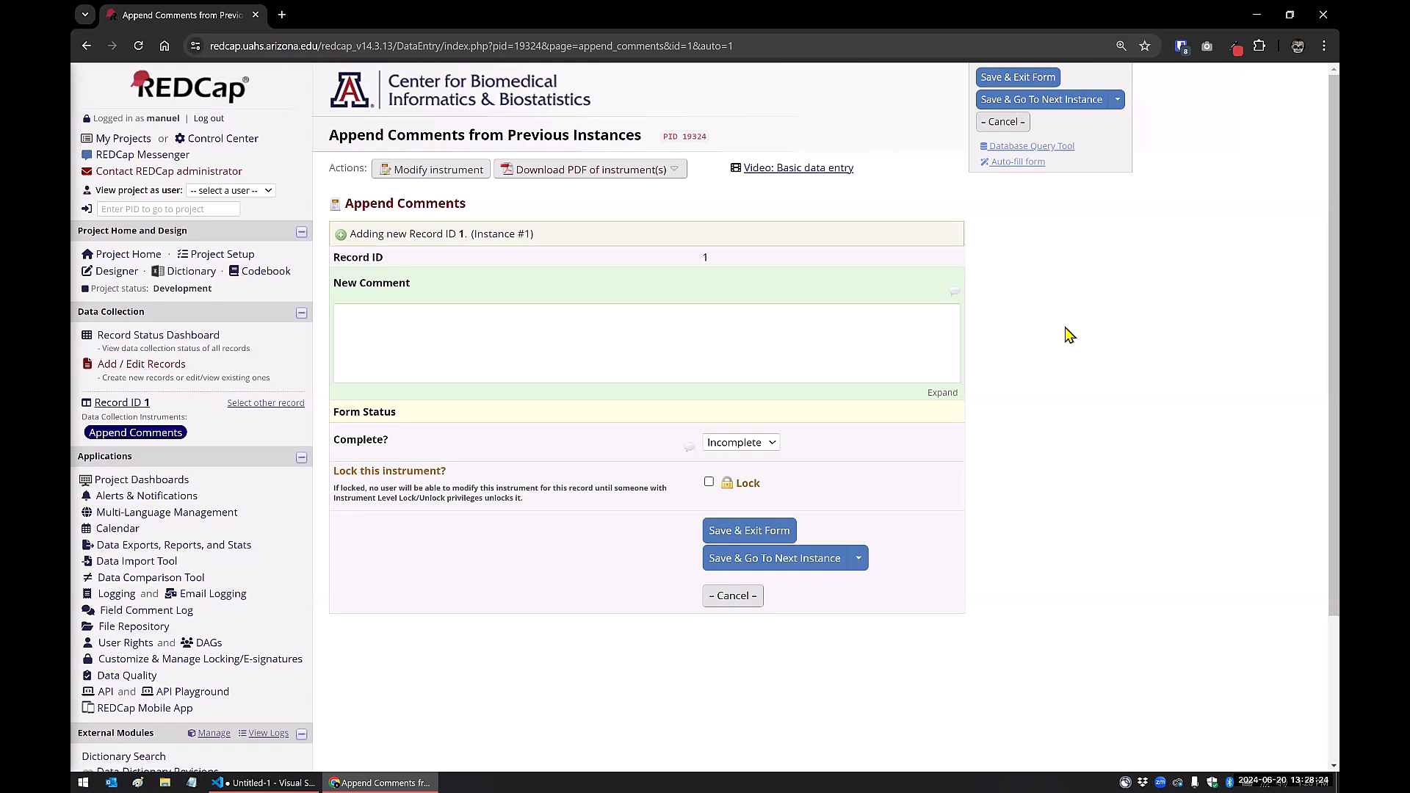
- Enter "This is the first comment." as the new comment of record 1 and save it, continuing to a new instance
{"action": "left_click", "coordinate": [534, 371]}
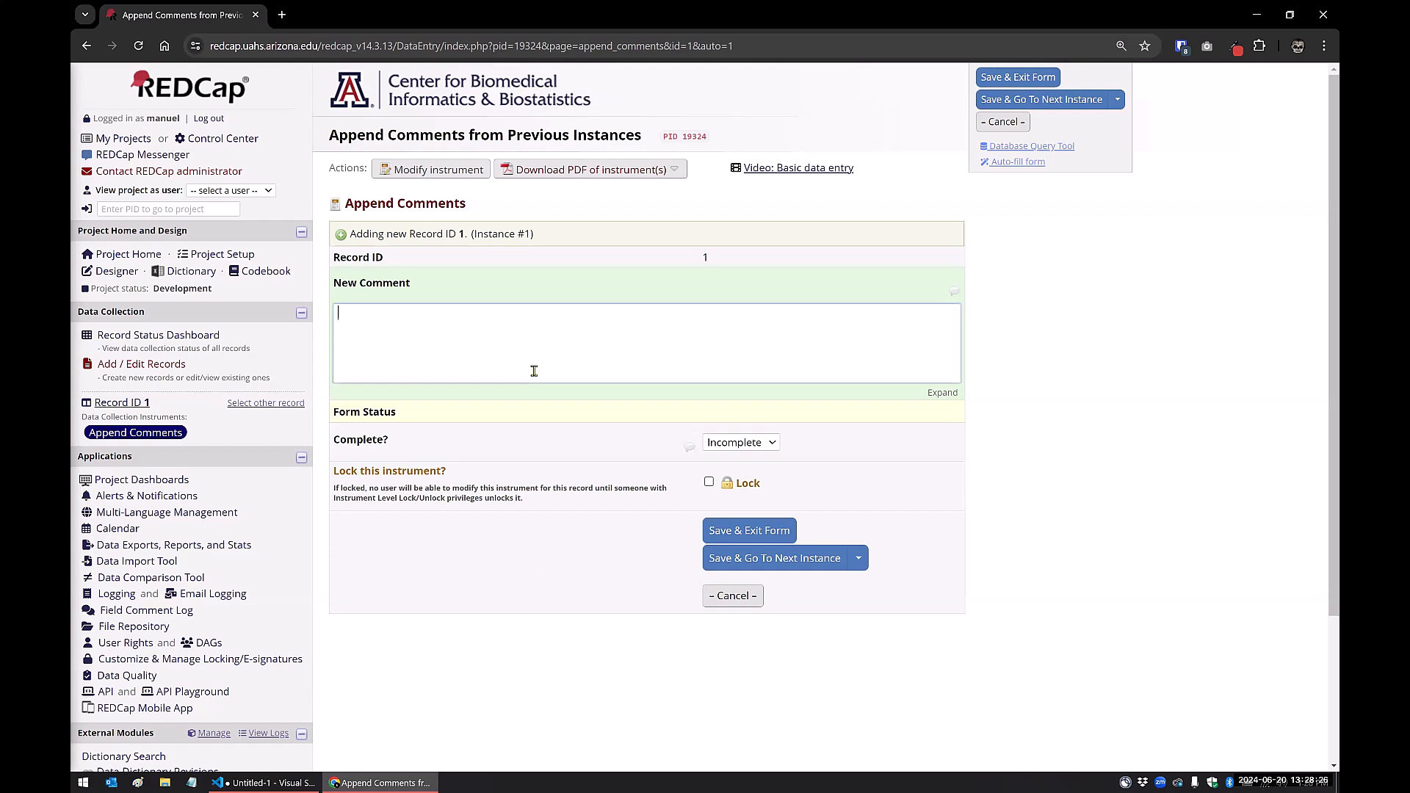
{"action": "type", "text": "This is the first comment."}
{"action": "left_click", "coordinate": [778, 564]}
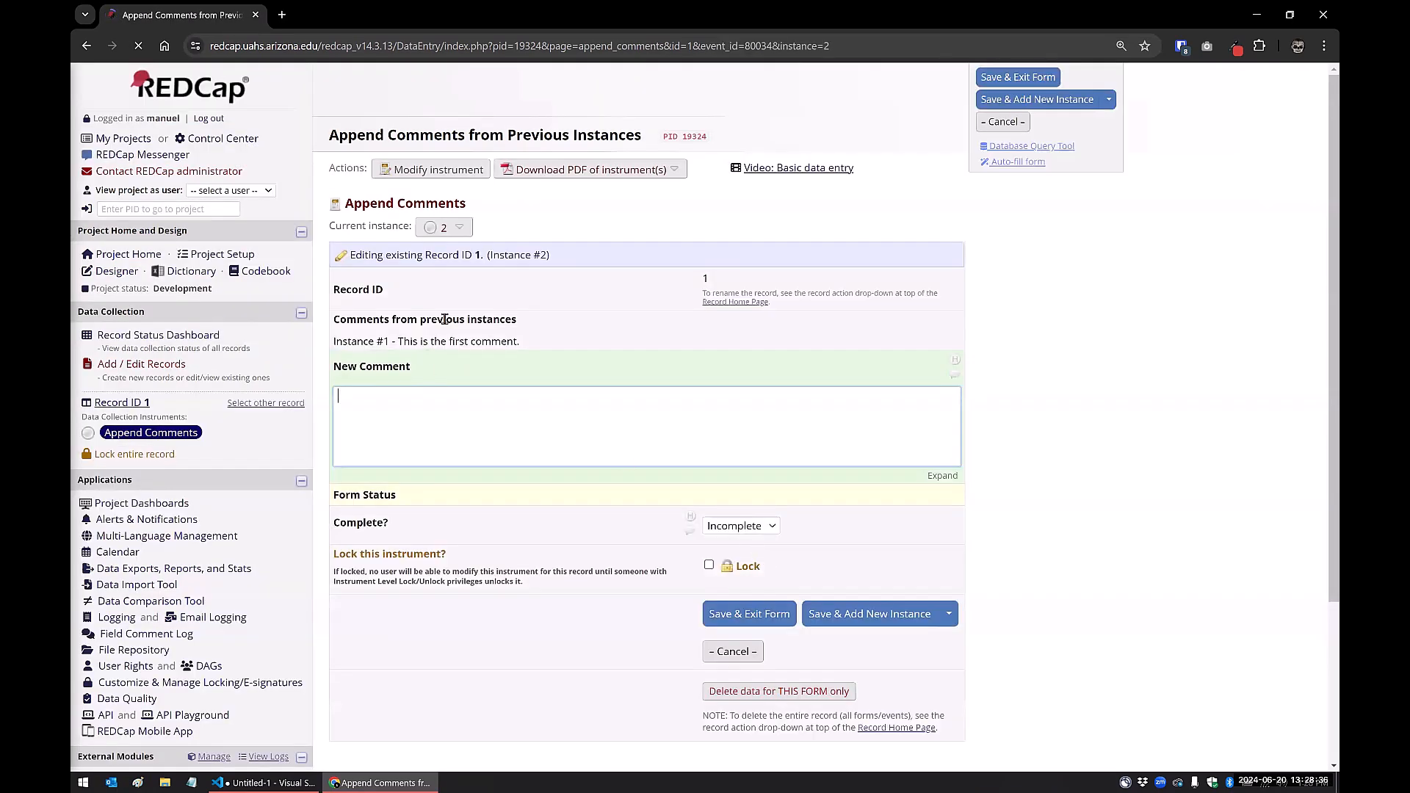
- Review the carried-over first comment, enter "This is the second comment." in instance 2 and save it, adding a new instance
{"action": "left_click_drag", "start_coordinate": [525, 345], "coordinate": [334, 77]}
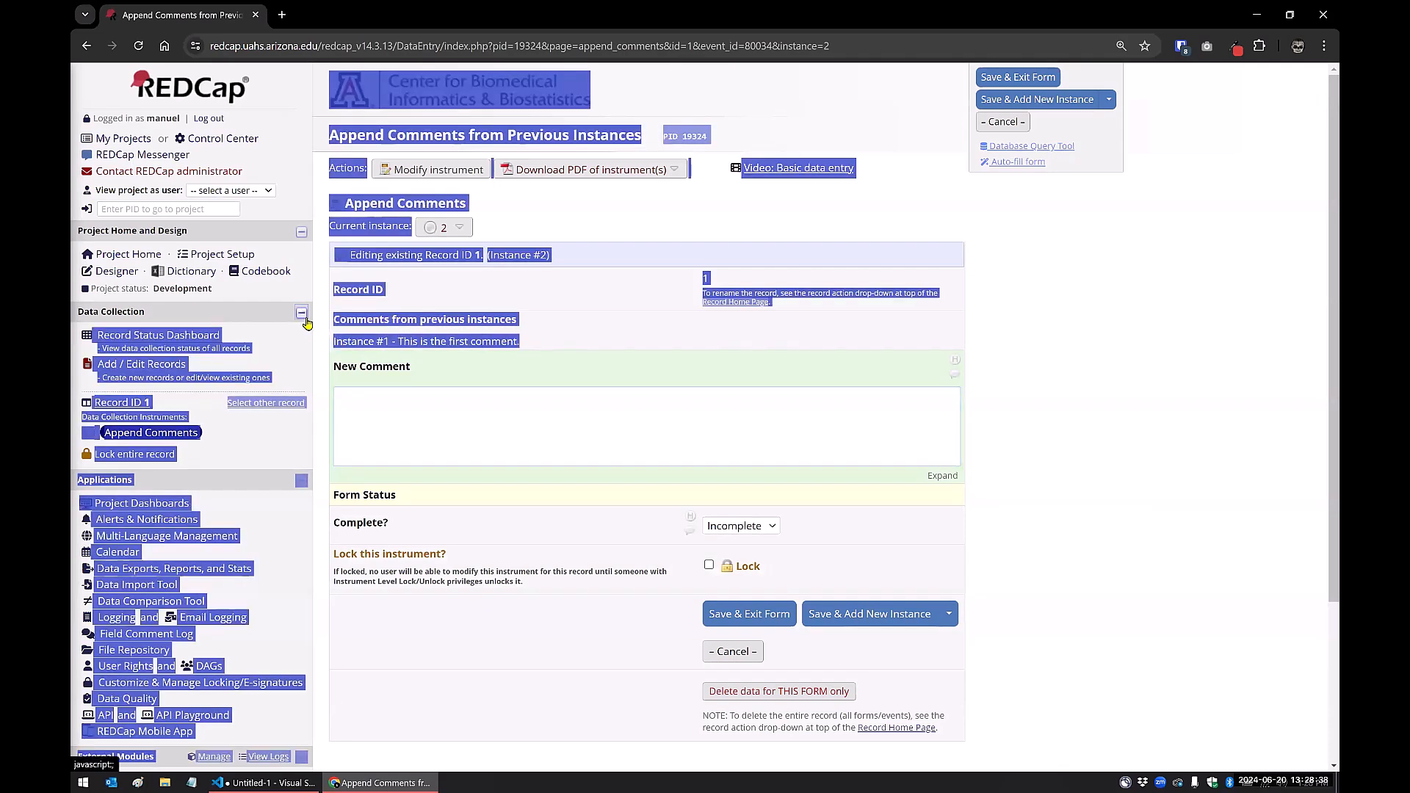
{"action": "left_click", "coordinate": [497, 341]}
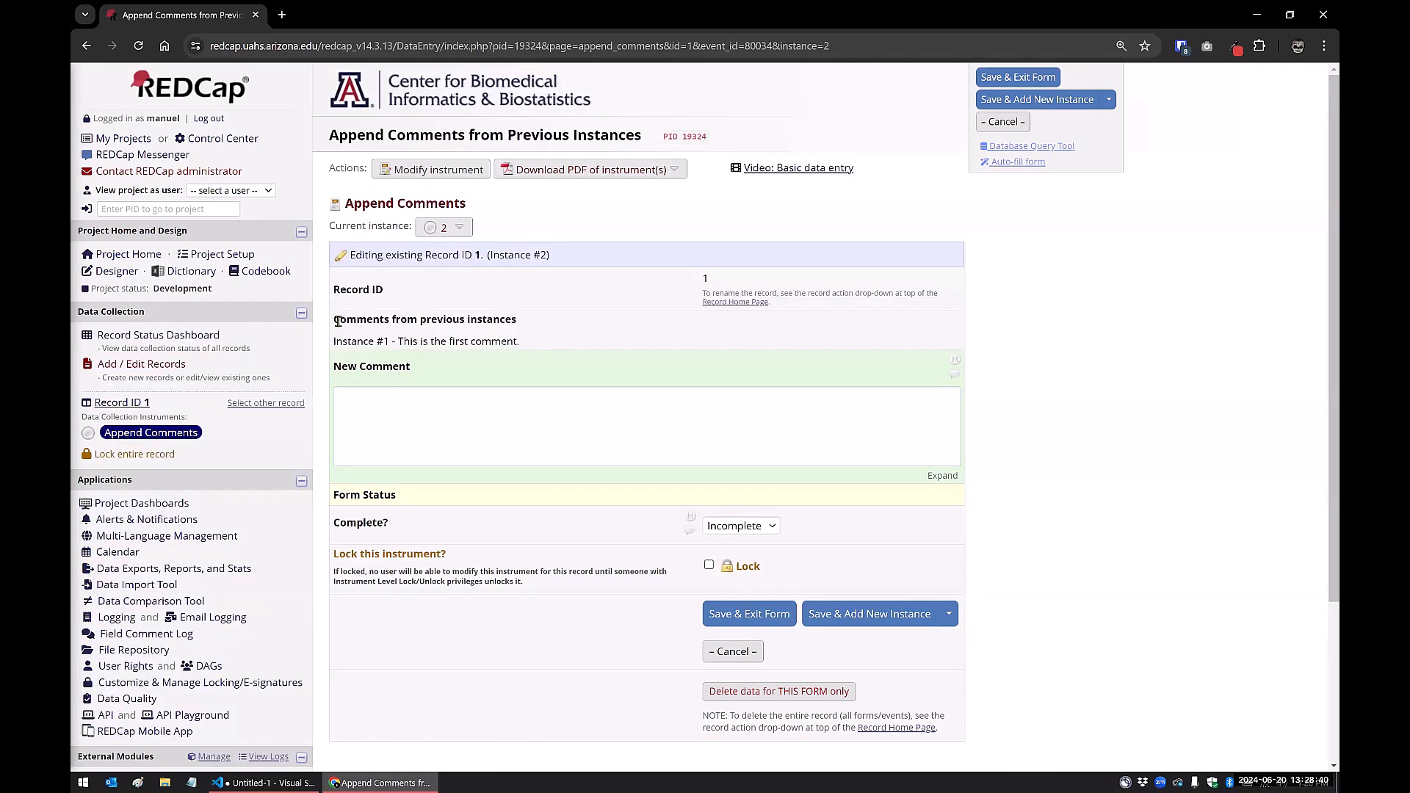
{"action": "left_click_drag", "start_coordinate": [333, 324], "coordinate": [545, 345]}
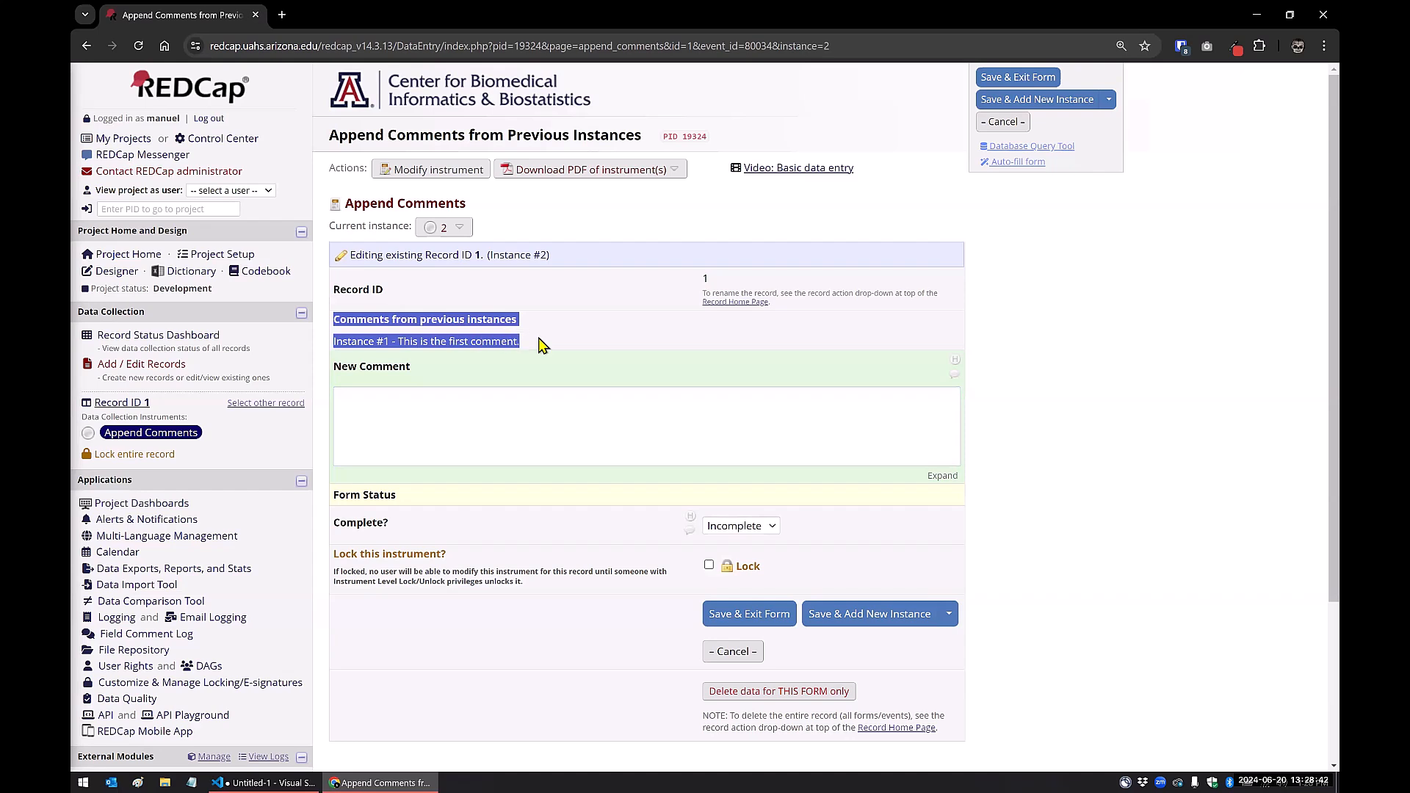
{"action": "left_click", "coordinate": [472, 408]}
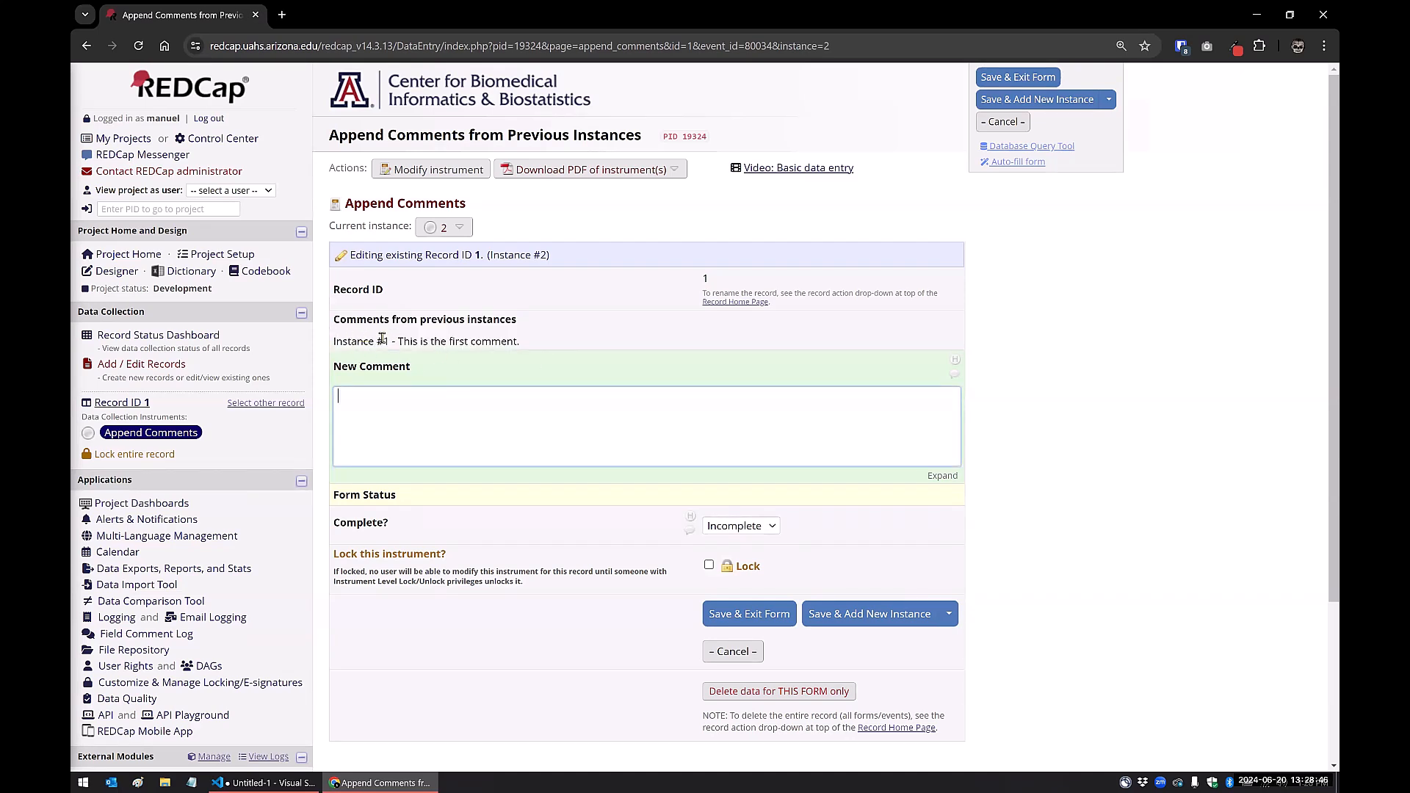
{"action": "type", "text": "This is the second comment."}
{"action": "left_click", "coordinate": [817, 617]}
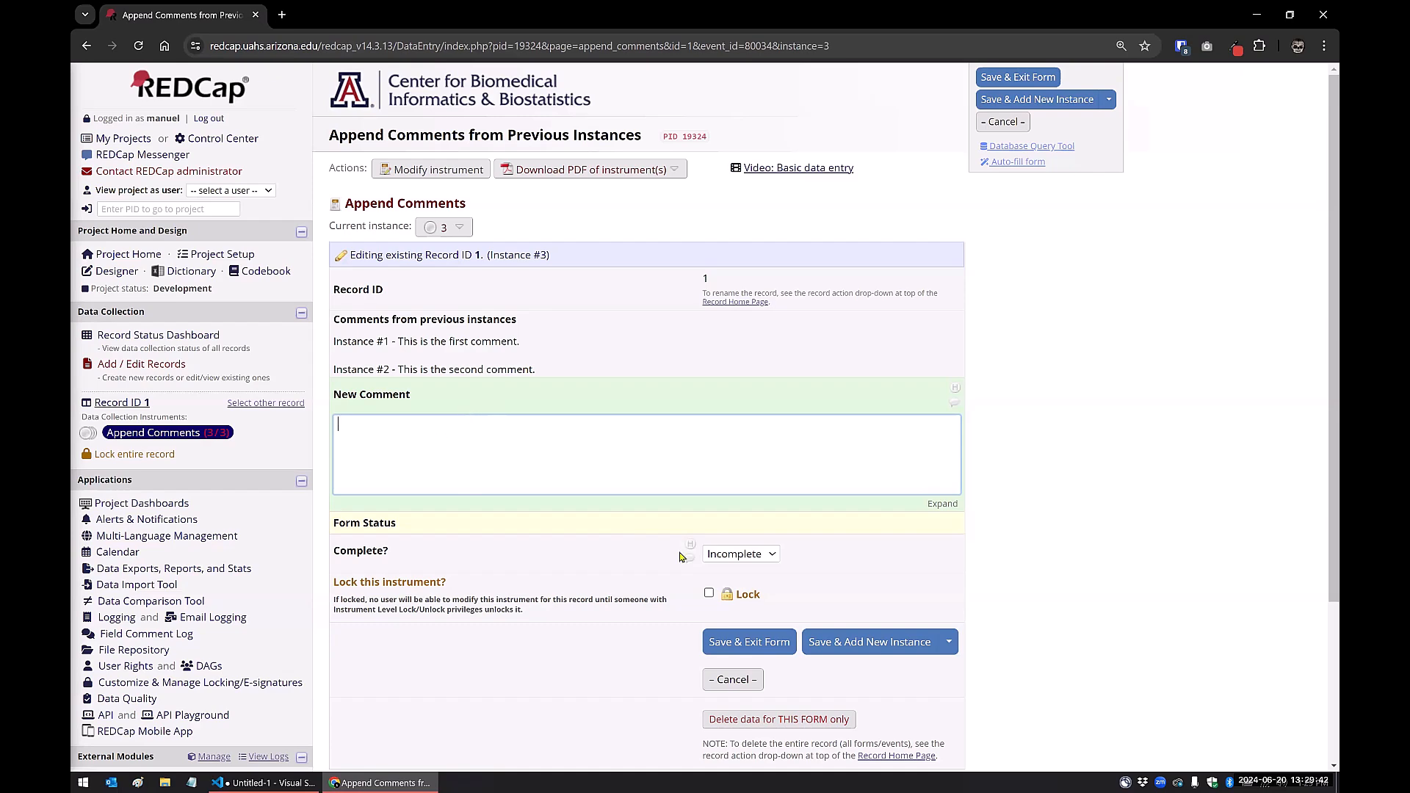
- Save instance 3 with a blank comment, and save instance 4 with "This is the final comment.", adding another instance
{"action": "left_click", "coordinate": [845, 643]}
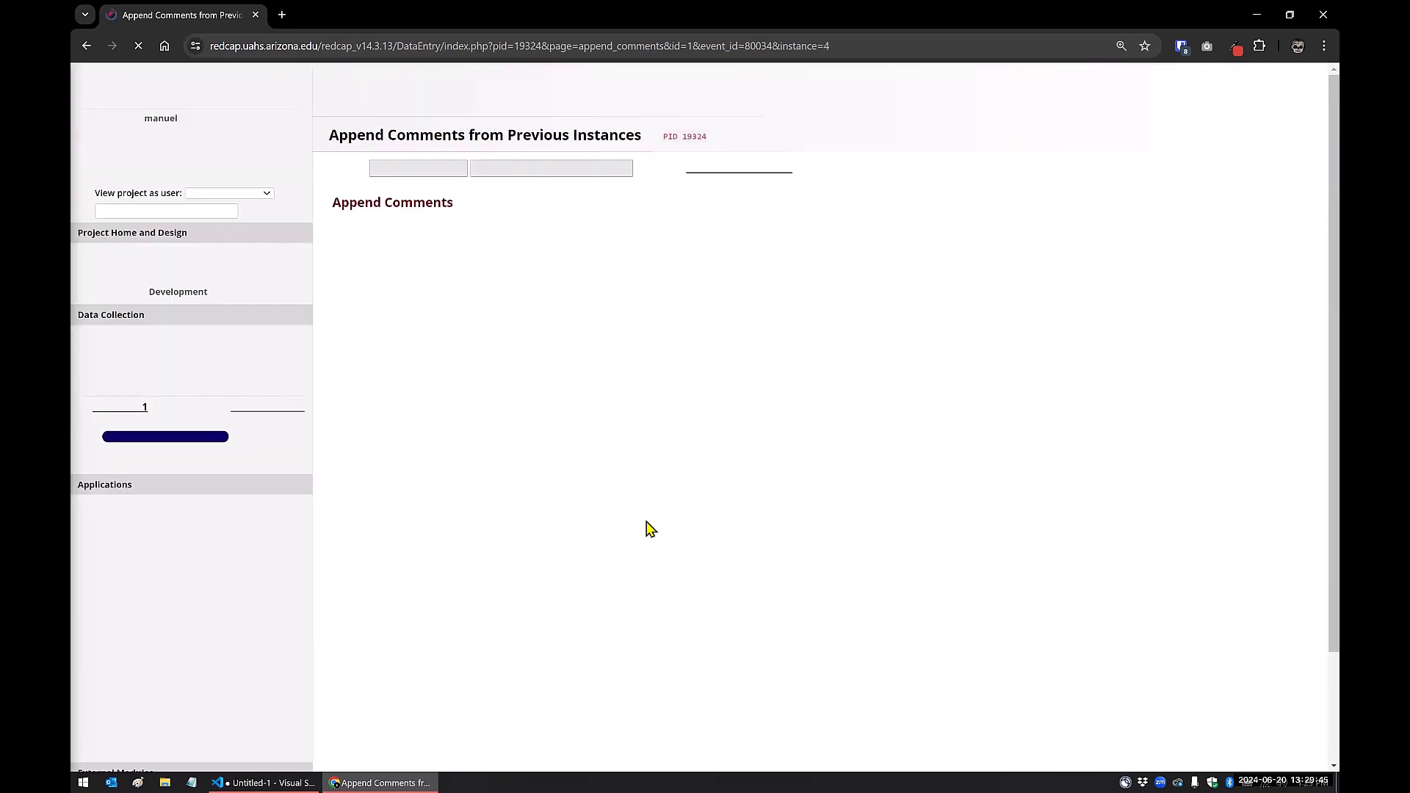
{"action": "left_click_drag", "start_coordinate": [468, 398], "coordinate": [337, 398]}
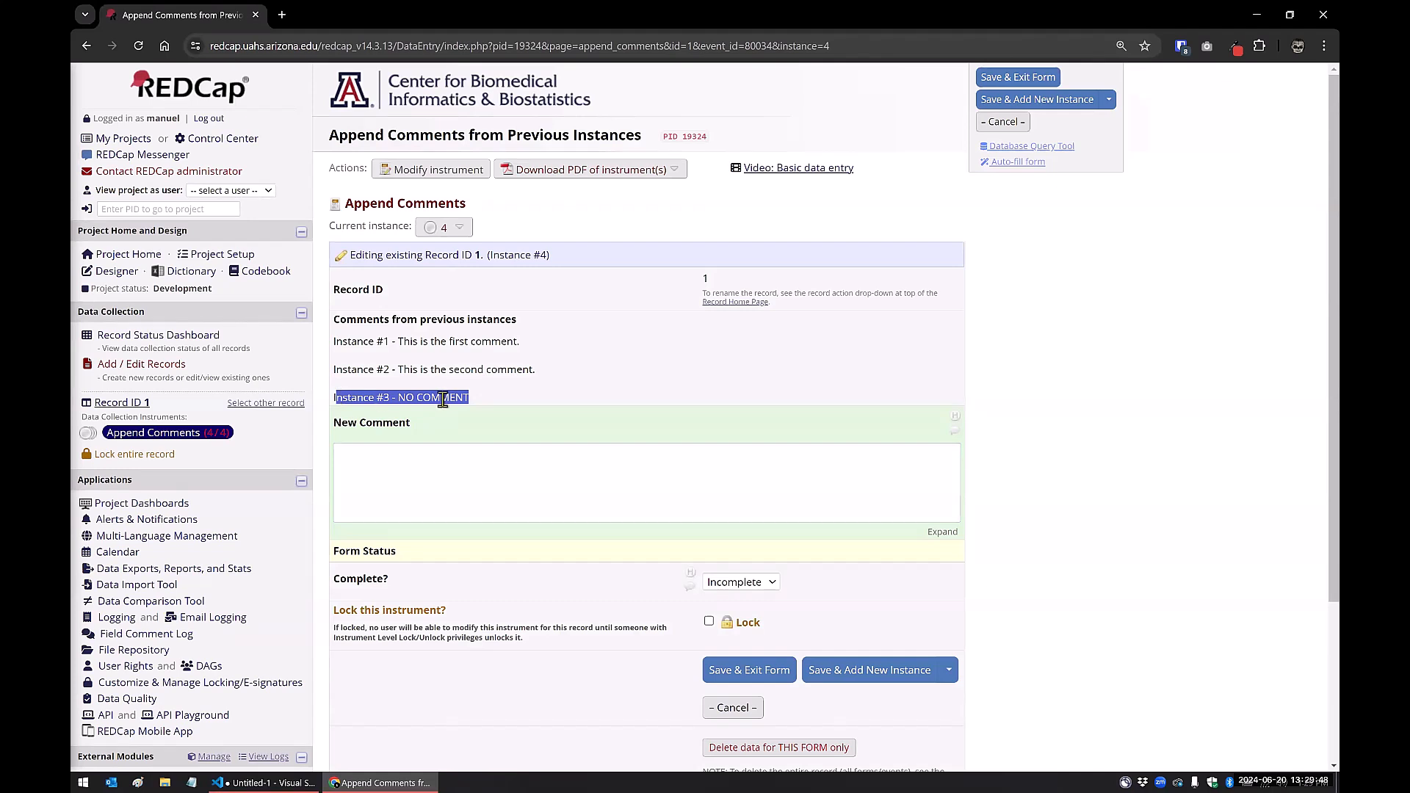
{"action": "left_click", "coordinate": [474, 473]}
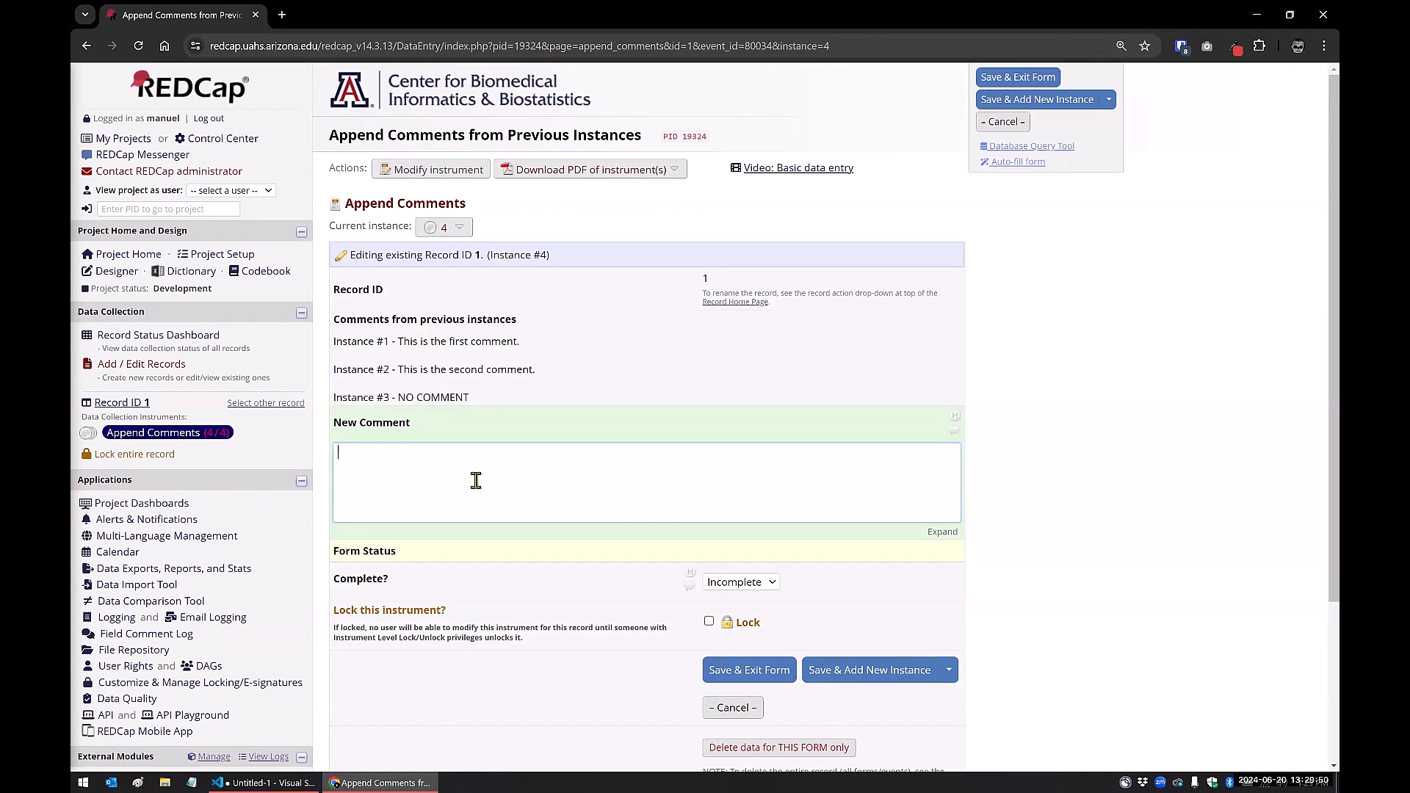
{"action": "type", "text": "This is the final comment."}
{"action": "left_click", "coordinate": [853, 679]}
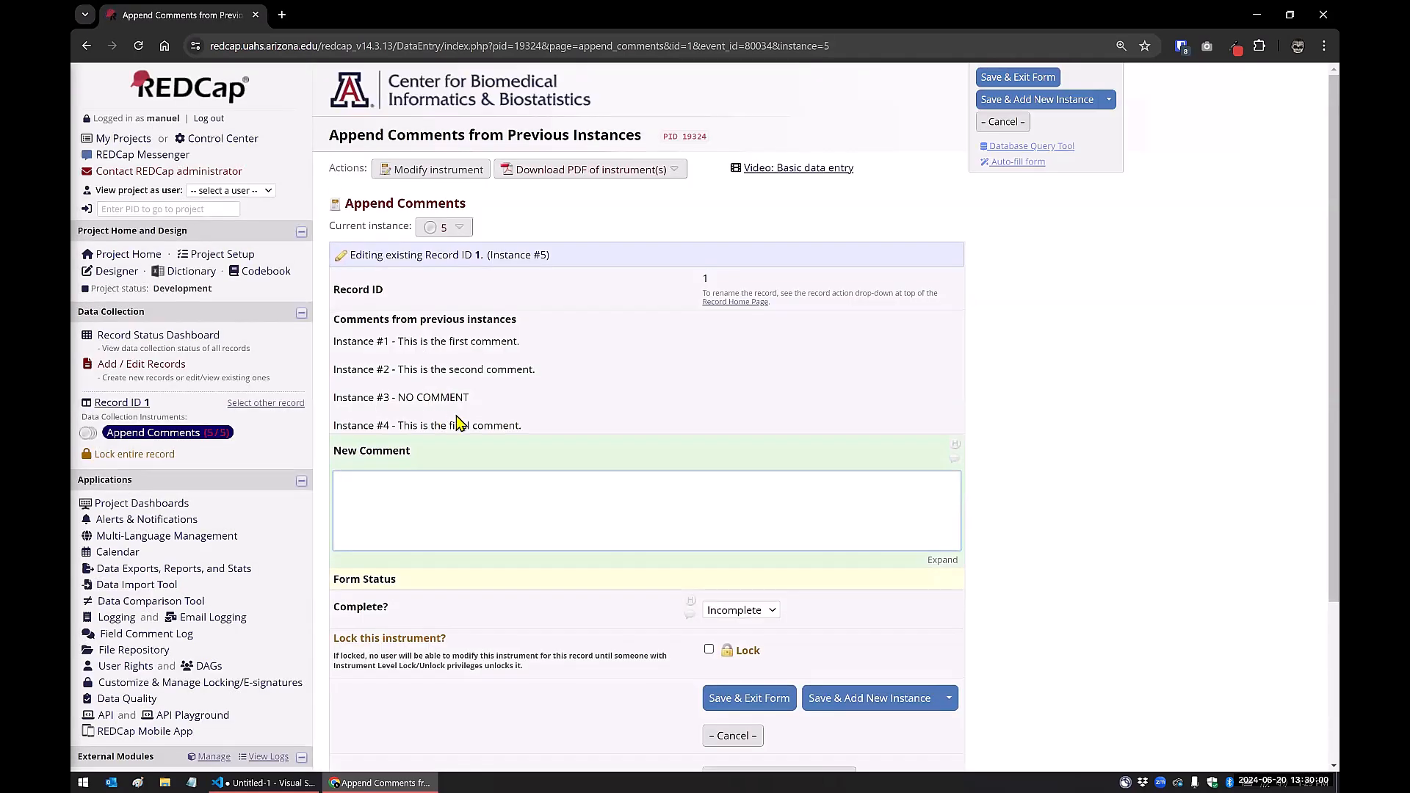
- Review the list of comments from previous instances in instance 5 and open instance 2 of the form
{"action": "left_click_drag", "start_coordinate": [525, 427], "coordinate": [335, 342]}
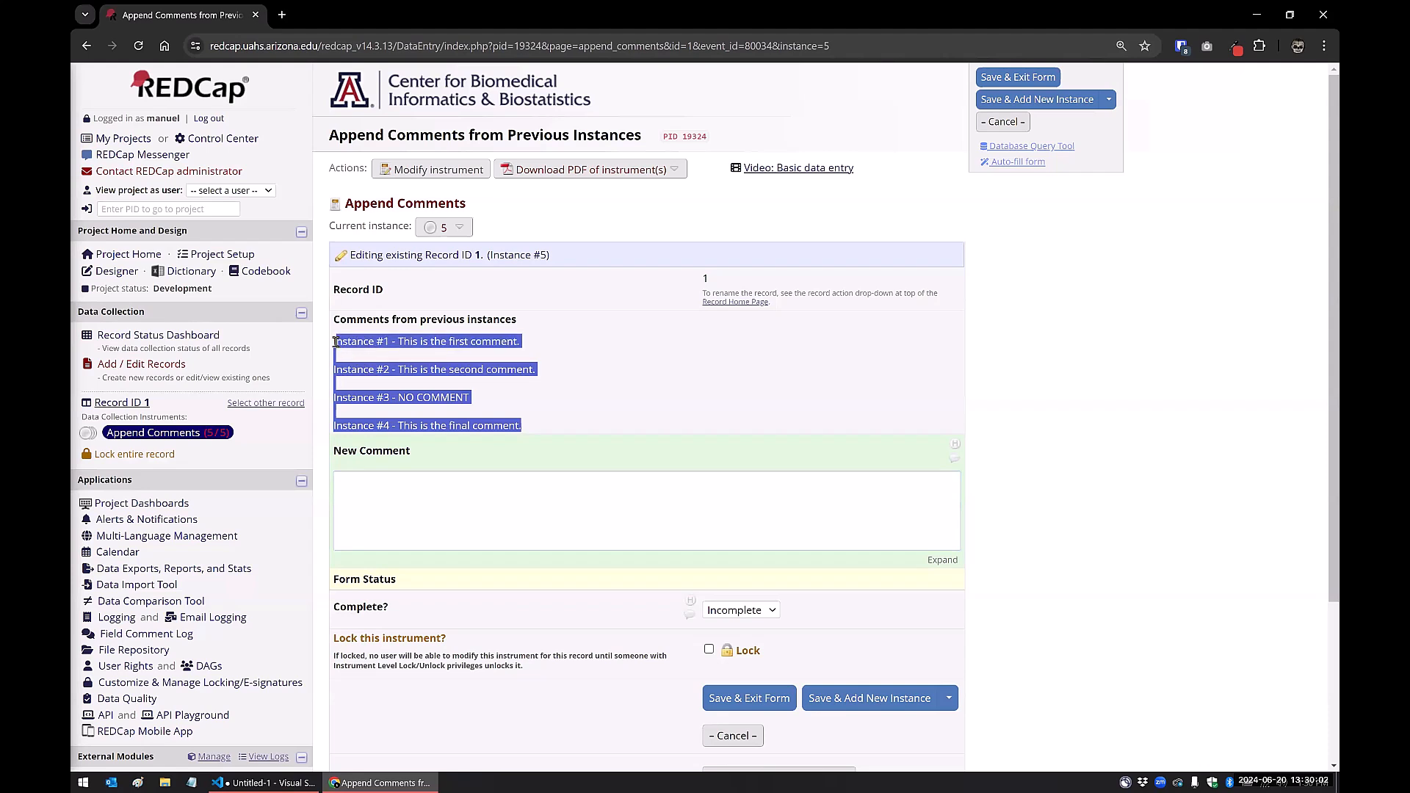
{"action": "left_click", "coordinate": [363, 340]}
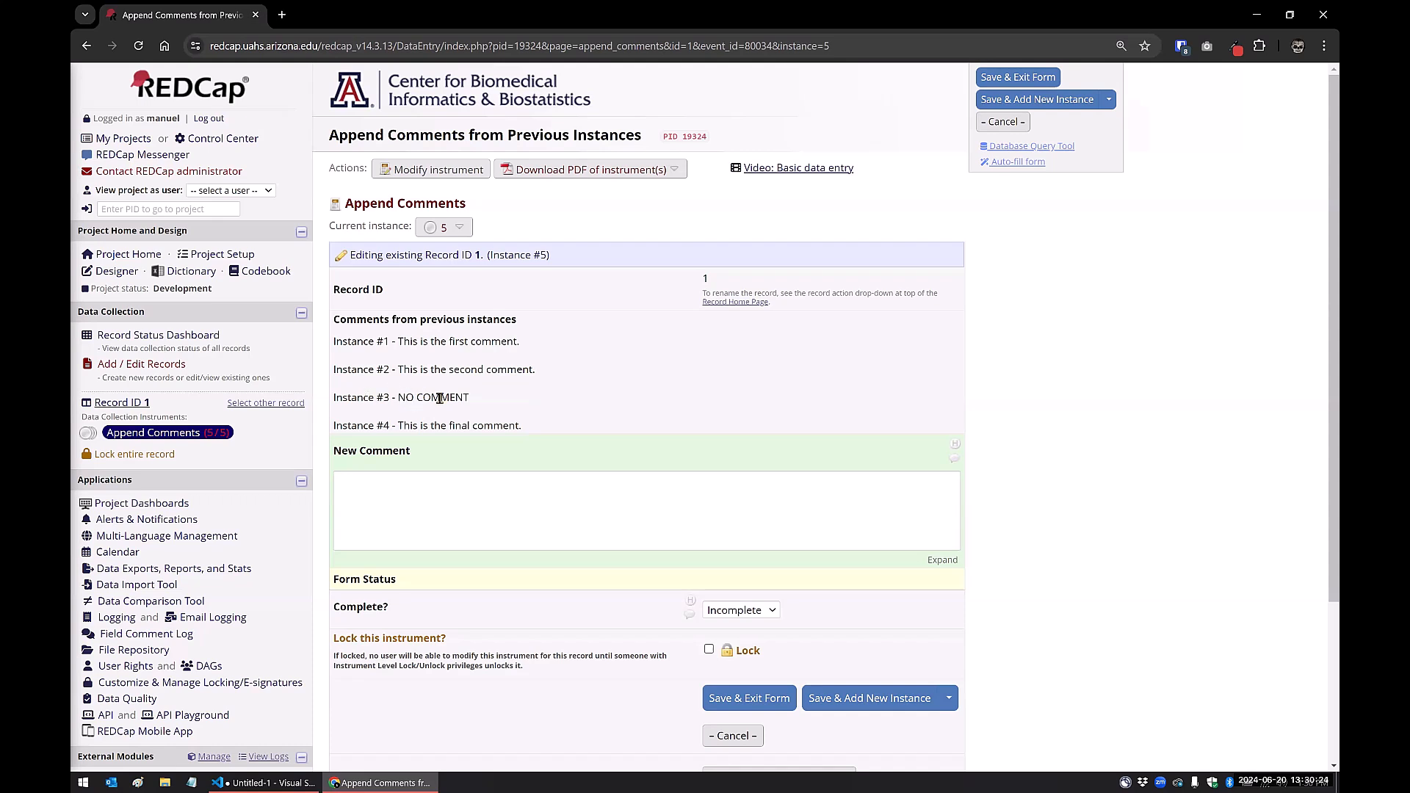
{"action": "left_click_drag", "start_coordinate": [544, 371], "coordinate": [334, 371]}
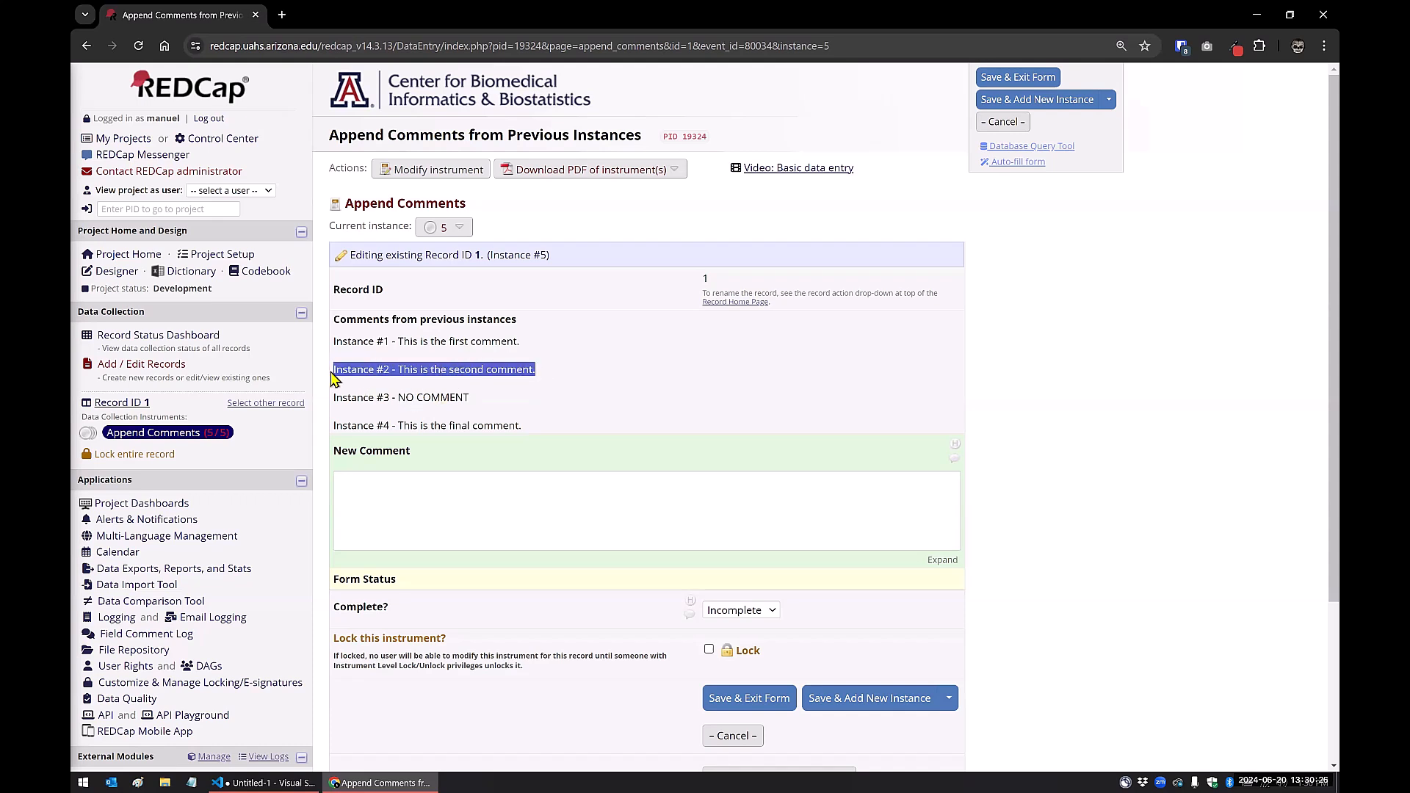
{"action": "left_click", "coordinate": [453, 230]}
{"action": "left_click", "coordinate": [443, 277]}
{"action": "left_click", "coordinate": [731, 481]}
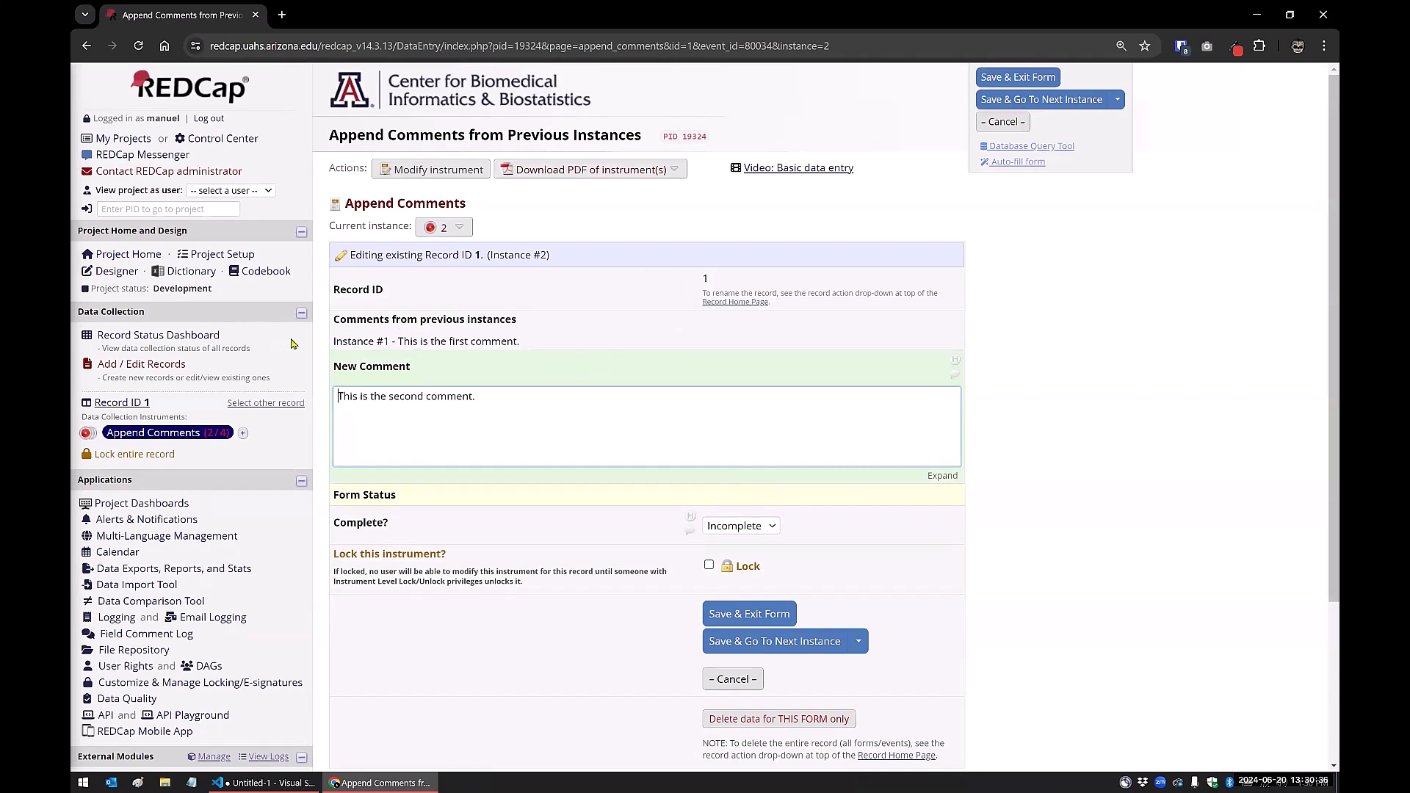
- Open the Append Comments instrument in the Online Designer and open its previous_text field for editing
{"action": "left_click", "coordinate": [116, 279]}
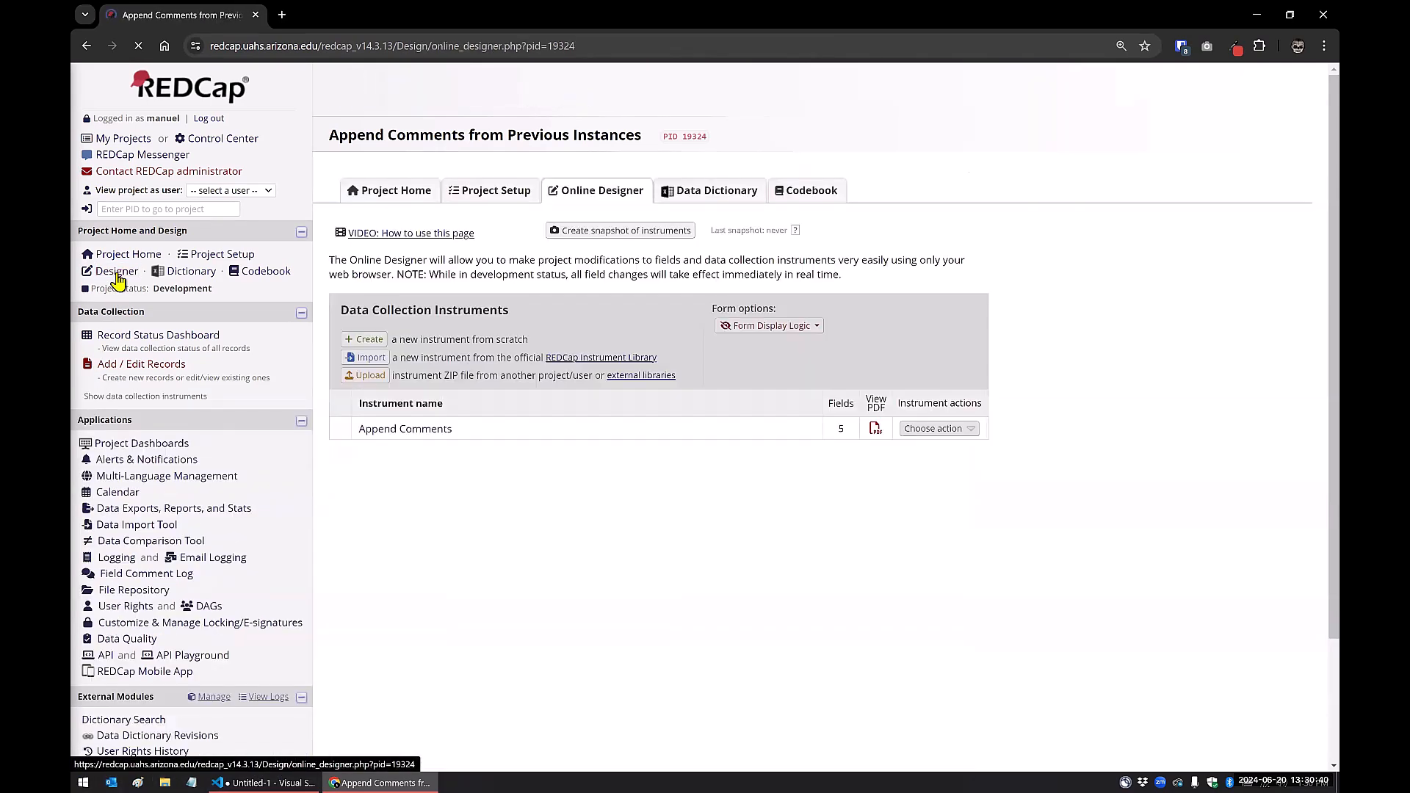
{"action": "left_click", "coordinate": [405, 433]}
{"action": "scroll", "coordinate": [723, 521], "scroll_direction": "down", "scroll_amount": 1}
{"action": "scroll", "coordinate": [723, 516], "scroll_direction": "down", "scroll_amount": 4}
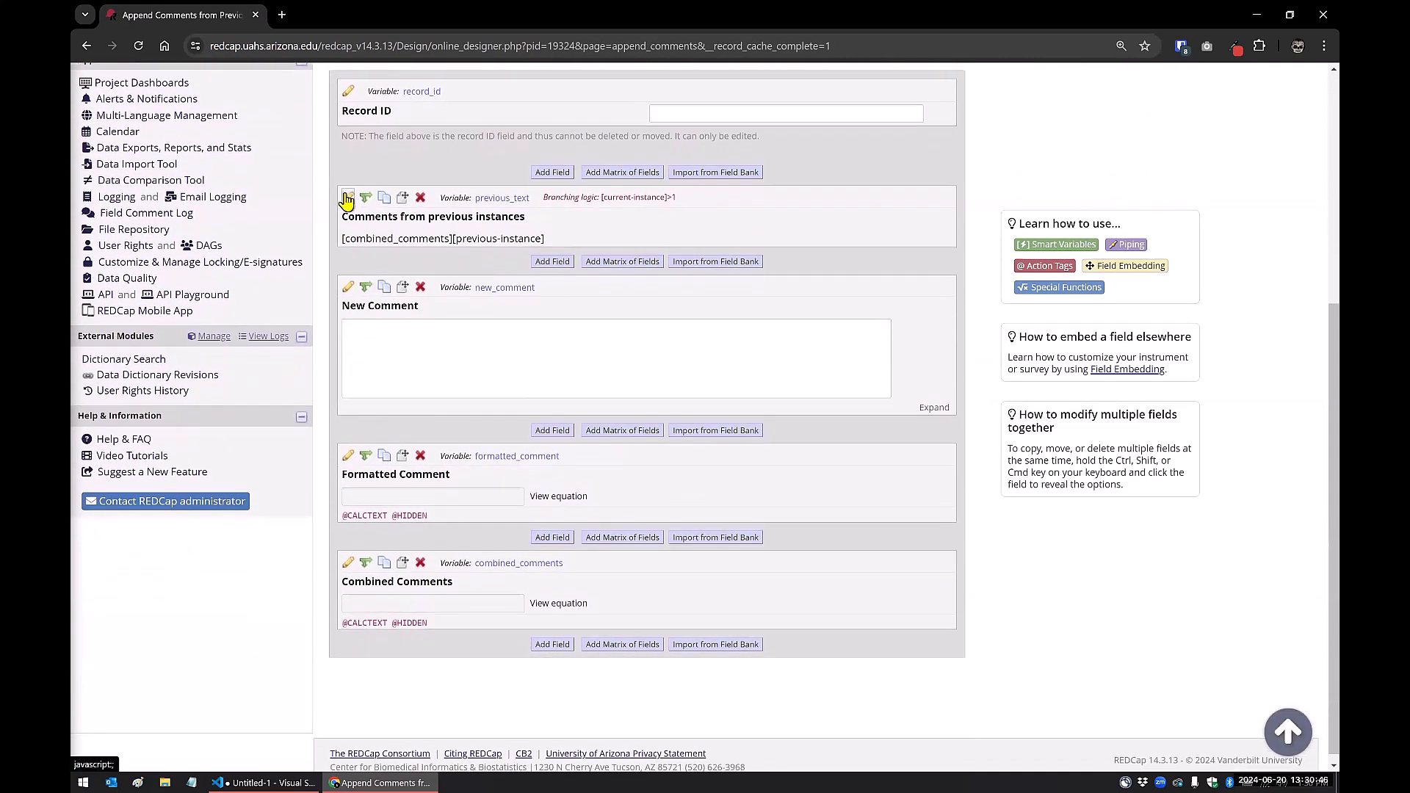
{"action": "left_click", "coordinate": [349, 200]}
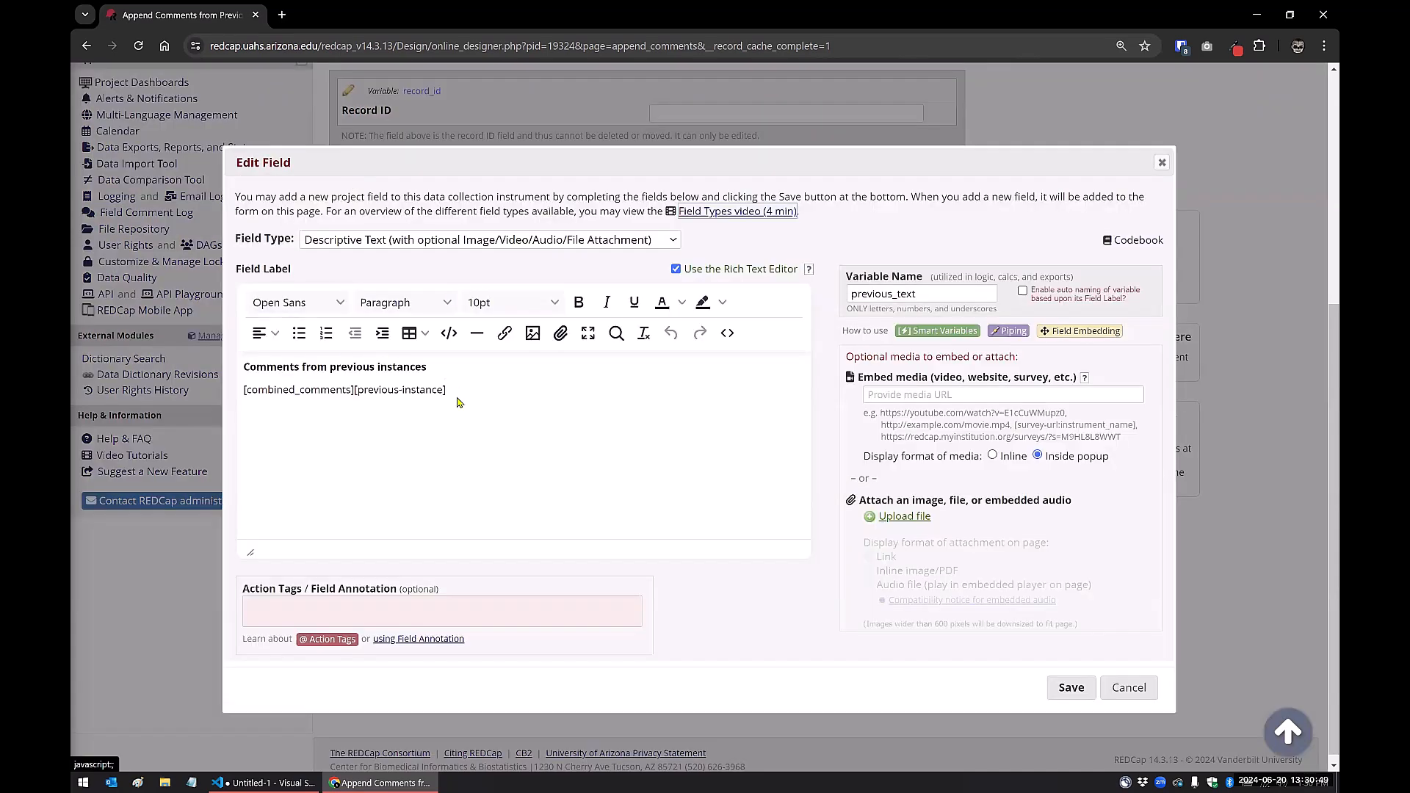
- Examine the [combined_comments][previous-instance] piping in the previous_text field label and close the field without saving
{"action": "left_click", "coordinate": [460, 389]}
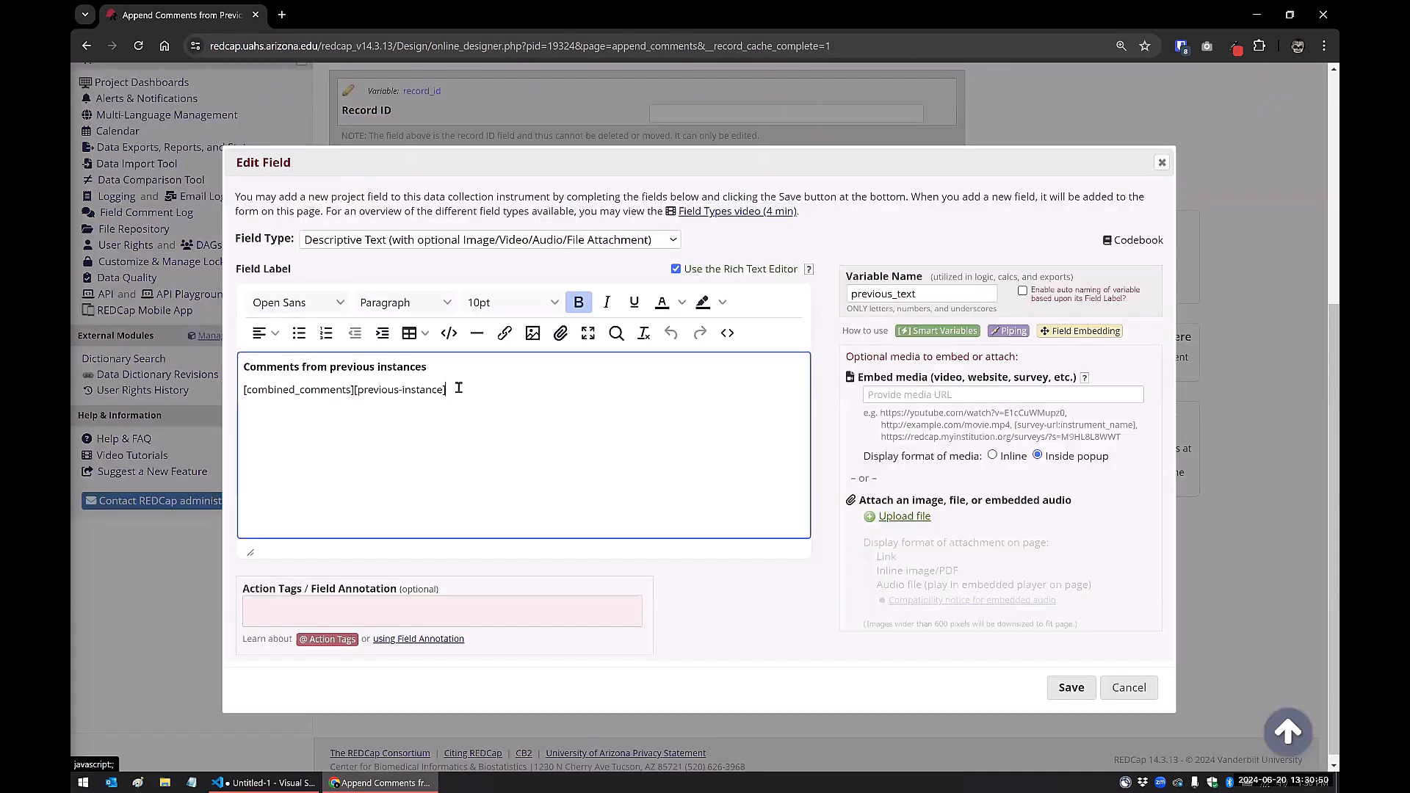
{"action": "left_click_drag", "start_coordinate": [230, 399], "coordinate": [229, 399]}
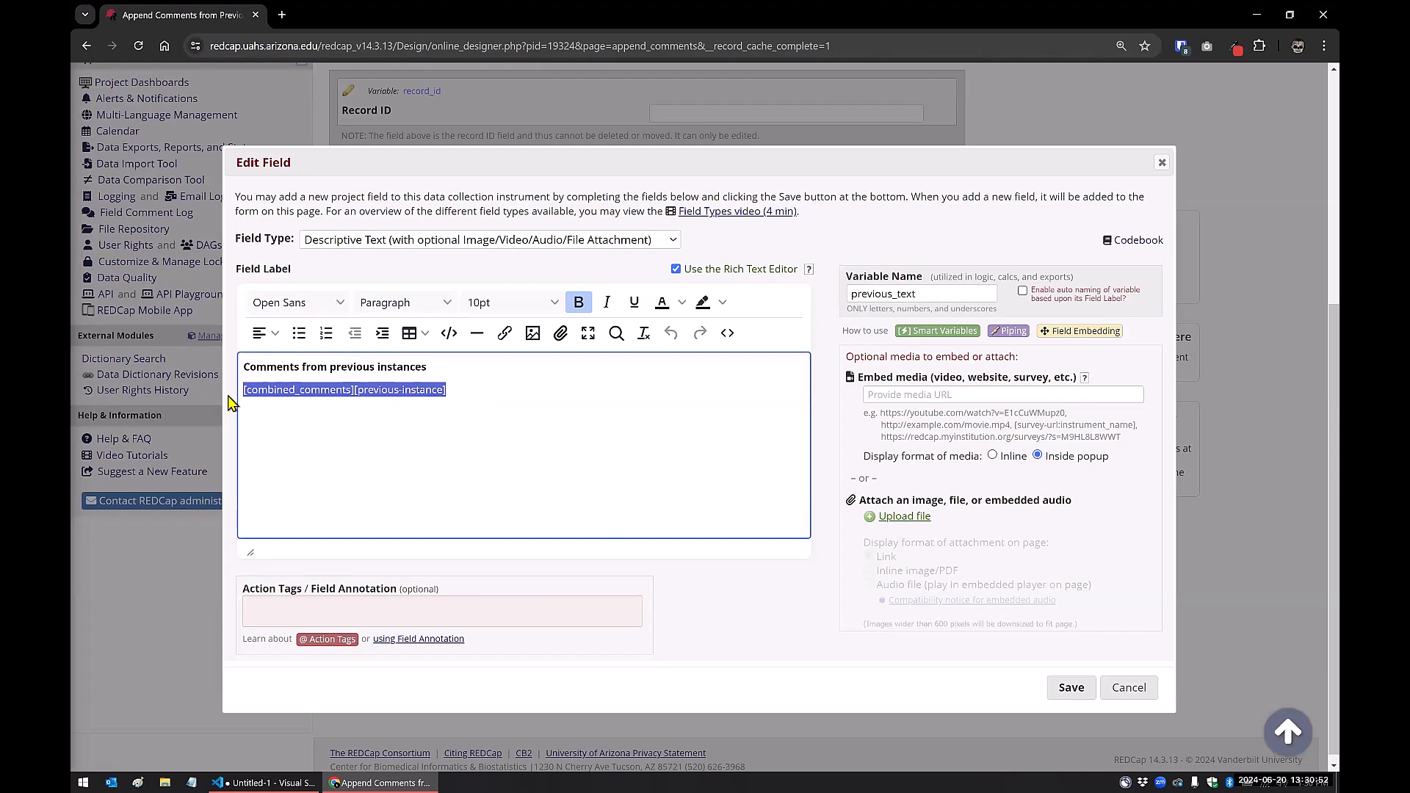
{"action": "left_click", "coordinate": [276, 410]}
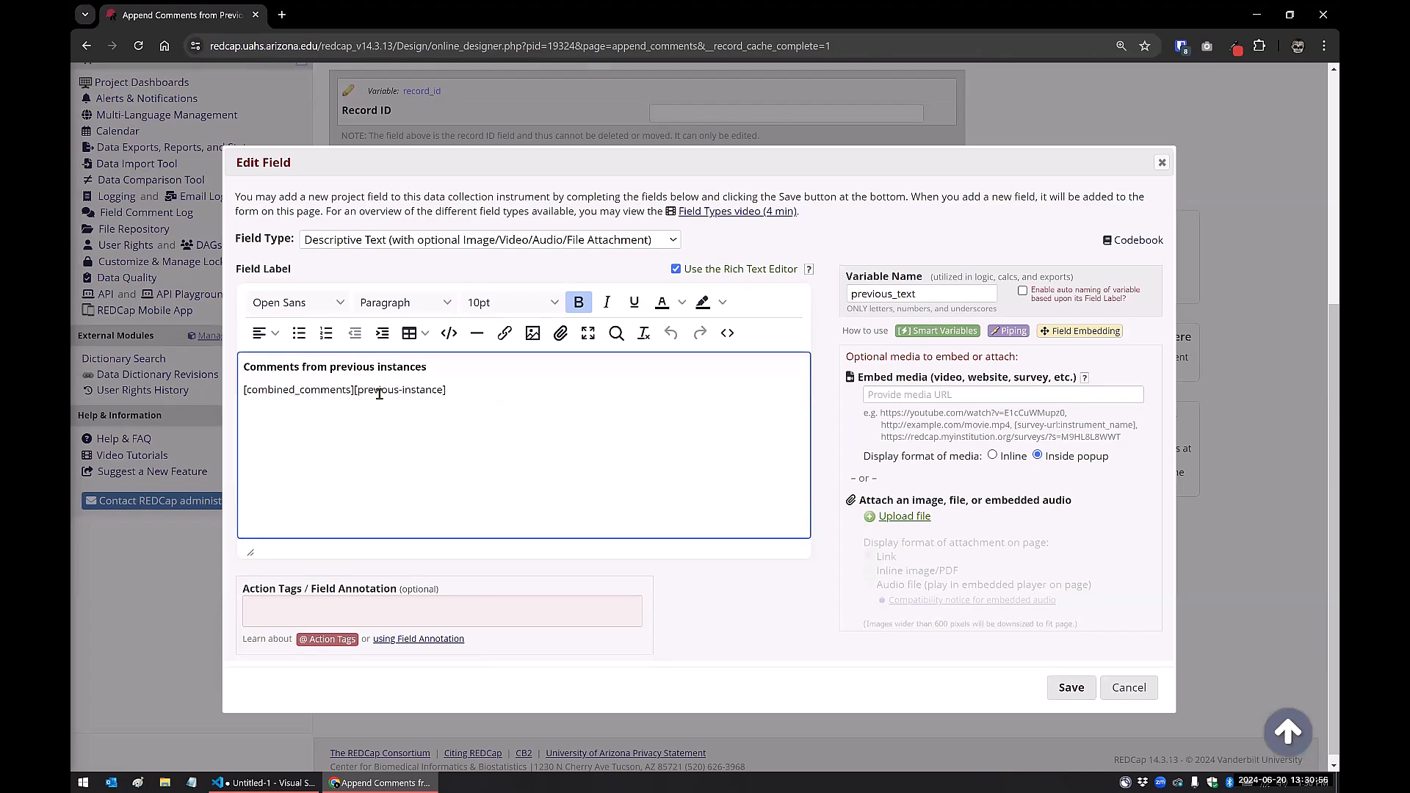
{"action": "left_click", "coordinate": [451, 390]}
{"action": "left_click_drag", "start_coordinate": [452, 391], "coordinate": [246, 367]}
{"action": "left_click", "coordinate": [384, 388]}
{"action": "left_click", "coordinate": [1145, 701]}
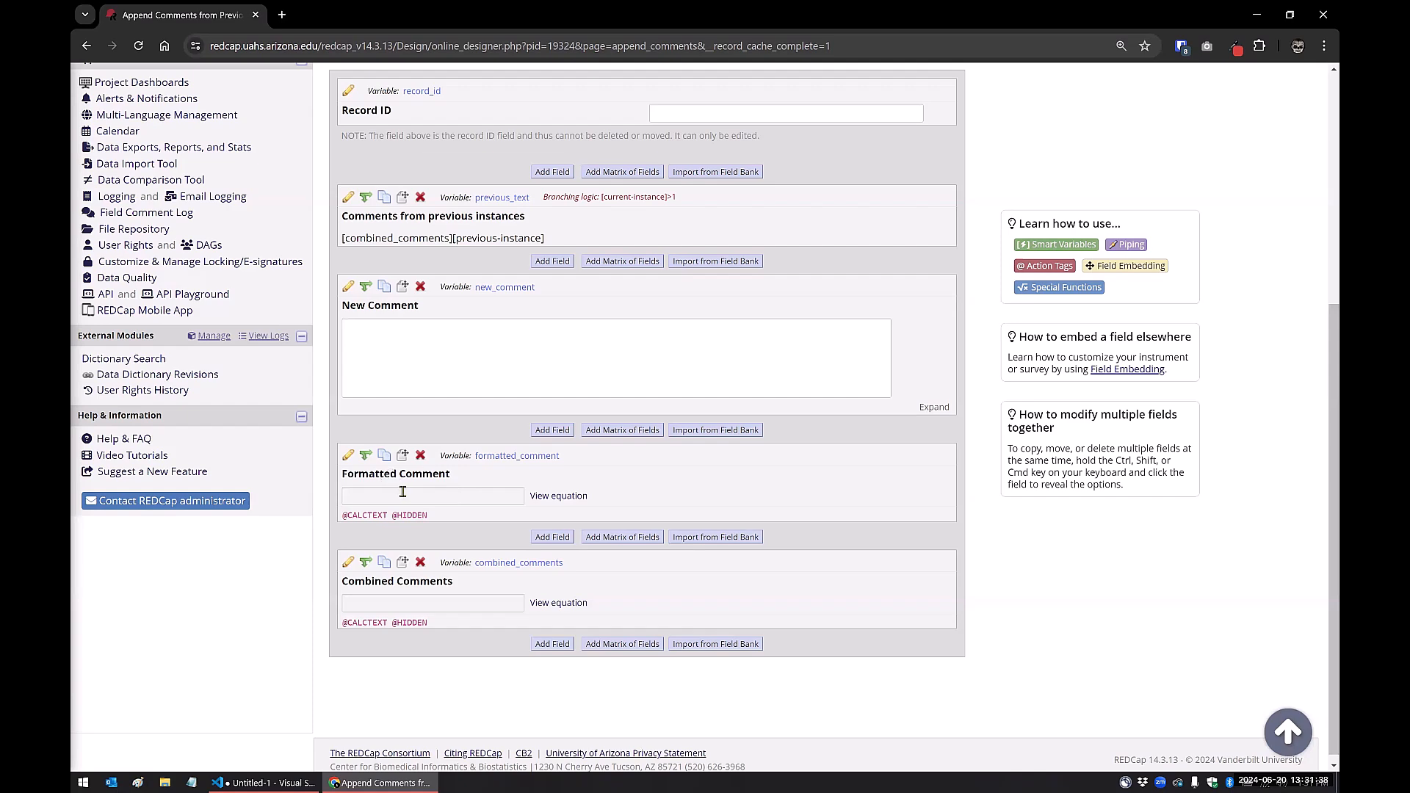
{"action": "left_click", "coordinate": [349, 456]}
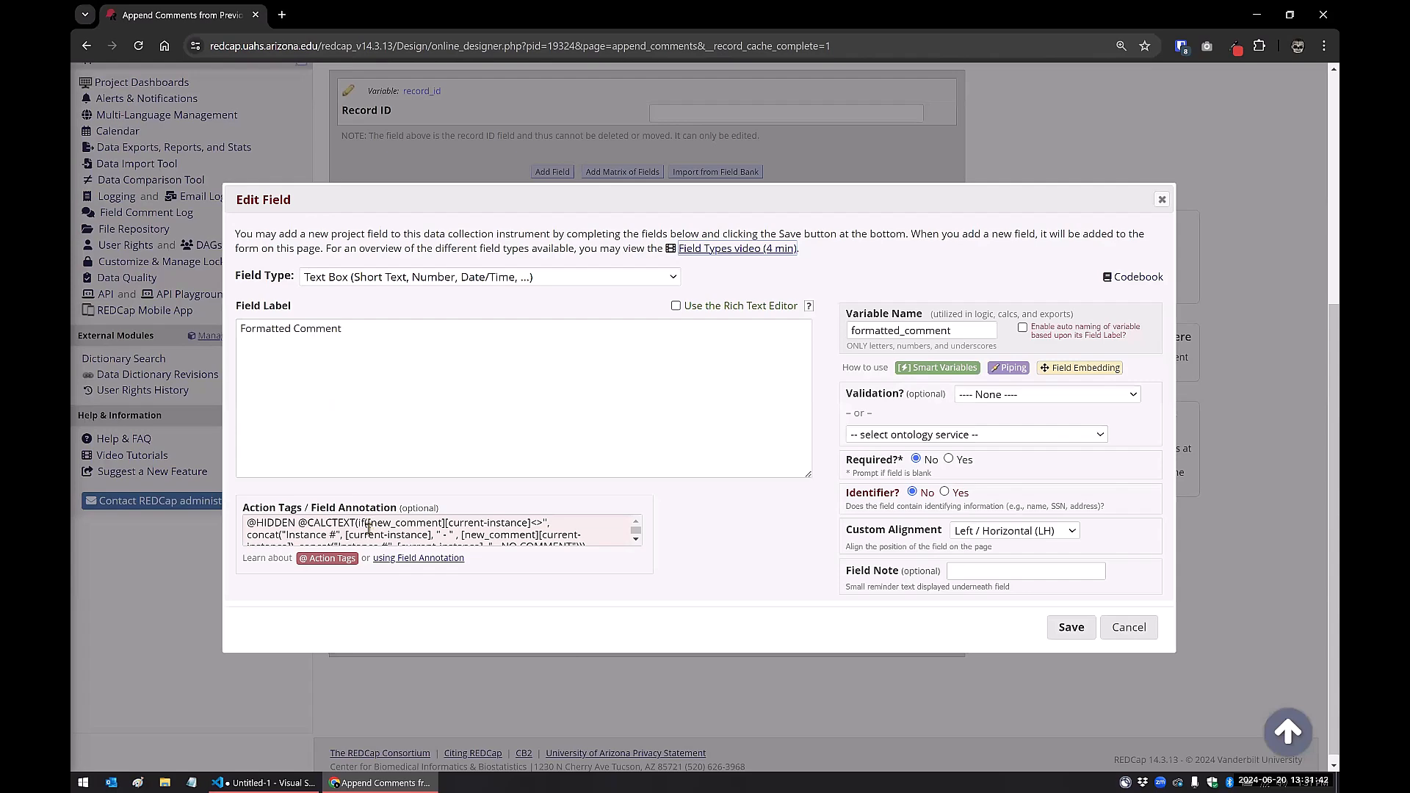
{"action": "left_click", "coordinate": [369, 527]}
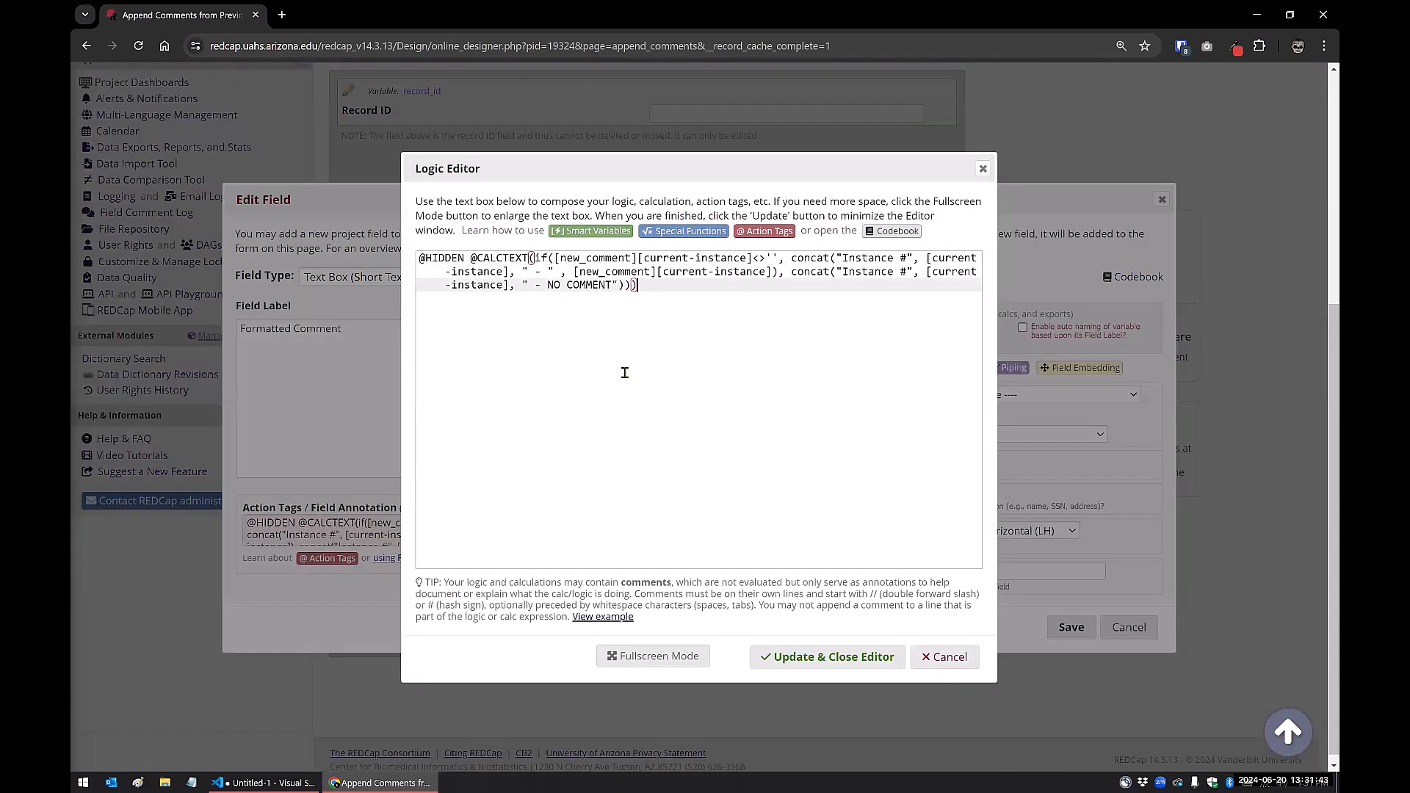
{"action": "left_click", "coordinate": [532, 259]}
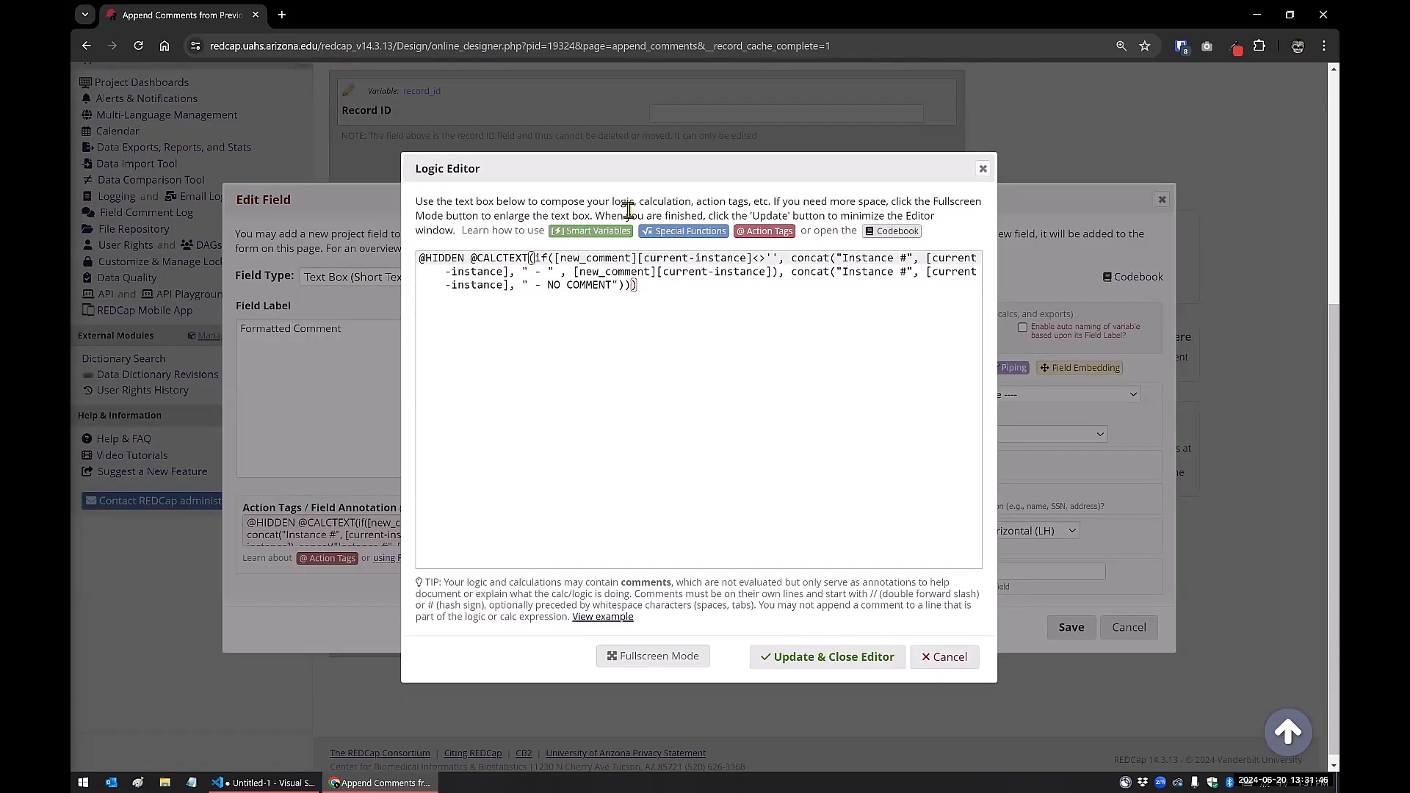
{"action": "key", "text": "Return"}
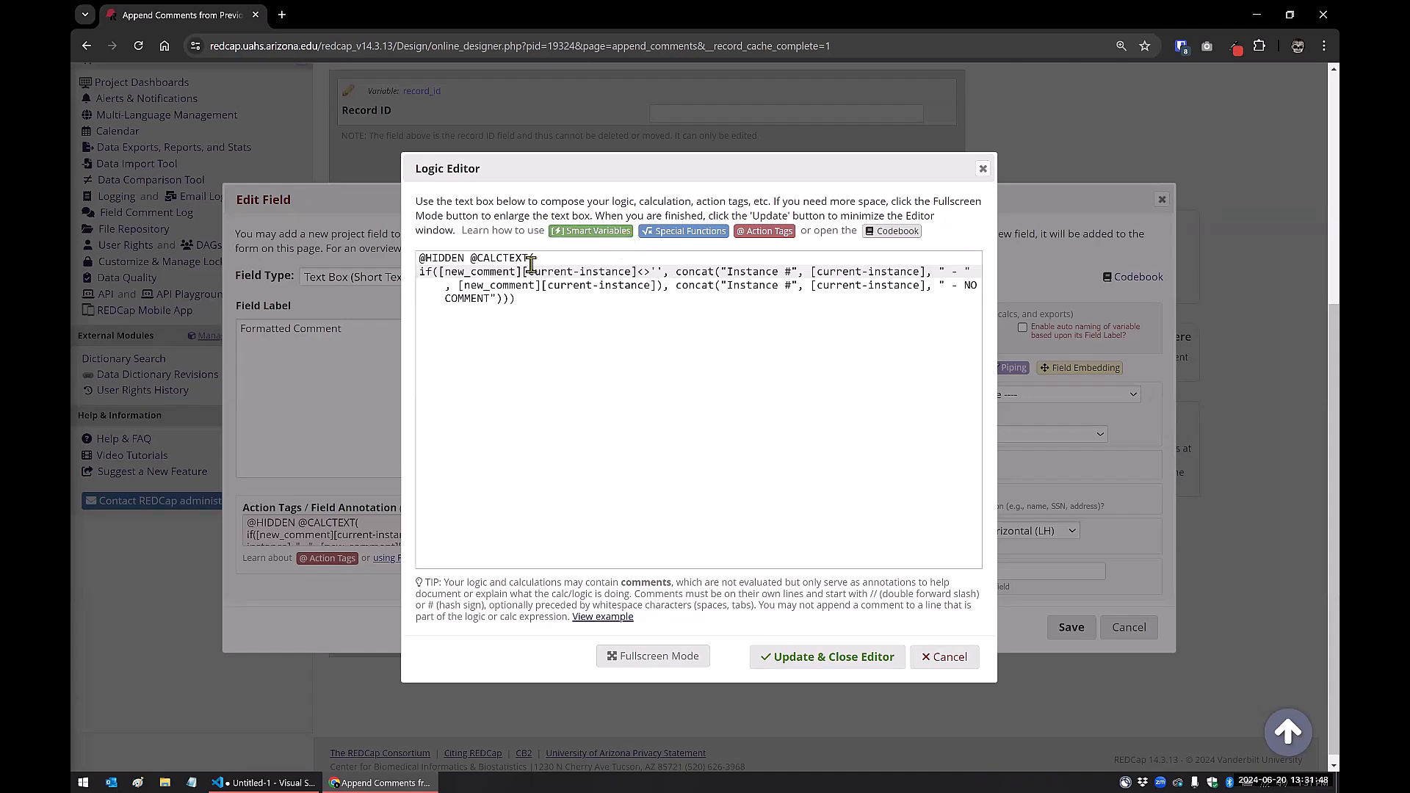
{"action": "left_click", "coordinate": [542, 338]}
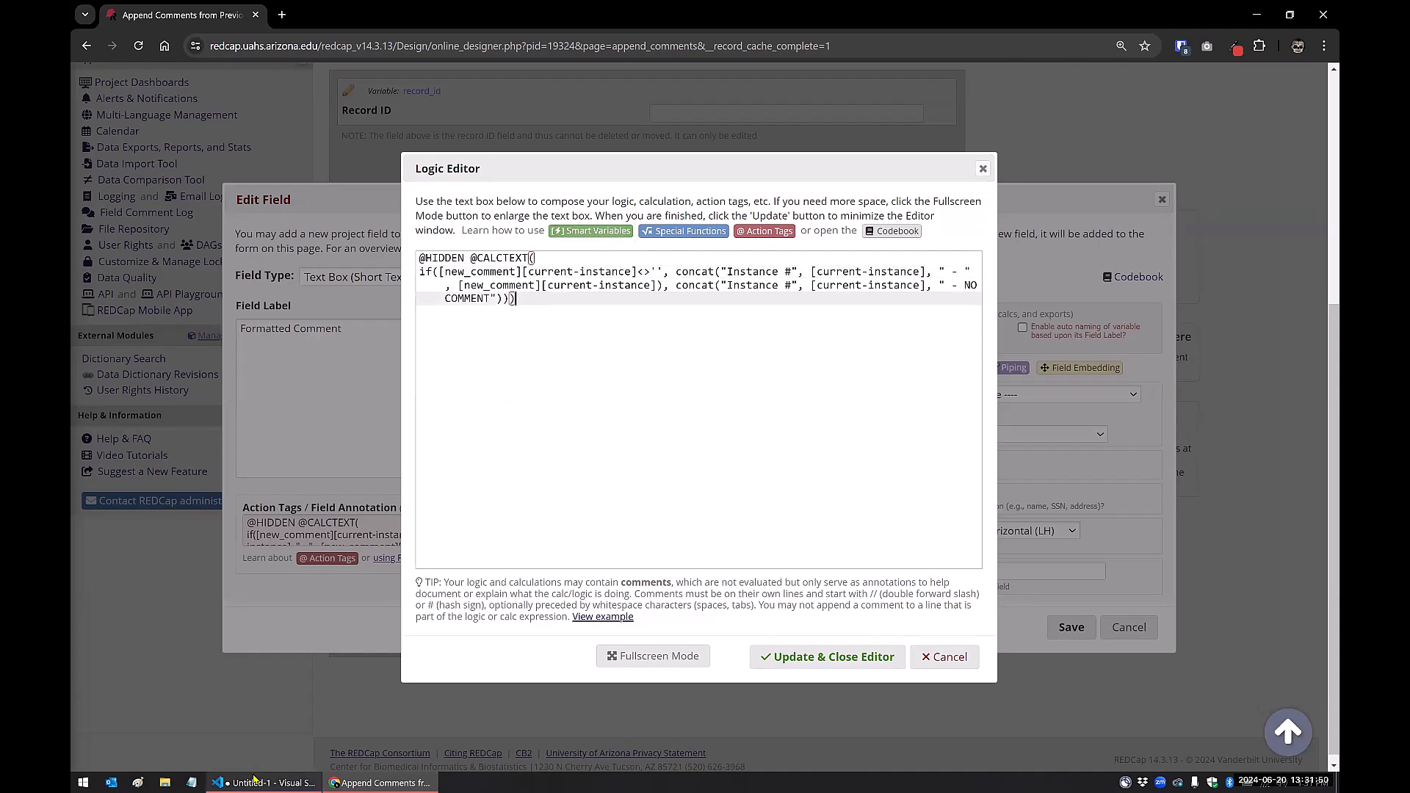
{"action": "left_click", "coordinate": [258, 783]}
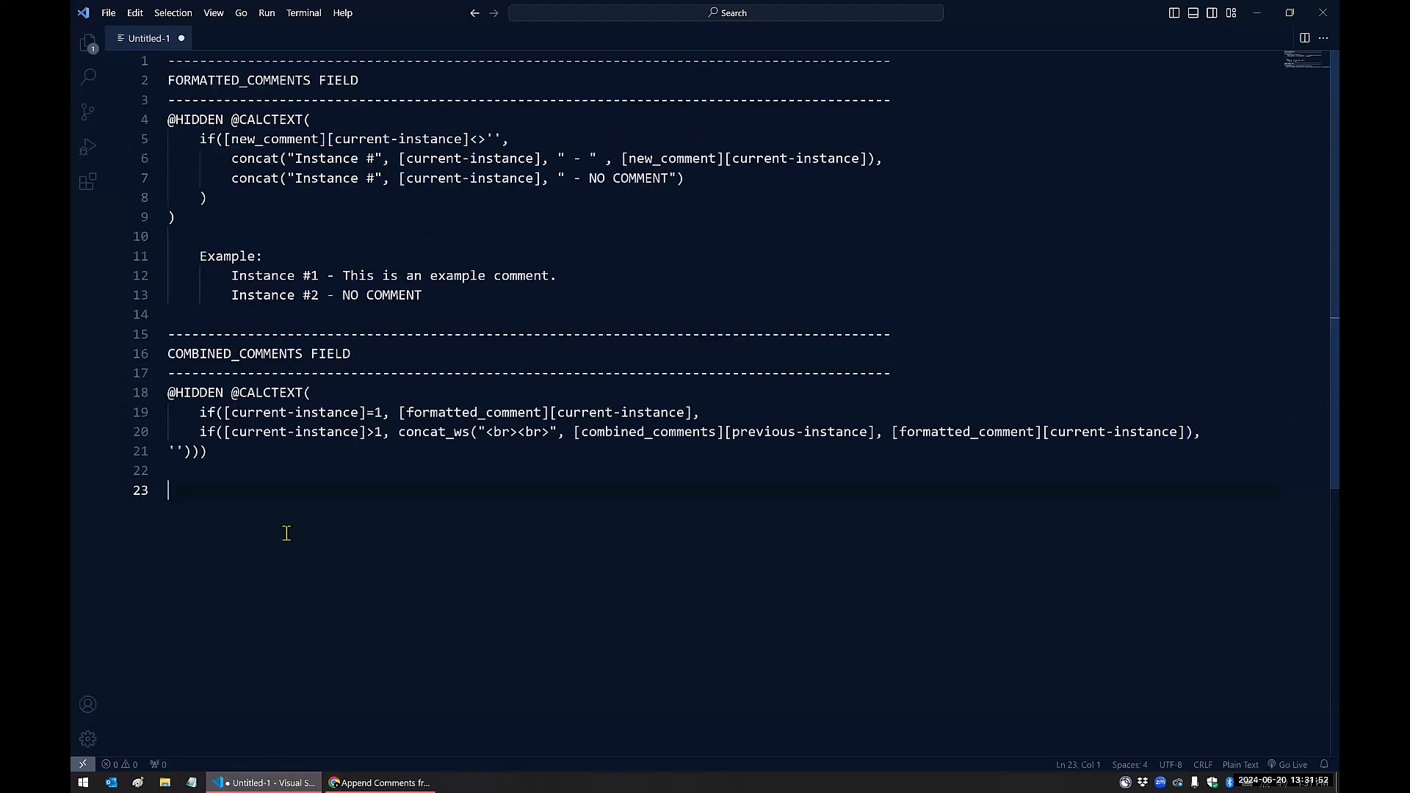
{"action": "key", "text": "ctrl+equal"}
{"action": "left_click", "coordinate": [349, 97]}
{"action": "left_click_drag", "start_coordinate": [256, 143], "coordinate": [186, 144]}
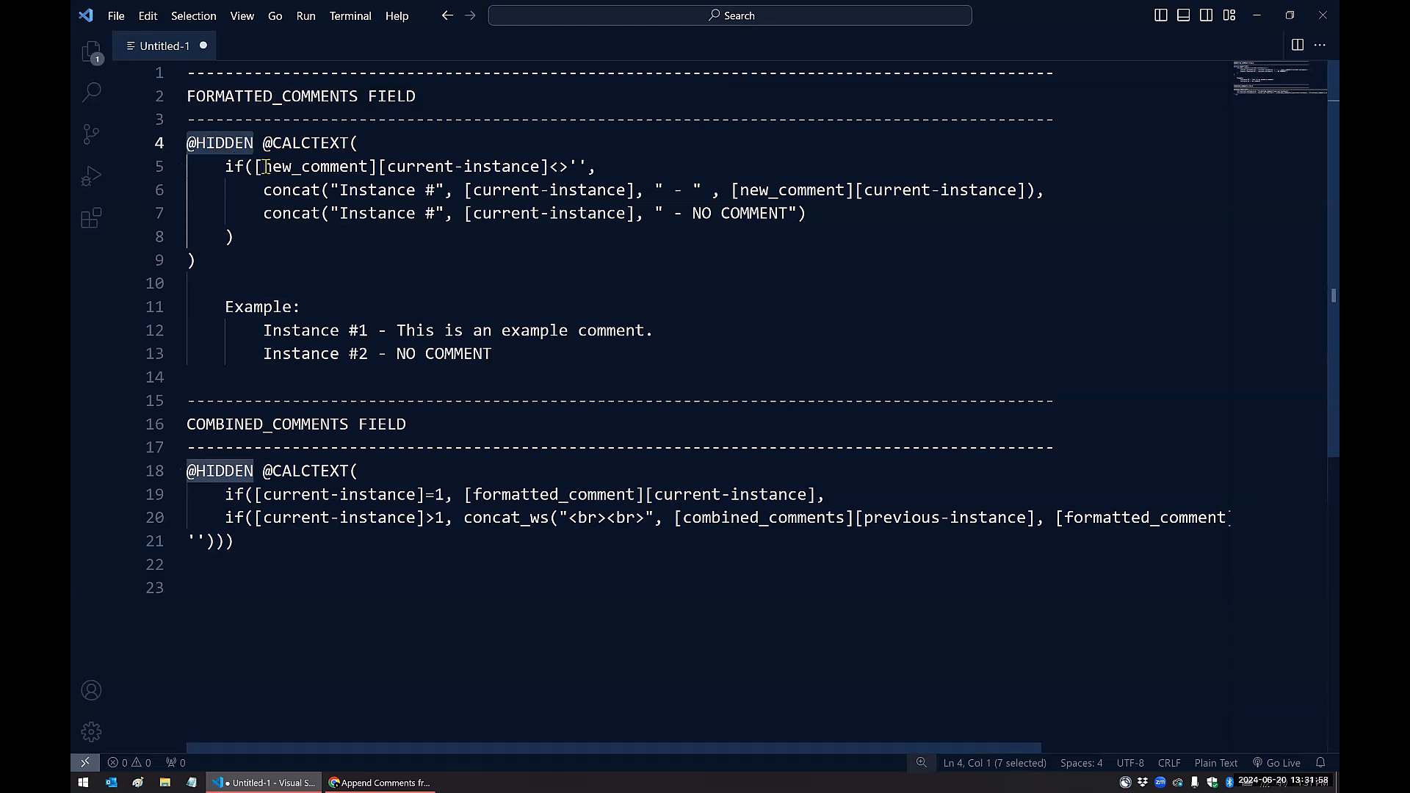
{"action": "left_click_drag", "start_coordinate": [263, 143], "coordinate": [274, 257]}
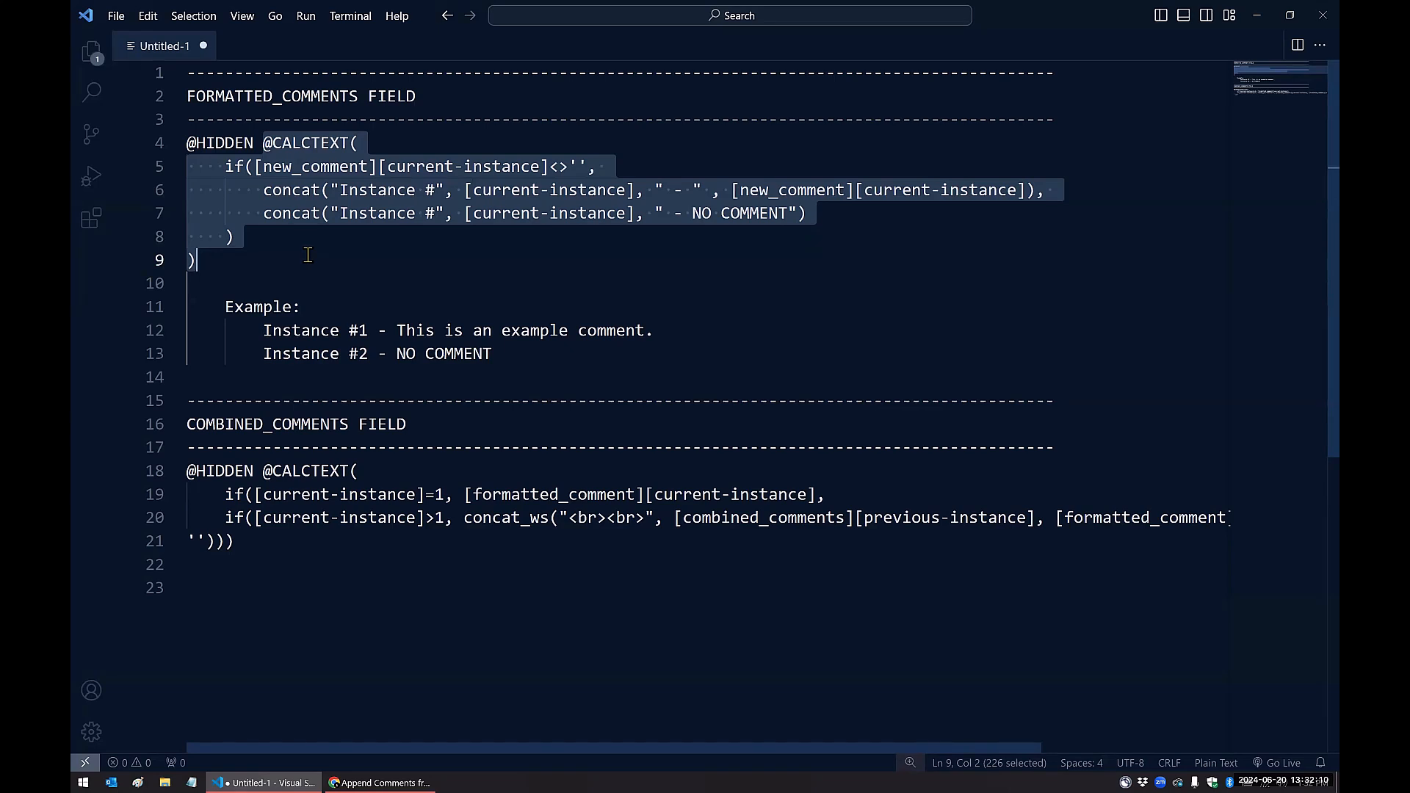
- Examine the concat expression for non-blank comments on line 6, including its "Instance #" text, [current-instance] and [new_comment][current-instance] parts
{"action": "left_click", "coordinate": [338, 190]}
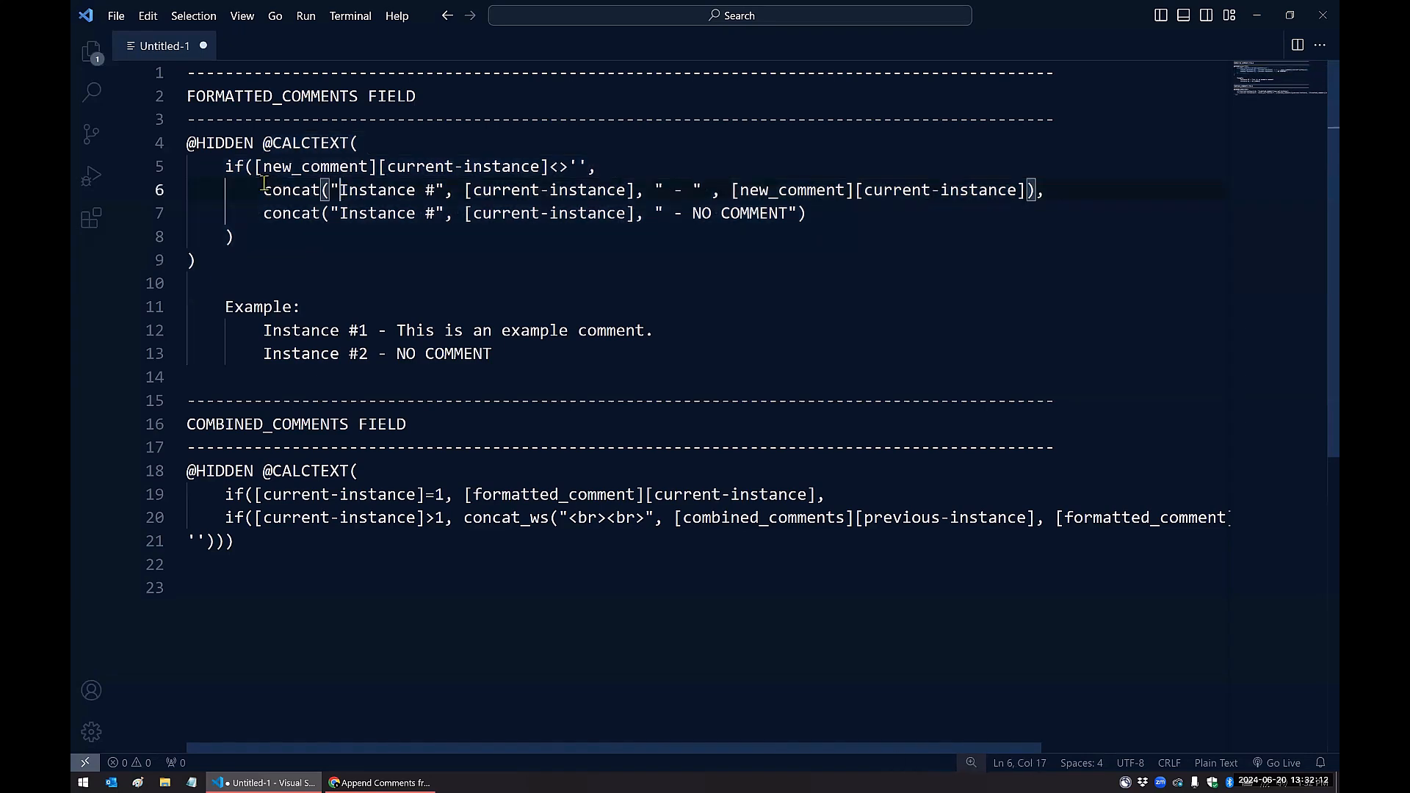
{"action": "left_click_drag", "start_coordinate": [262, 191], "coordinate": [856, 190]}
{"action": "left_click_drag", "start_coordinate": [942, 181], "coordinate": [1037, 189]}
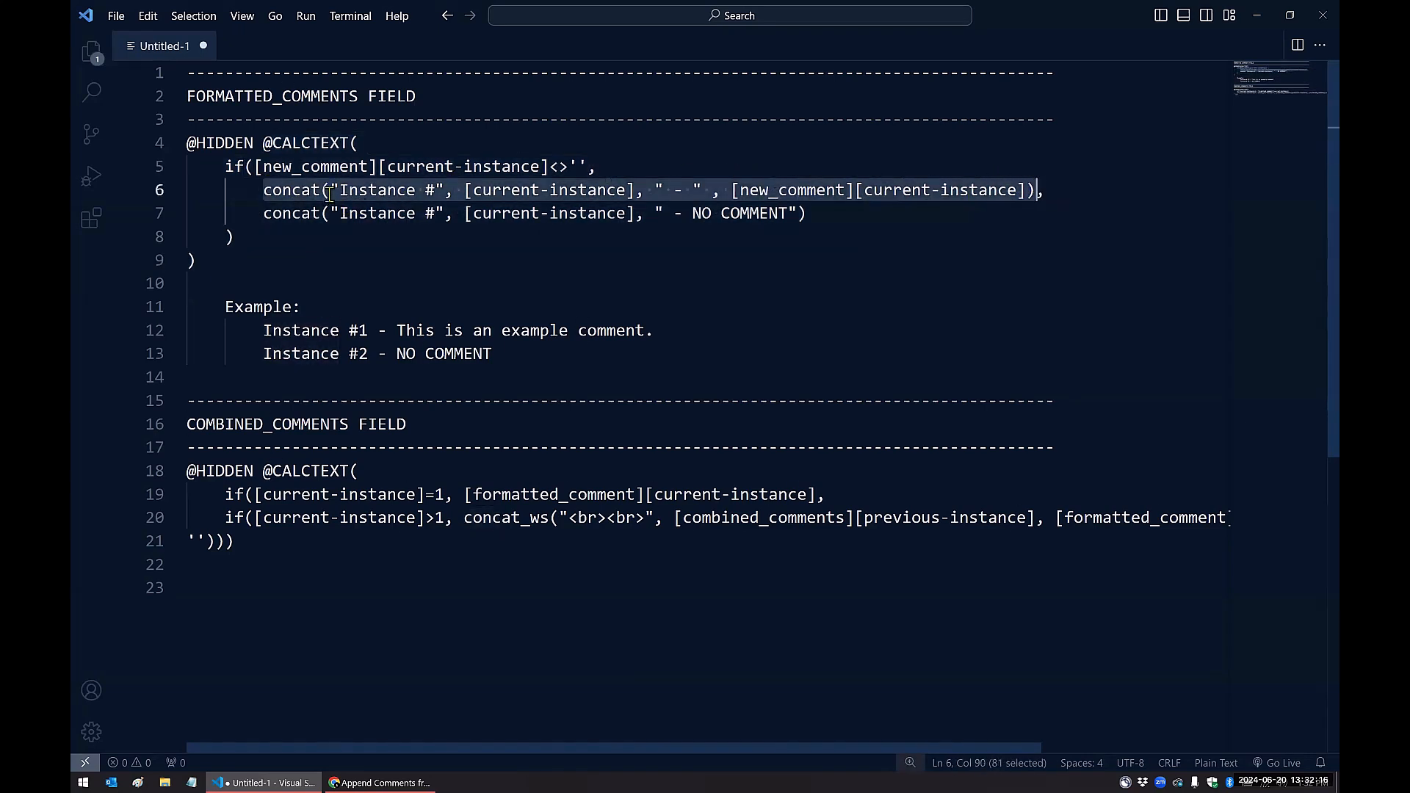
{"action": "left_click_drag", "start_coordinate": [337, 190], "coordinate": [433, 189]}
{"action": "left_click", "coordinate": [443, 191]}
{"action": "left_click", "coordinate": [463, 190]}
{"action": "left_click", "coordinate": [631, 191], "text": "shift"}
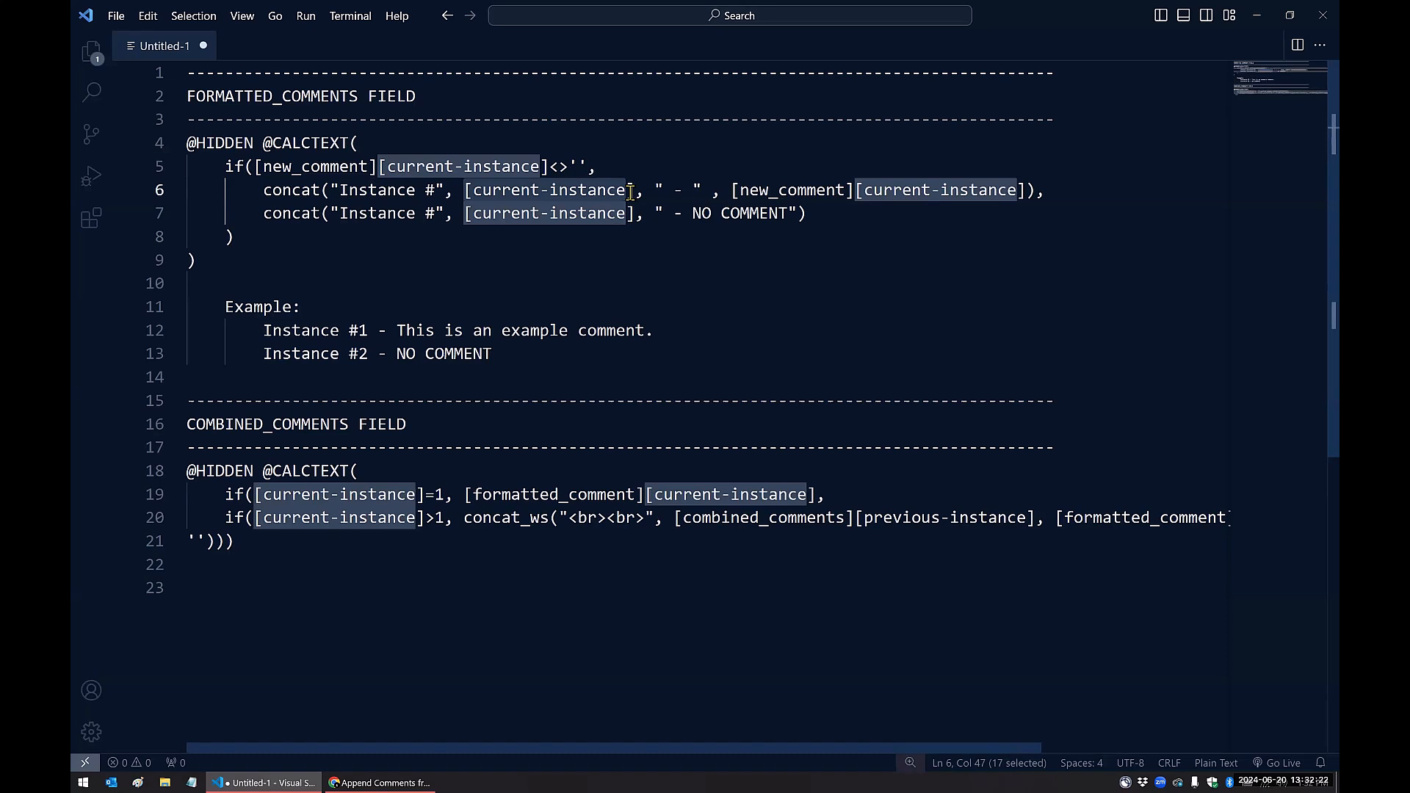
{"action": "left_click", "coordinate": [630, 191]}
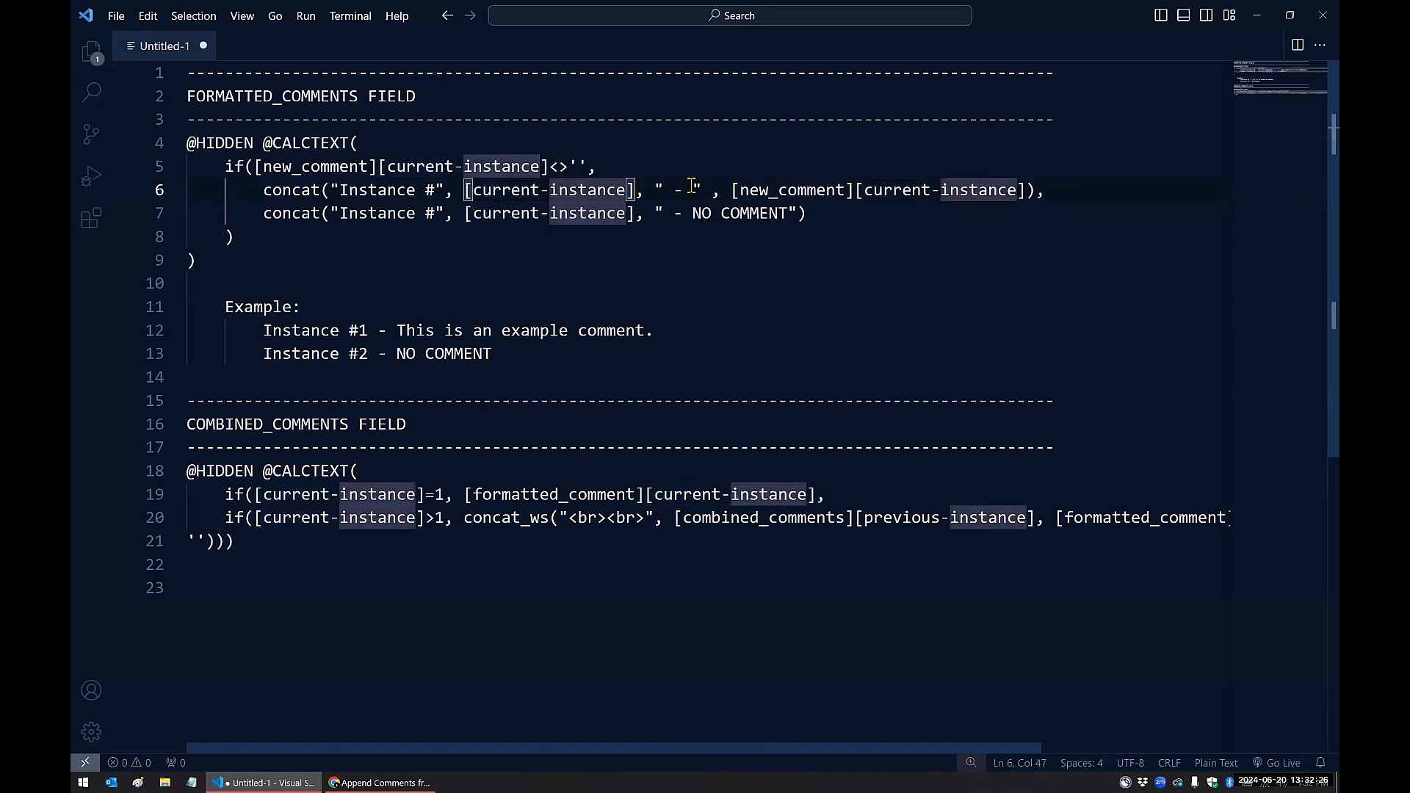
{"action": "left_click_drag", "start_coordinate": [732, 190], "coordinate": [1027, 190]}
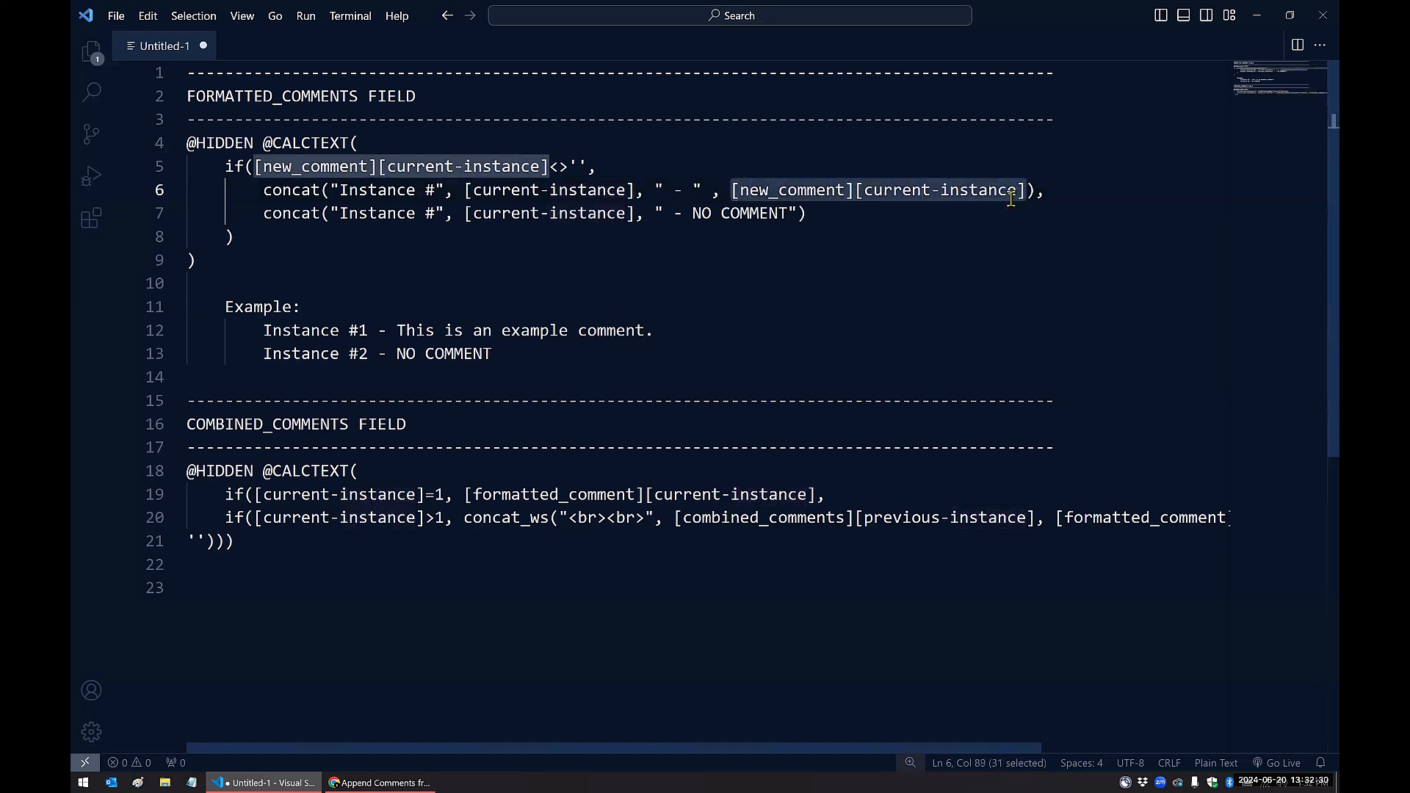
- Examine the if condition on line 5 that checks whether [new_comment][current-instance] is not blank
{"action": "left_click", "coordinate": [1012, 193]}
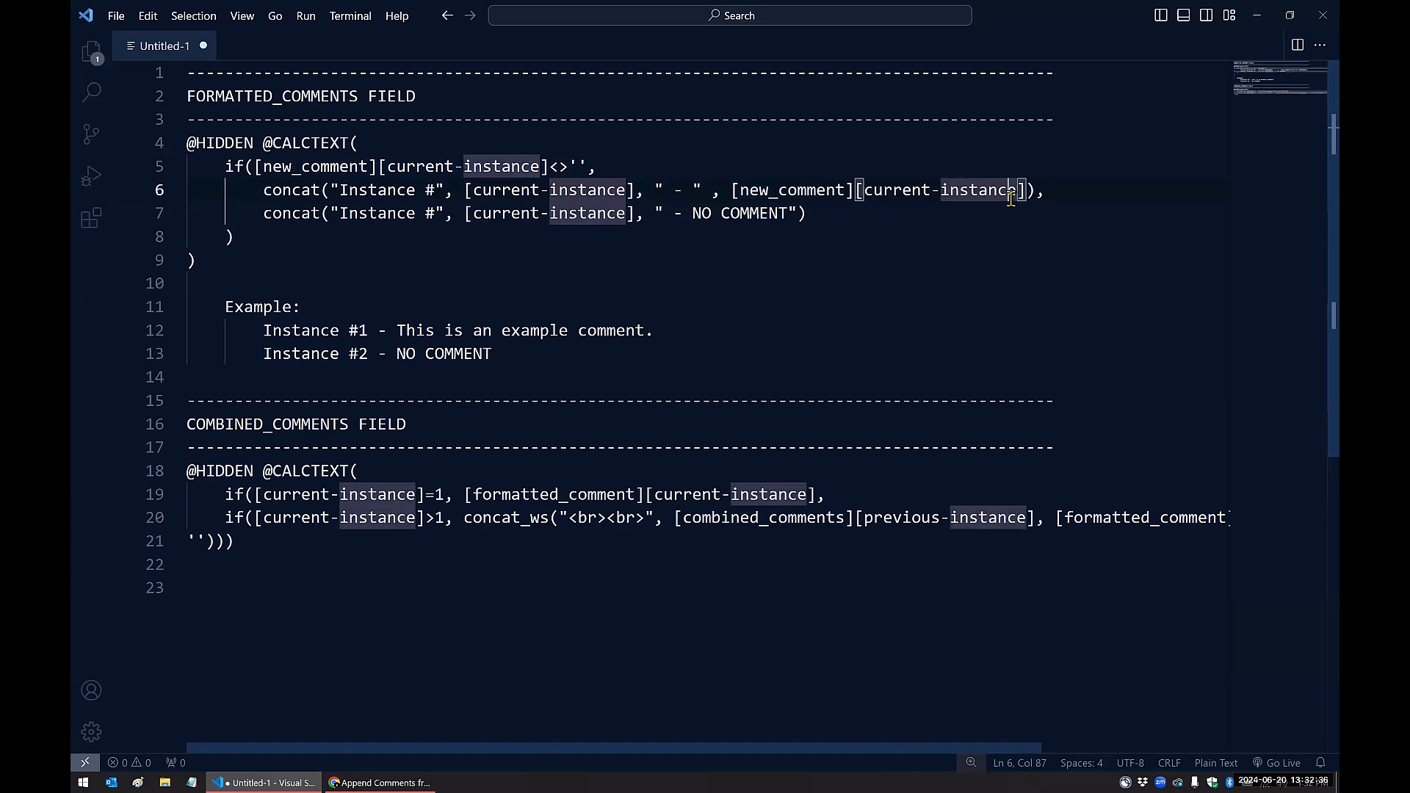
{"action": "left_click", "coordinate": [377, 193]}
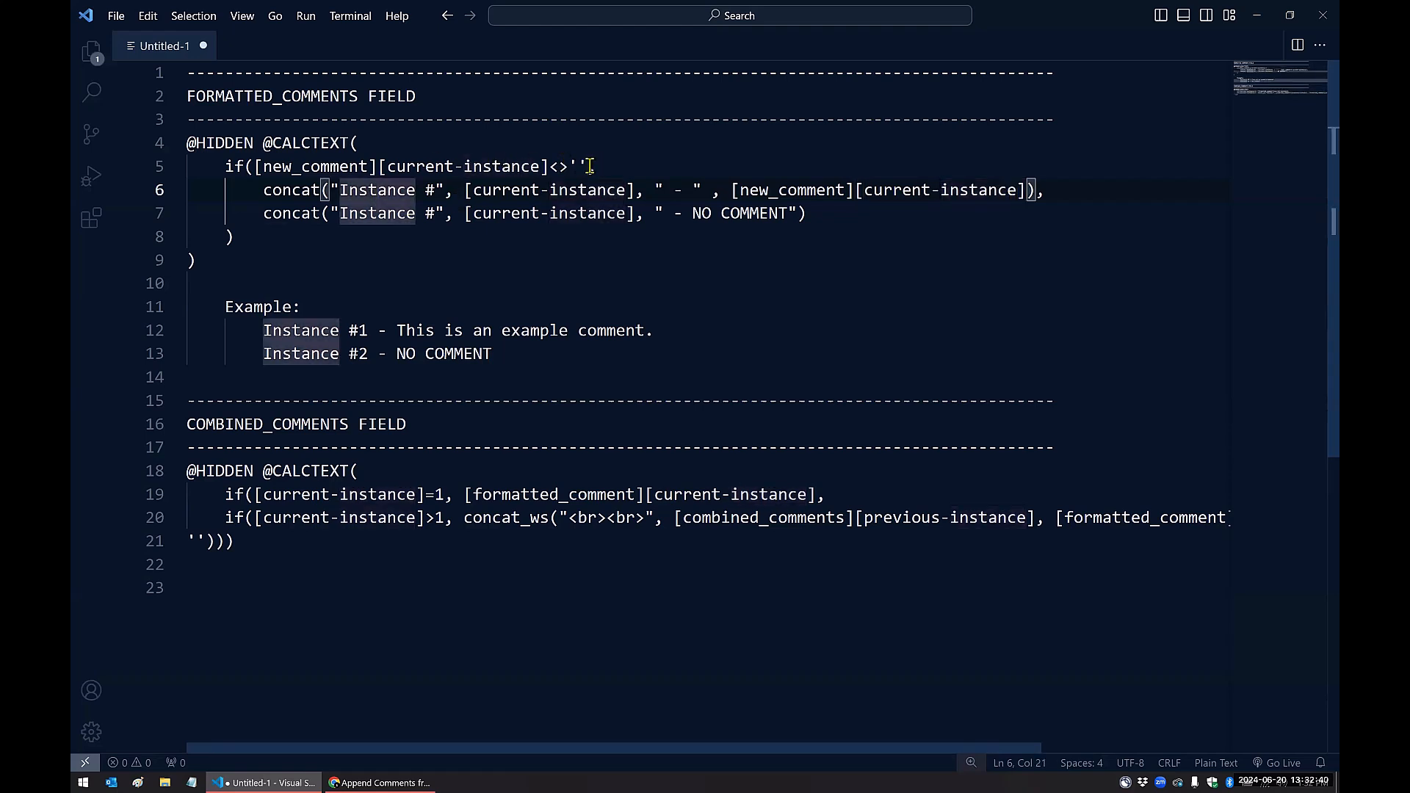
{"action": "left_click", "coordinate": [483, 168]}
{"action": "left_click", "coordinate": [479, 189]}
{"action": "left_click", "coordinate": [496, 166]}
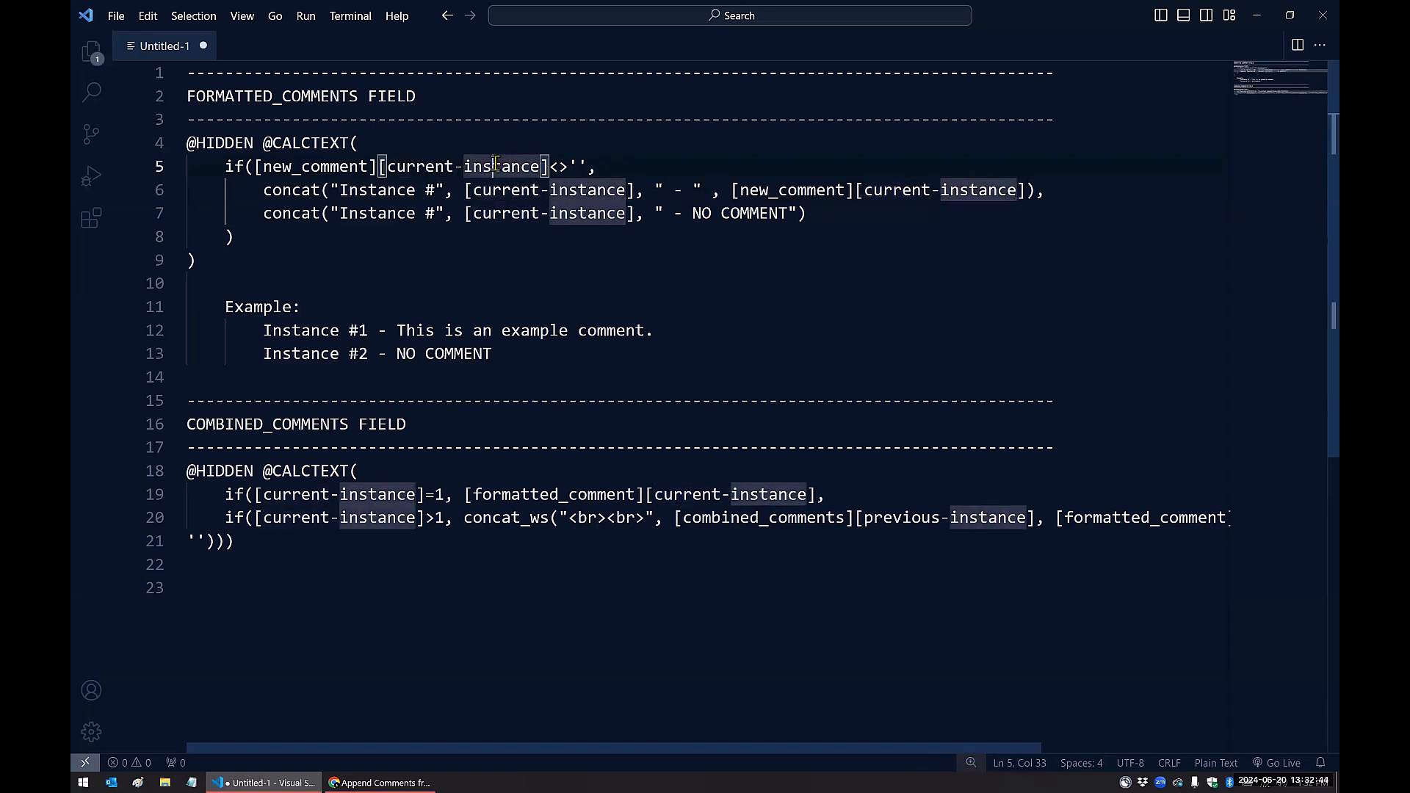
{"action": "left_click_drag", "start_coordinate": [255, 166], "coordinate": [591, 166]}
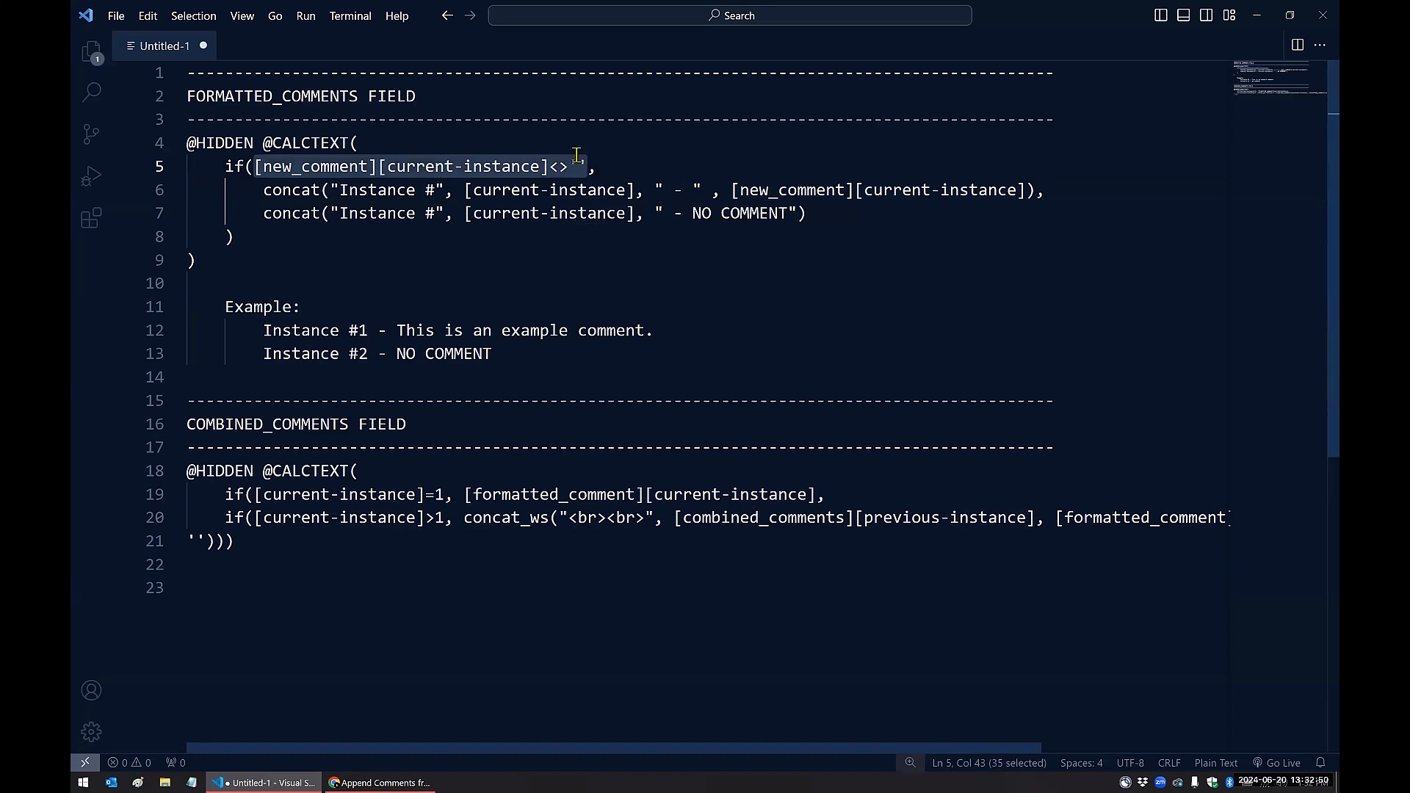
- Examine the blank-comment concat expression on line 7 with its " - NO COMMENT" text
{"action": "left_click", "coordinate": [265, 213]}
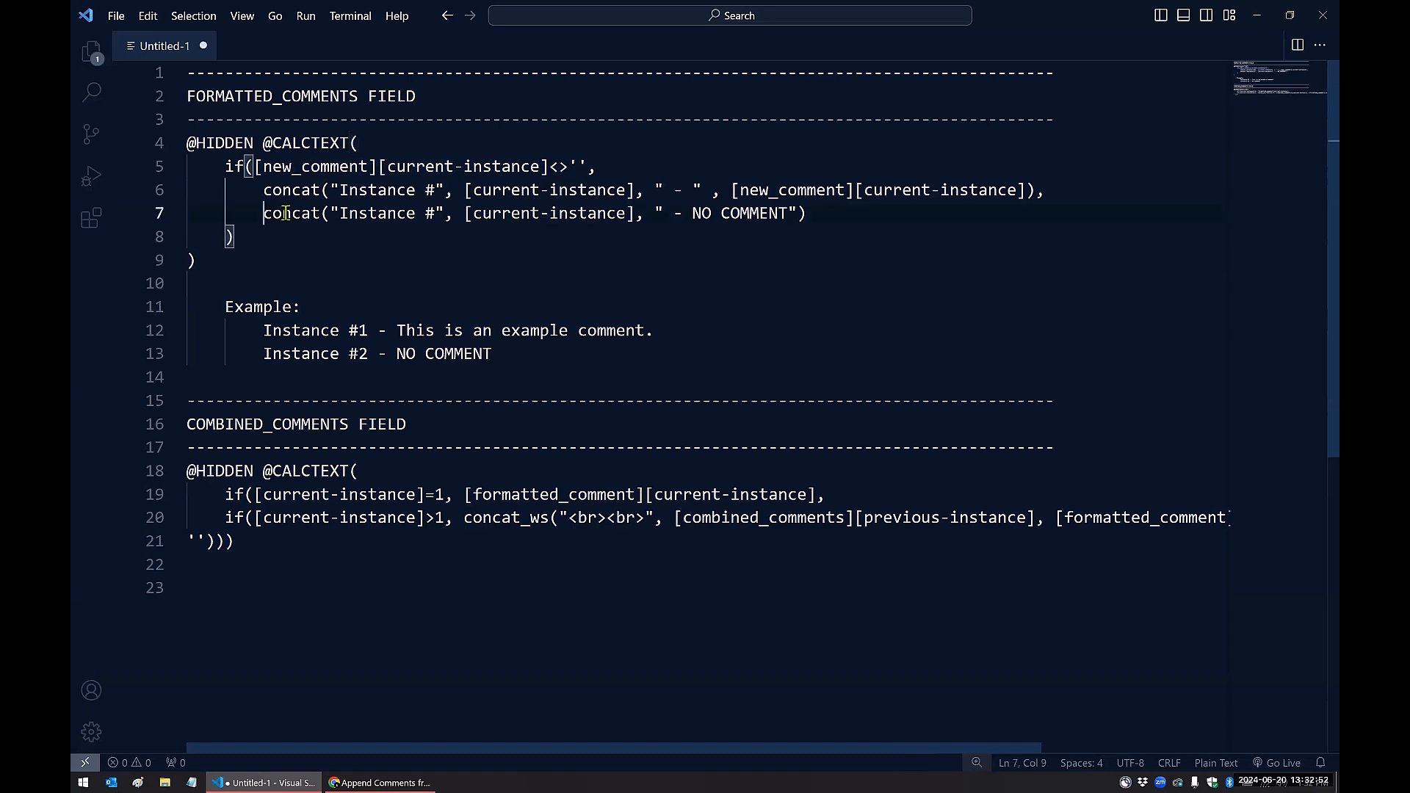
{"action": "key", "text": "shift+Right"}
{"action": "key", "text": "shift+Right"}
{"action": "key", "text": "shift+Right"}
{"action": "key", "text": "shift+Right"}
{"action": "key", "text": "shift+Right"}
{"action": "key", "text": "shift+Right"}
{"action": "key", "text": "shift+Right"}
{"action": "key", "text": "shift+Right"}
{"action": "key", "text": "shift+Right"}
{"action": "key", "text": "shift+Right"}
{"action": "key", "text": "shift+Right"}
{"action": "key", "text": "shift+Right"}
{"action": "key", "text": "shift+Right"}
{"action": "key", "text": "shift+Right"}
{"action": "key", "text": "shift+Right"}
{"action": "key", "text": "shift+Right"}
{"action": "key", "text": "shift+Right"}
{"action": "key", "text": "shift+Right"}
{"action": "key", "text": "shift+Right"}
{"action": "key", "text": "shift+Right"}
{"action": "key", "text": "shift+Right"}
{"action": "key", "text": "shift+Right"}
{"action": "key", "text": "shift+Right"}
{"action": "key", "text": "shift+Right"}
{"action": "key", "text": "shift+Right"}
{"action": "key", "text": "shift+Right"}
{"action": "key", "text": "shift+Right"}
{"action": "key", "text": "shift+Right"}
{"action": "key", "text": "shift+Right"}
{"action": "key", "text": "shift+Right"}
{"action": "key", "text": "shift+Right"}
{"action": "key", "text": "shift+Right"}
{"action": "key", "text": "shift+Right"}
{"action": "key", "text": "shift+Right"}
{"action": "key", "text": "shift+Right"}
{"action": "key", "text": "shift+Right"}
{"action": "key", "text": "shift+Right"}
{"action": "key", "text": "shift+Right"}
{"action": "key", "text": "shift+Right"}
{"action": "key", "text": "shift+Right"}
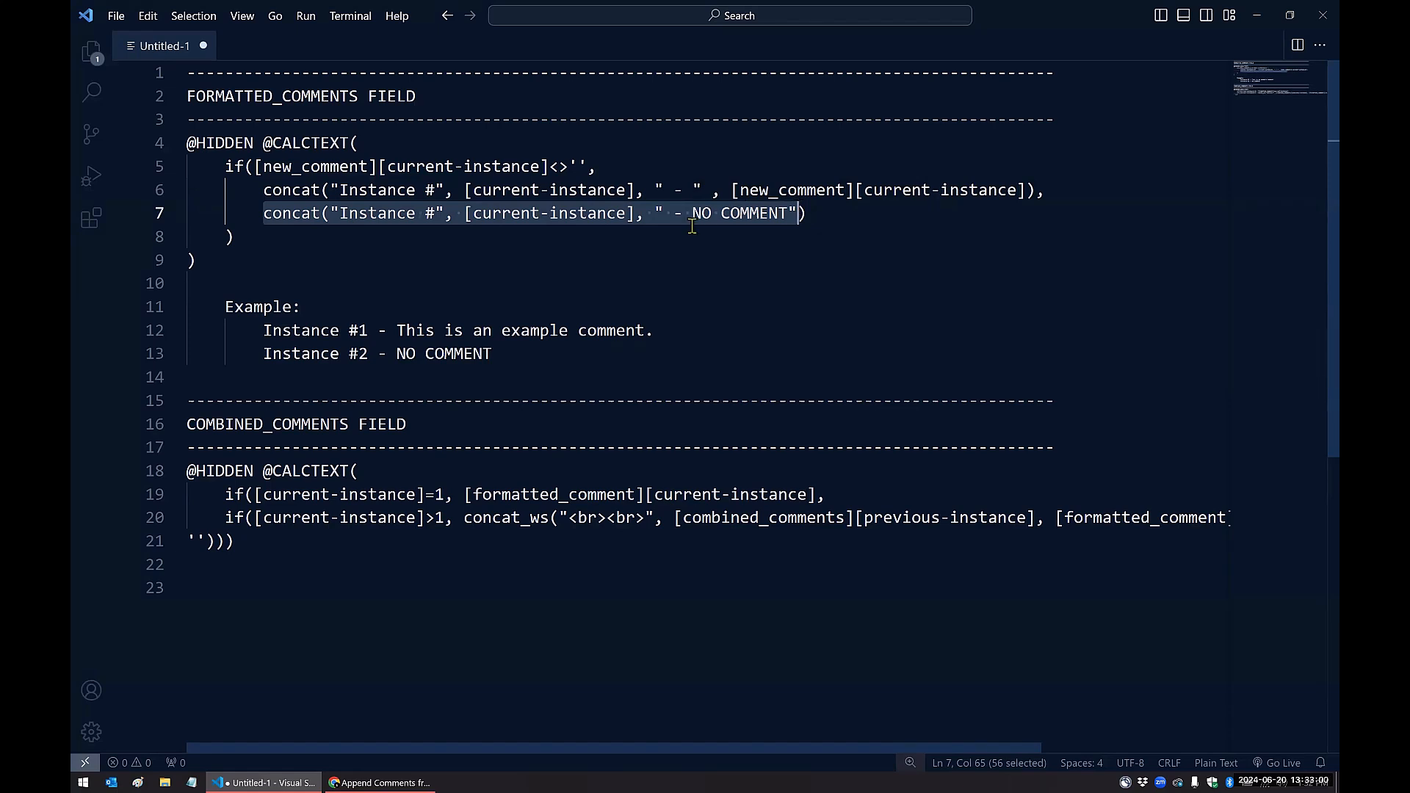
{"action": "left_click", "coordinate": [668, 246]}
- Examine the two example outputs under the FORMATTED_COMMENTS expression, on lines 12 and 13
{"action": "left_click_drag", "start_coordinate": [270, 329], "coordinate": [653, 334]}
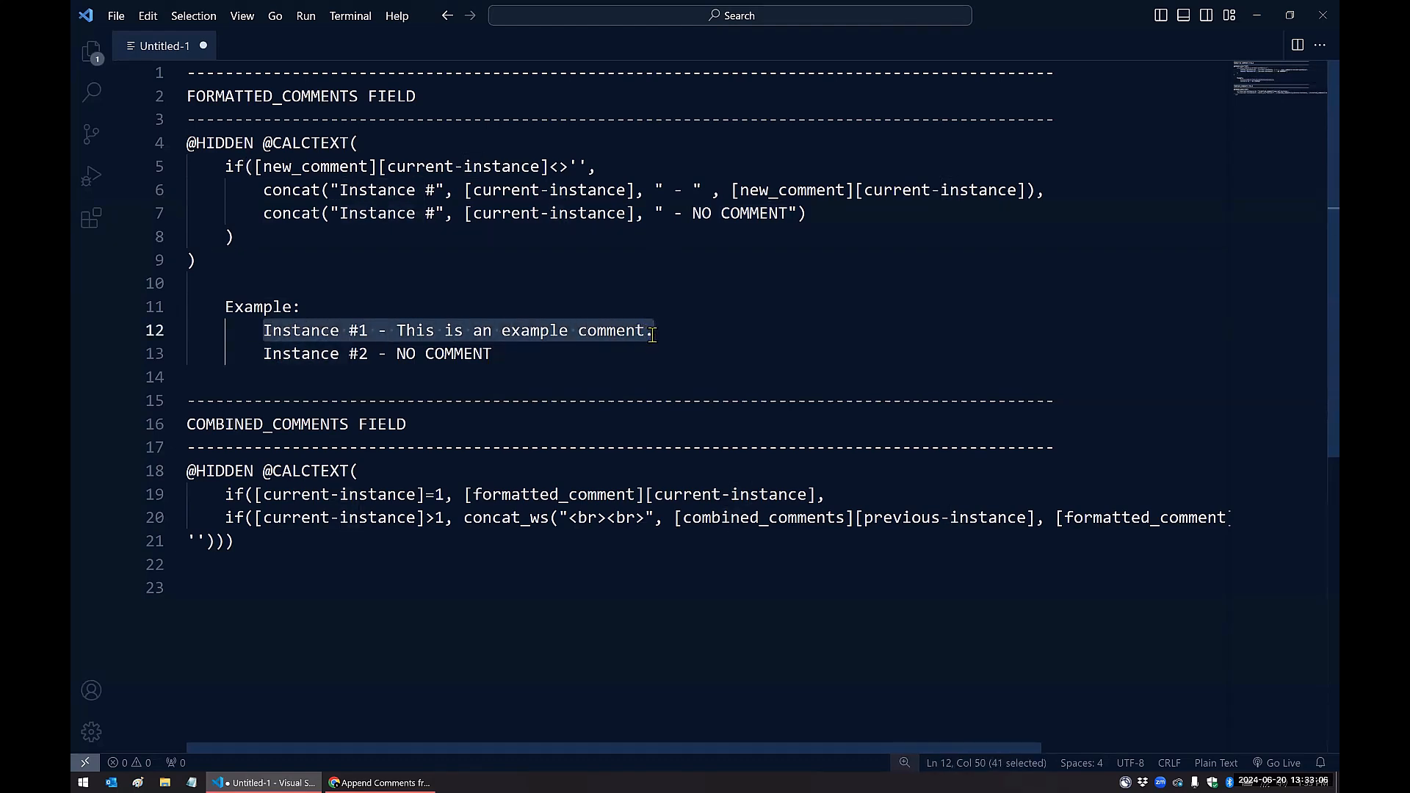
{"action": "left_click_drag", "start_coordinate": [264, 355], "coordinate": [494, 355]}
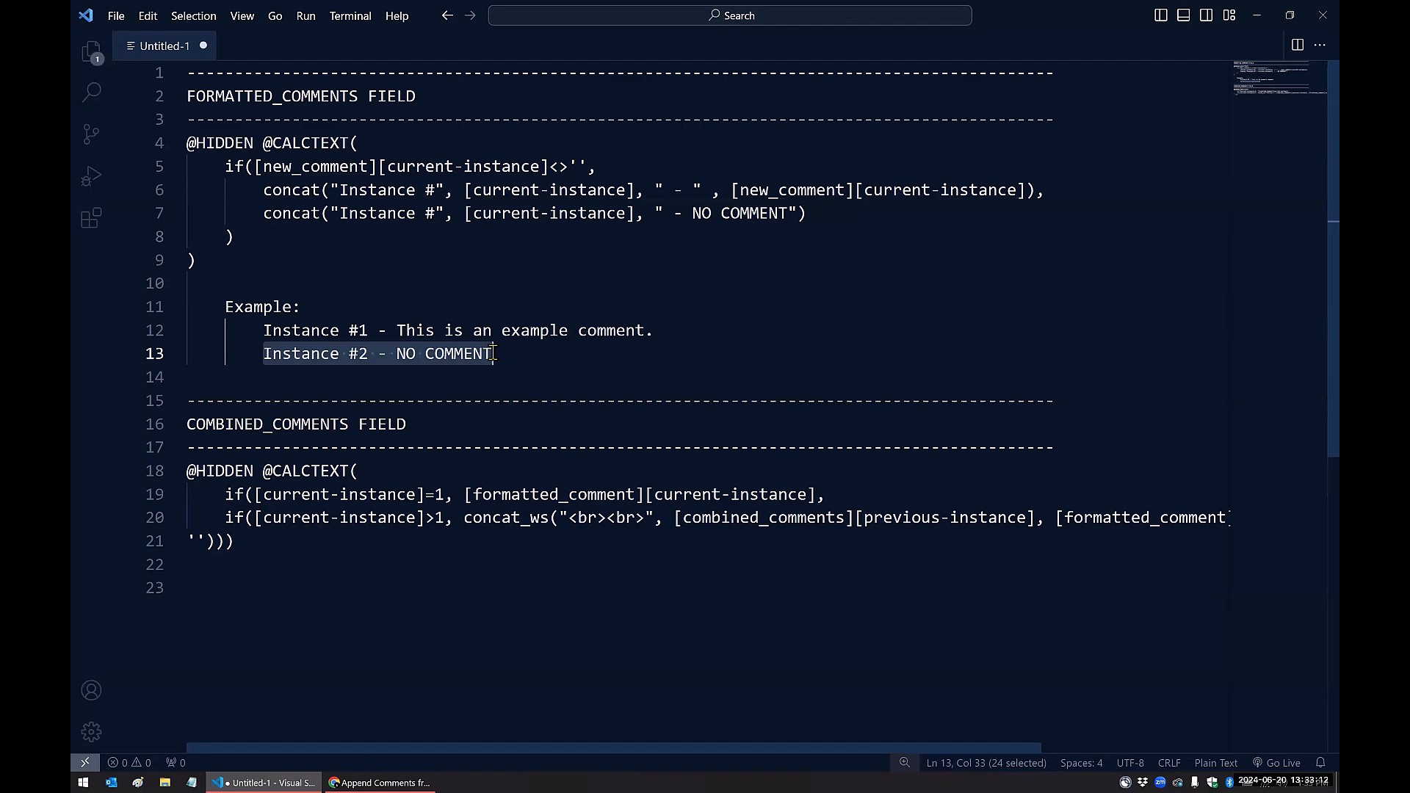
{"action": "left_click", "coordinate": [354, 537]}
- Switch to REDCap in Chrome, cancel the Logic Editor and close the formatted_comment field without saving
{"action": "left_click", "coordinate": [371, 782]}
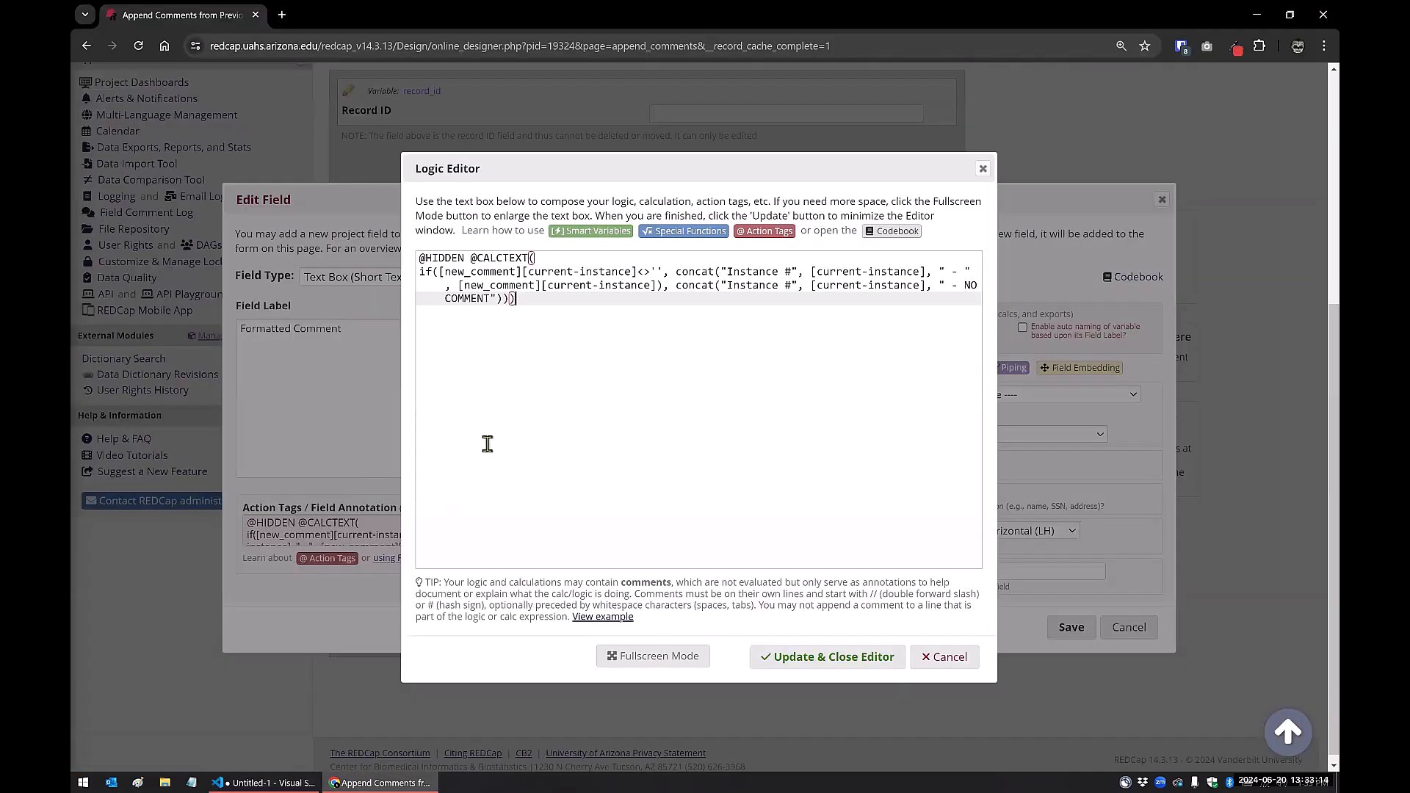
{"action": "left_click", "coordinate": [945, 659]}
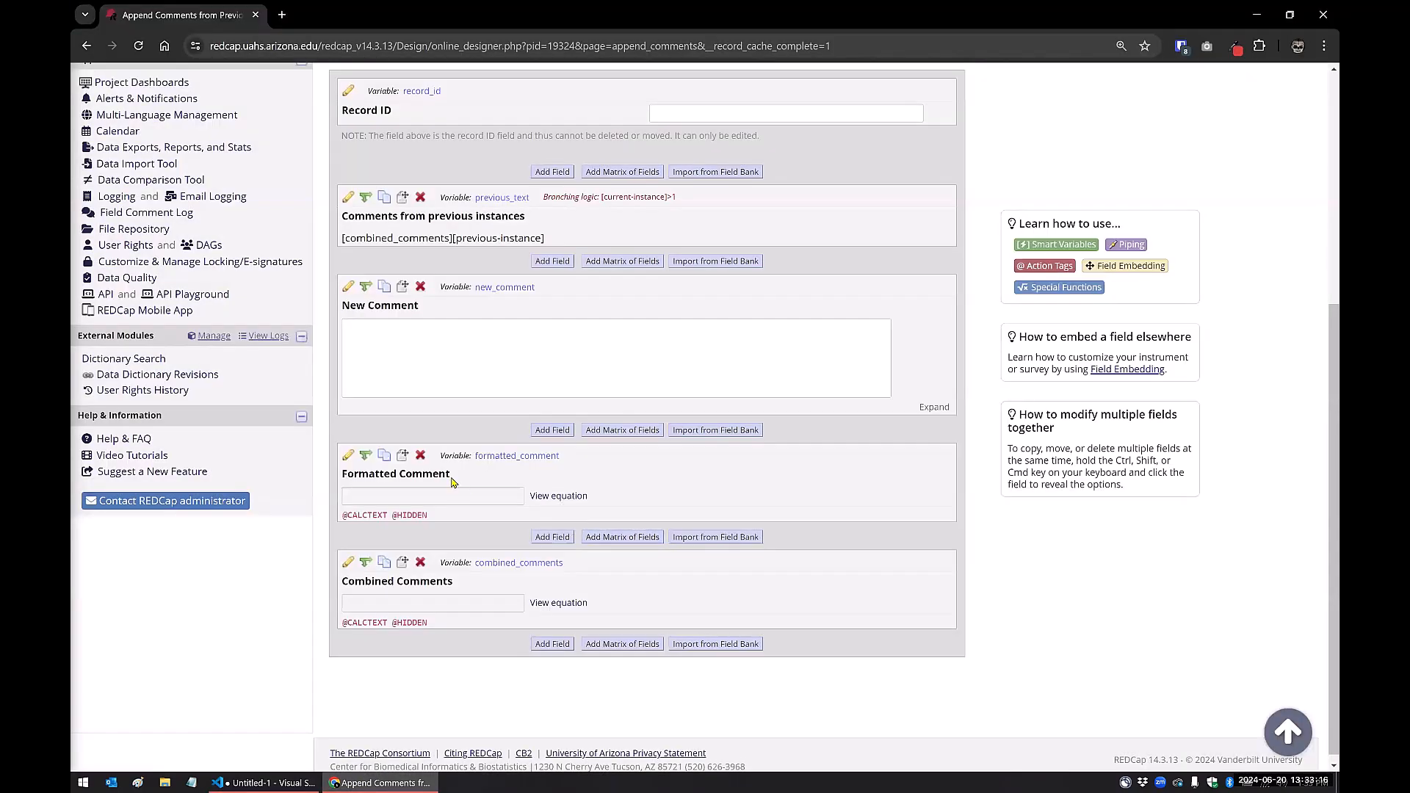
{"action": "left_click", "coordinate": [1127, 628]}
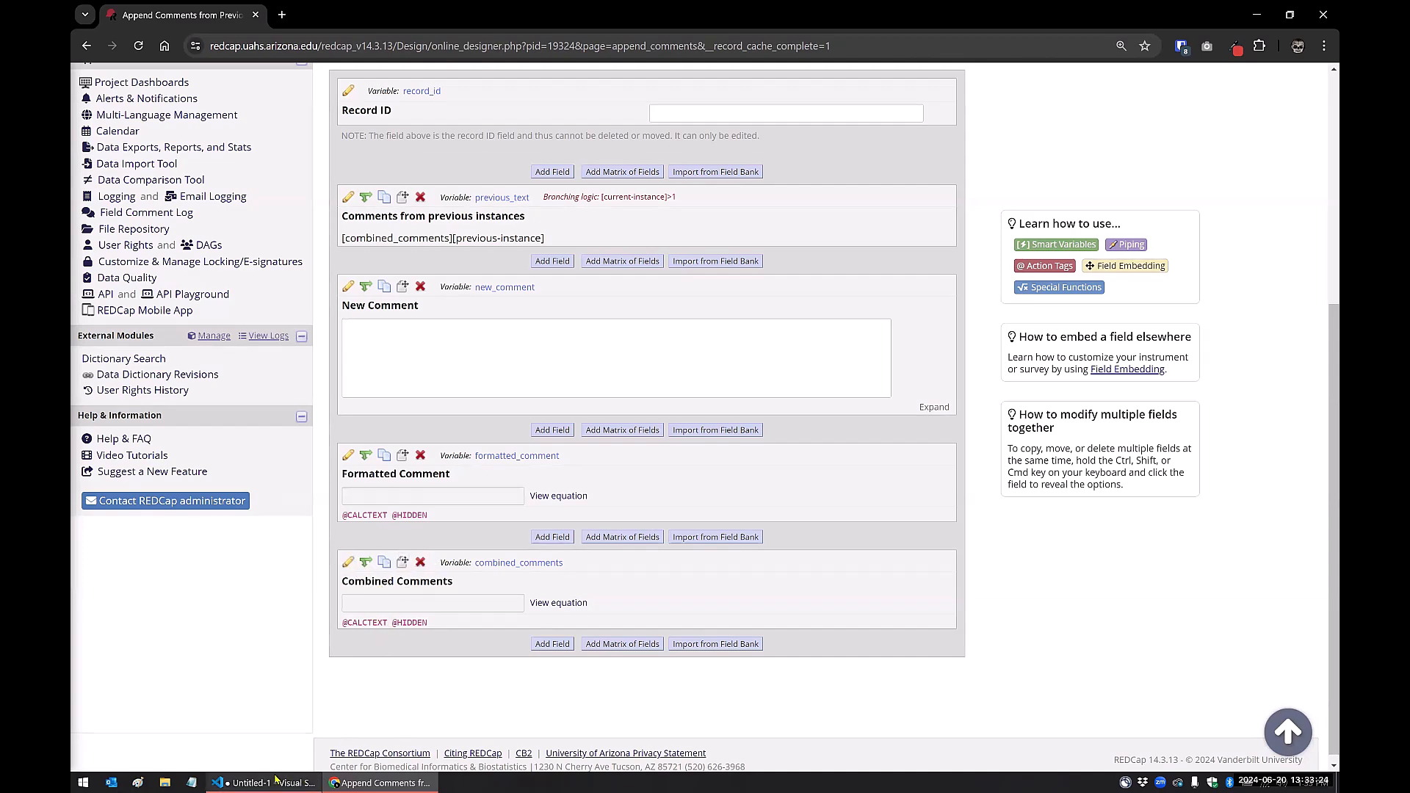
- Switch to Visual Studio Code and examine the [current-instance]=1 condition and [formatted_comment][current-instance] result on line 19 of COMBINED_COMMENTS
{"action": "left_click", "coordinate": [275, 780]}
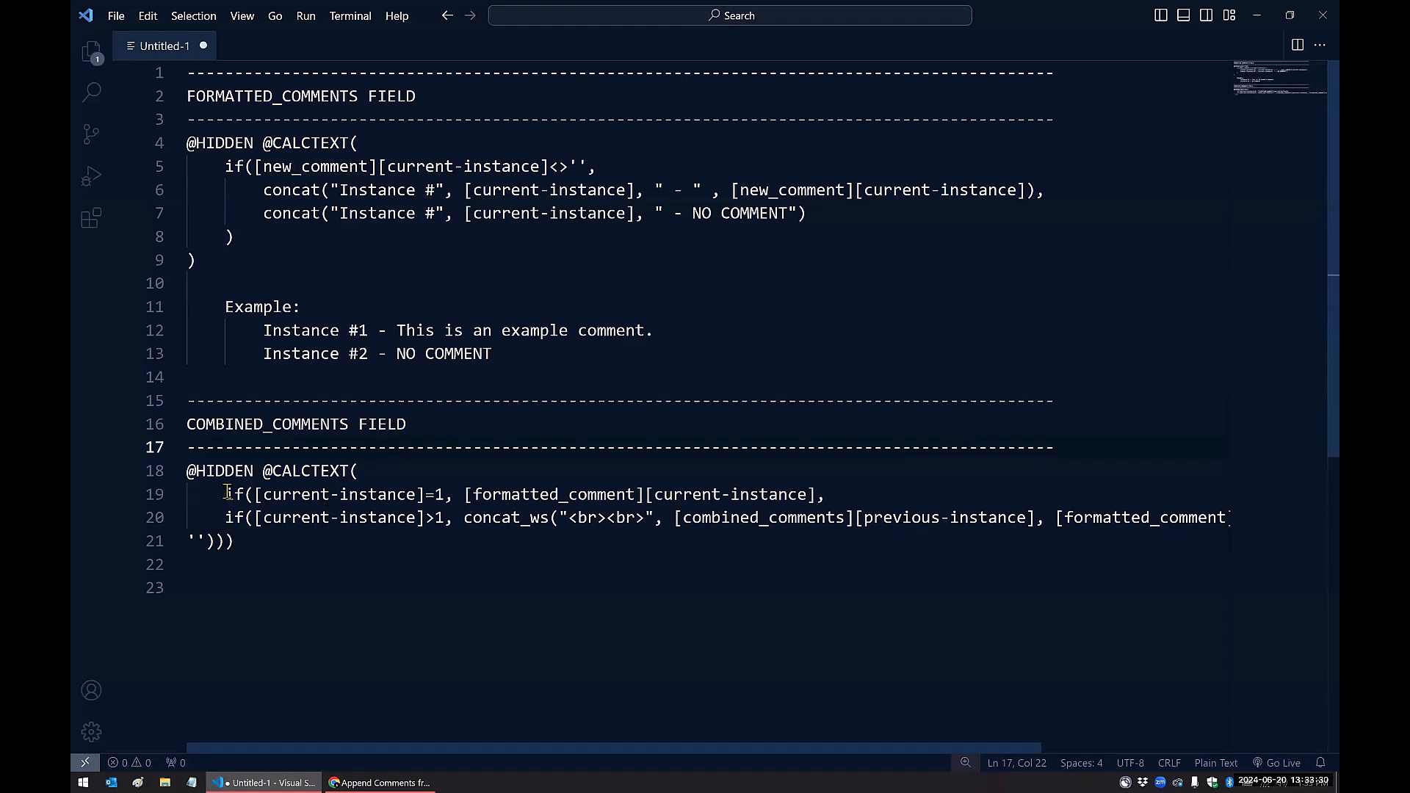
{"action": "left_click_drag", "start_coordinate": [228, 493], "coordinate": [454, 491]}
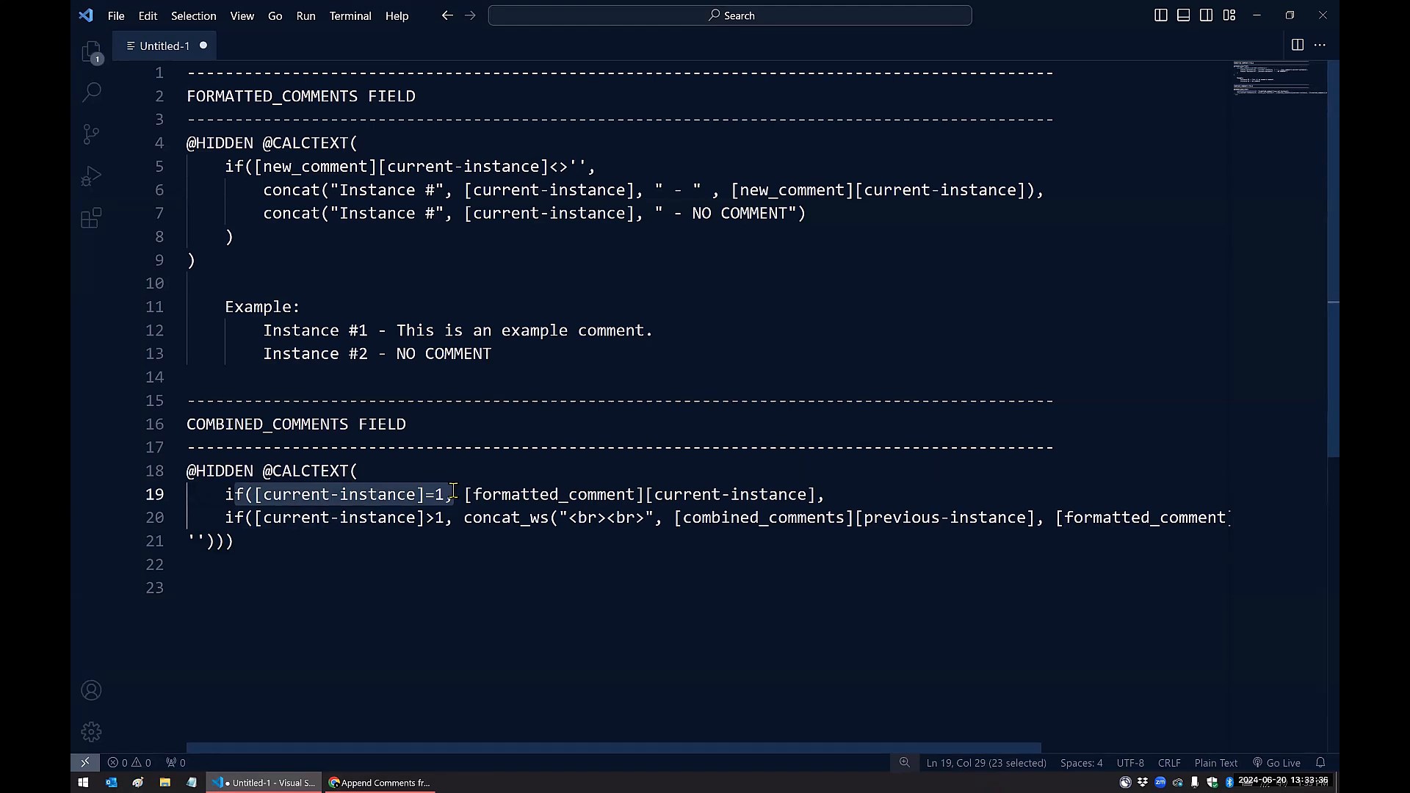
{"action": "left_click_drag", "start_coordinate": [463, 495], "coordinate": [814, 494]}
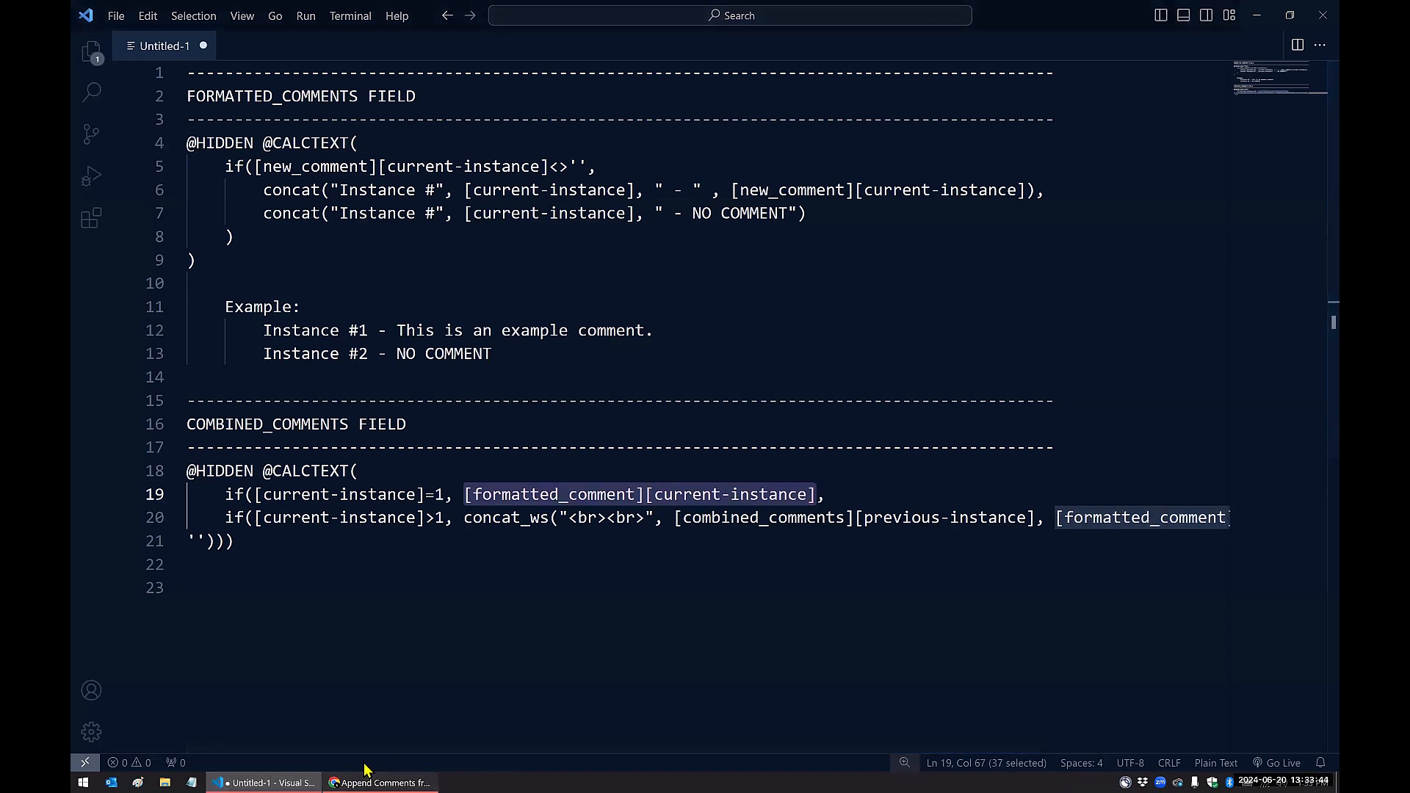
- Switch to REDCap in Chrome, open instance 1 of the Append Comments form for record 1 and highlight its New Comment text
{"action": "left_click", "coordinate": [380, 782]}
{"action": "scroll", "coordinate": [147, 294], "scroll_direction": "up", "scroll_amount": 4}
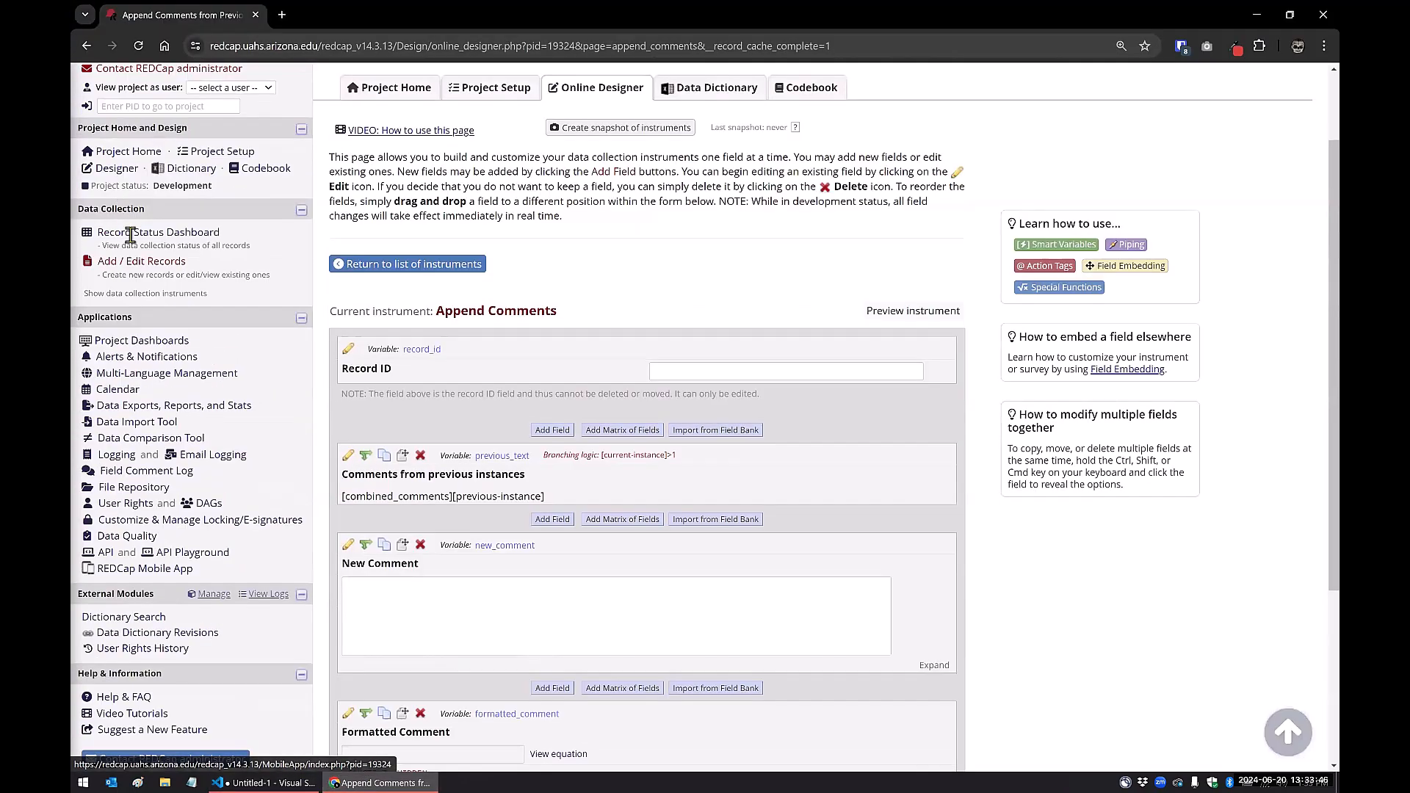
{"action": "left_click", "coordinate": [150, 263]}
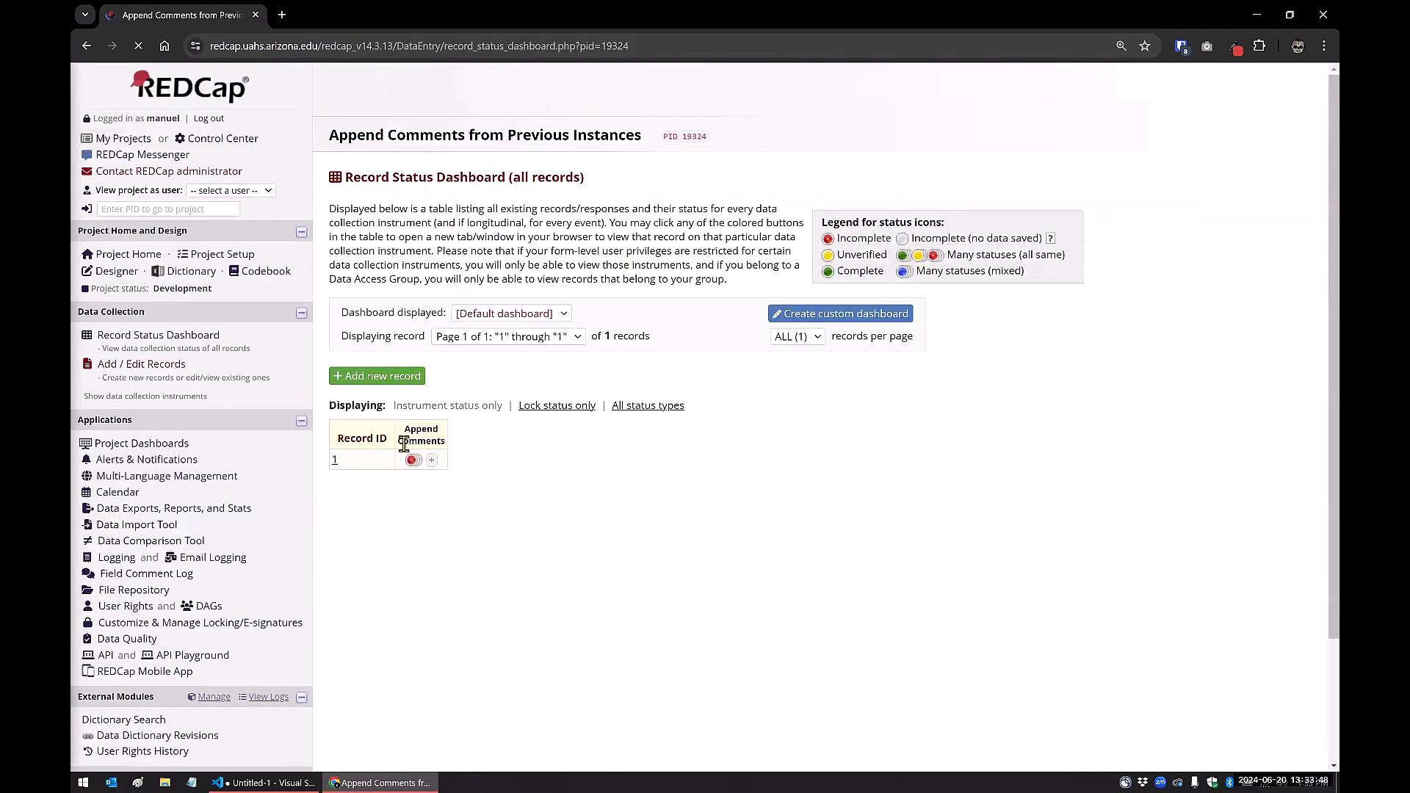
{"action": "left_click", "coordinate": [412, 460]}
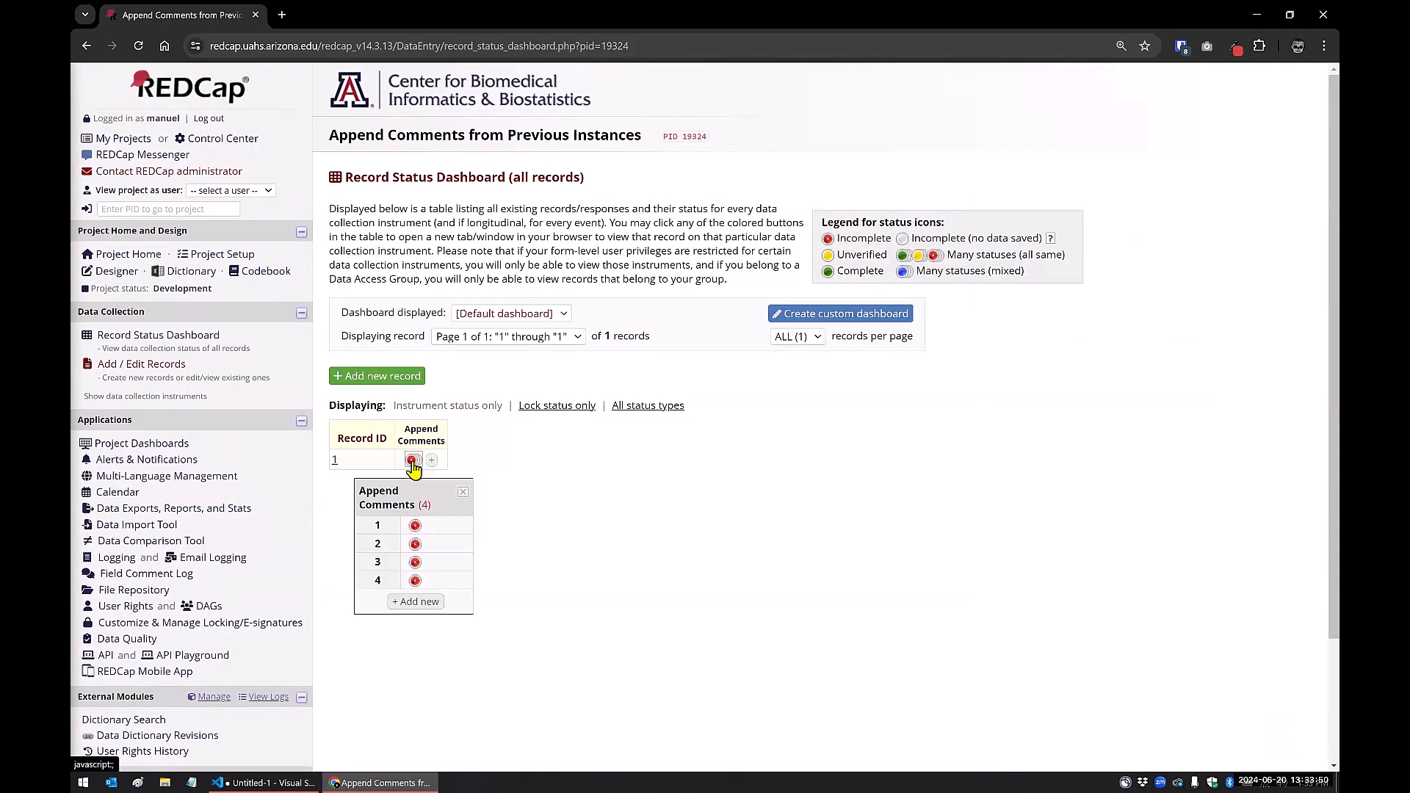
{"action": "left_click", "coordinate": [415, 526]}
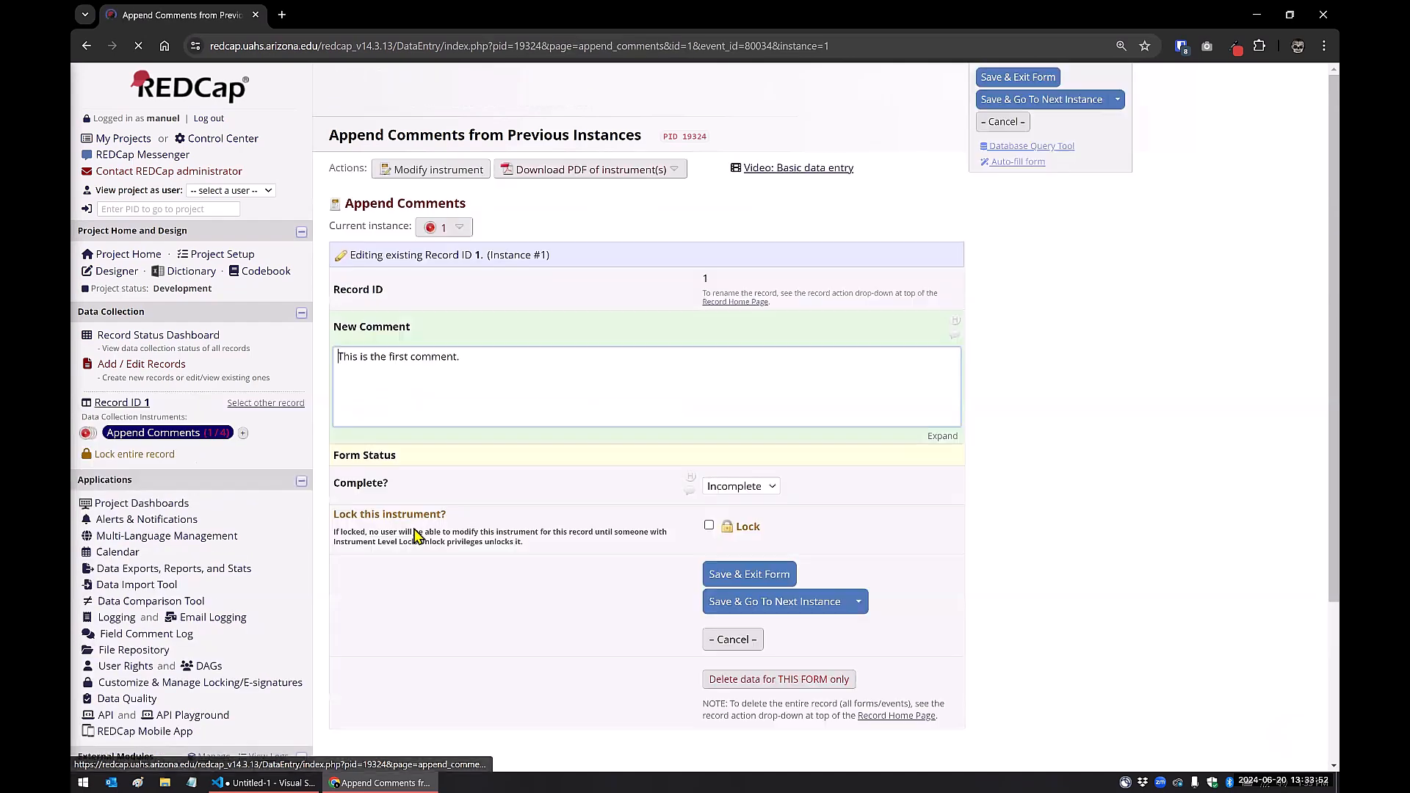
{"action": "left_click_drag", "start_coordinate": [474, 358], "coordinate": [324, 363]}
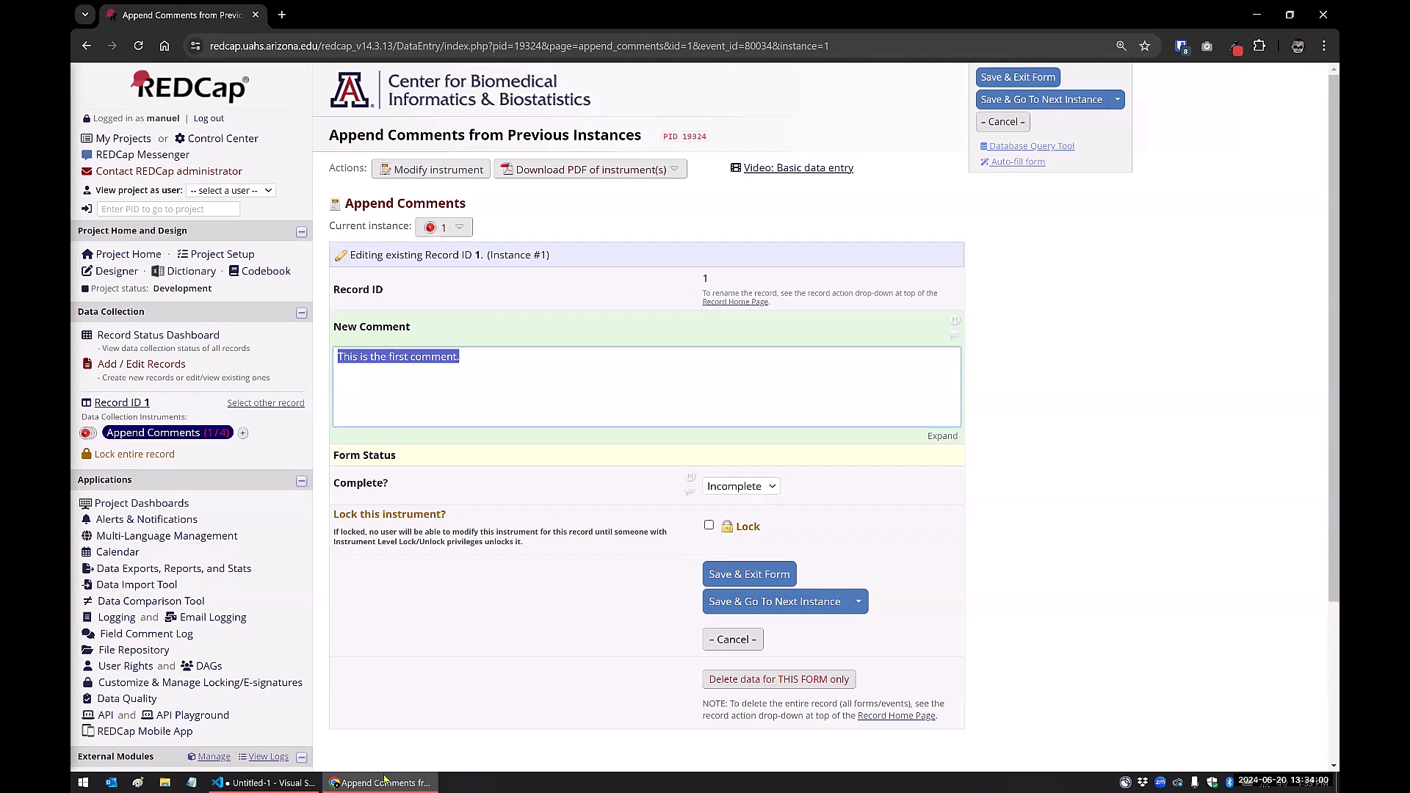
- Switch to Visual Studio Code and move [formatted_comment][current-instance] in the concat_ws expression on line 20 onto its own line
{"action": "left_click", "coordinate": [272, 780]}
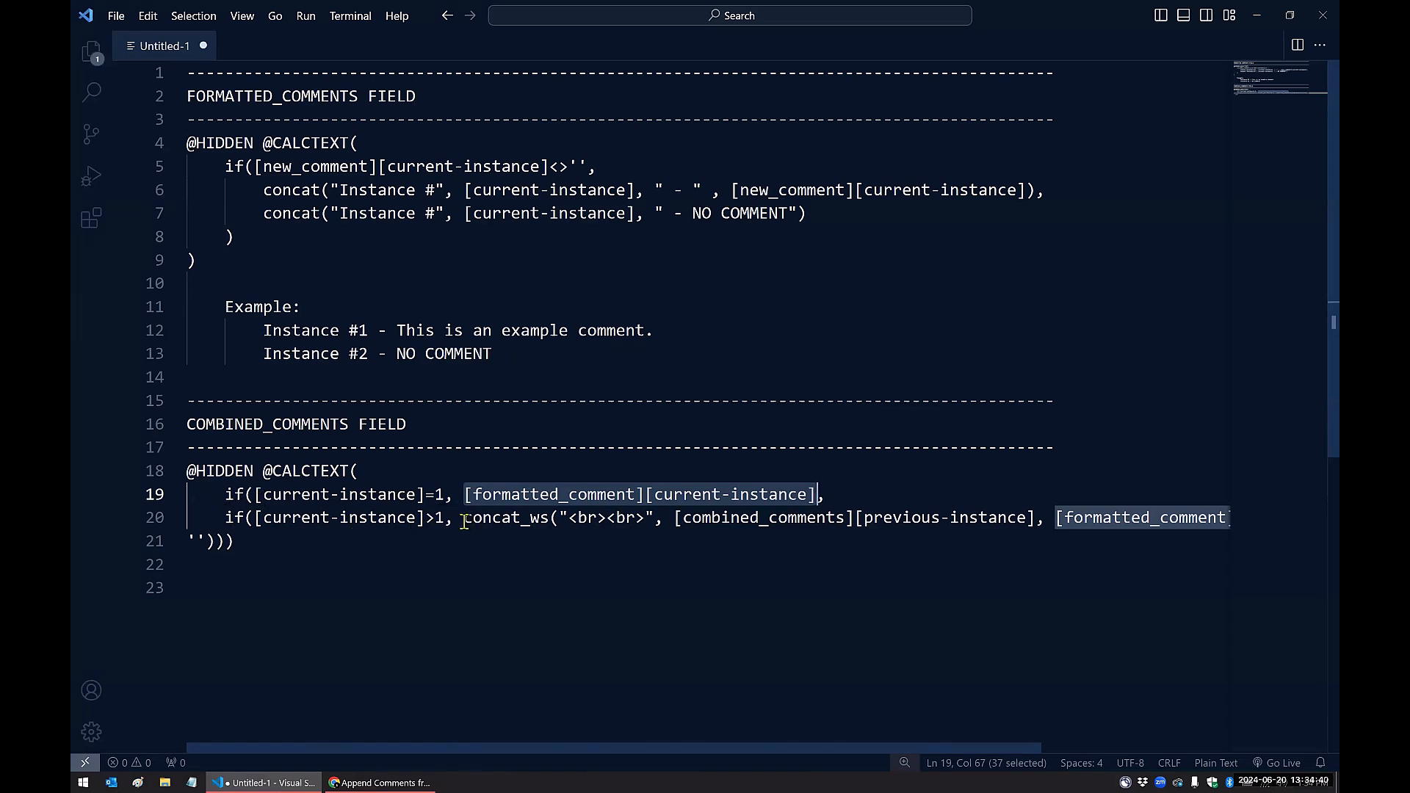
{"action": "left_click_drag", "start_coordinate": [465, 518], "coordinate": [538, 536]}
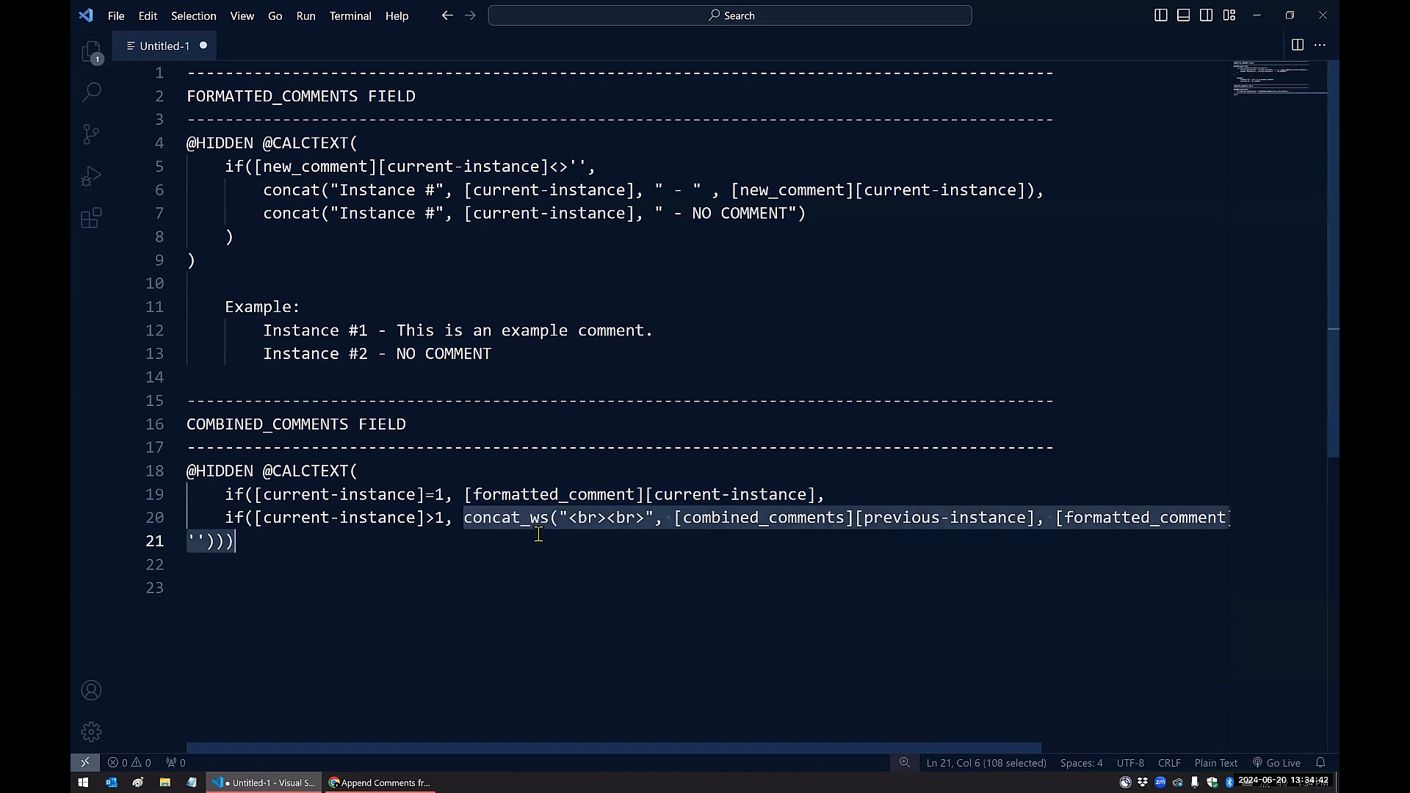
{"action": "left_click_drag", "start_coordinate": [610, 751], "coordinate": [751, 750]}
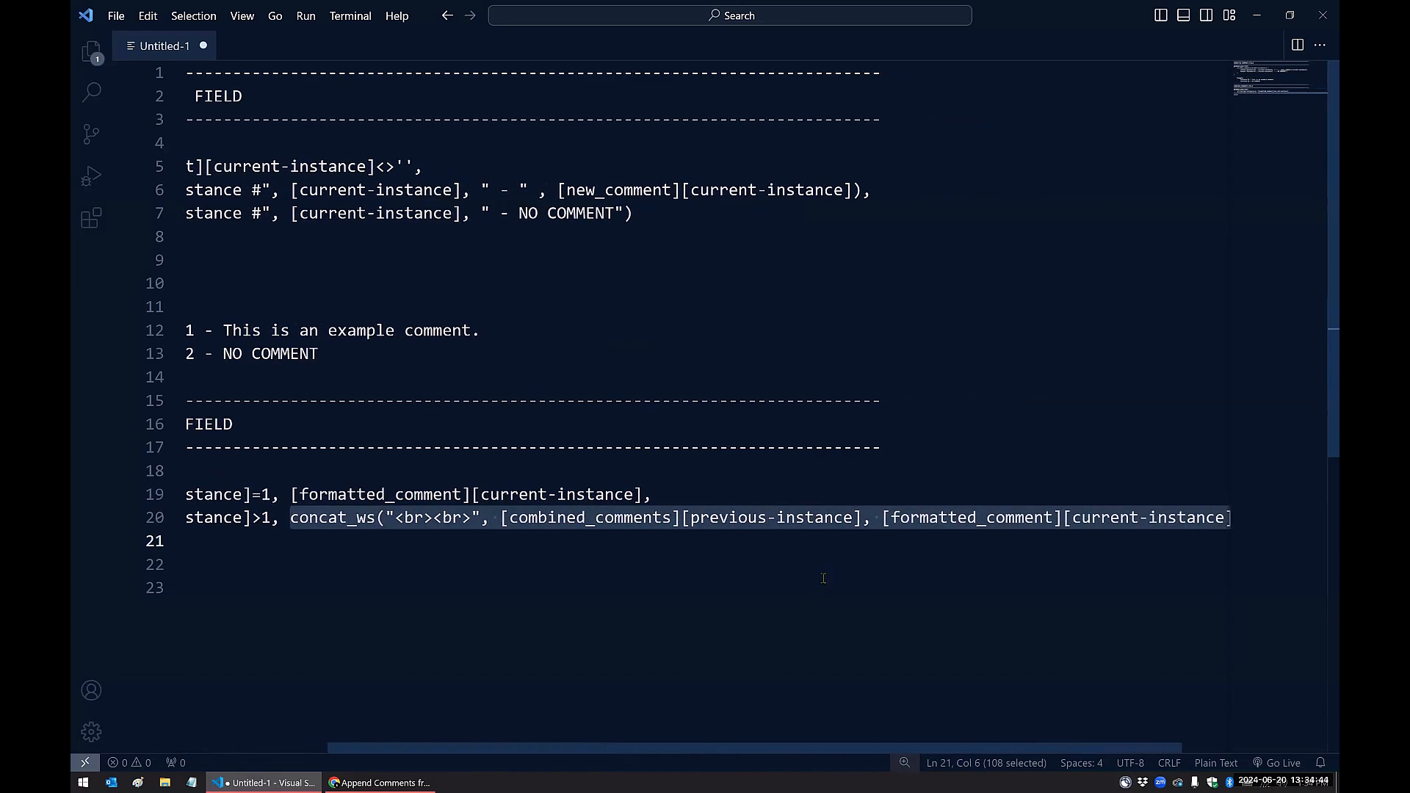
{"action": "left_click", "coordinate": [881, 518]}
{"action": "key", "text": "Return"}
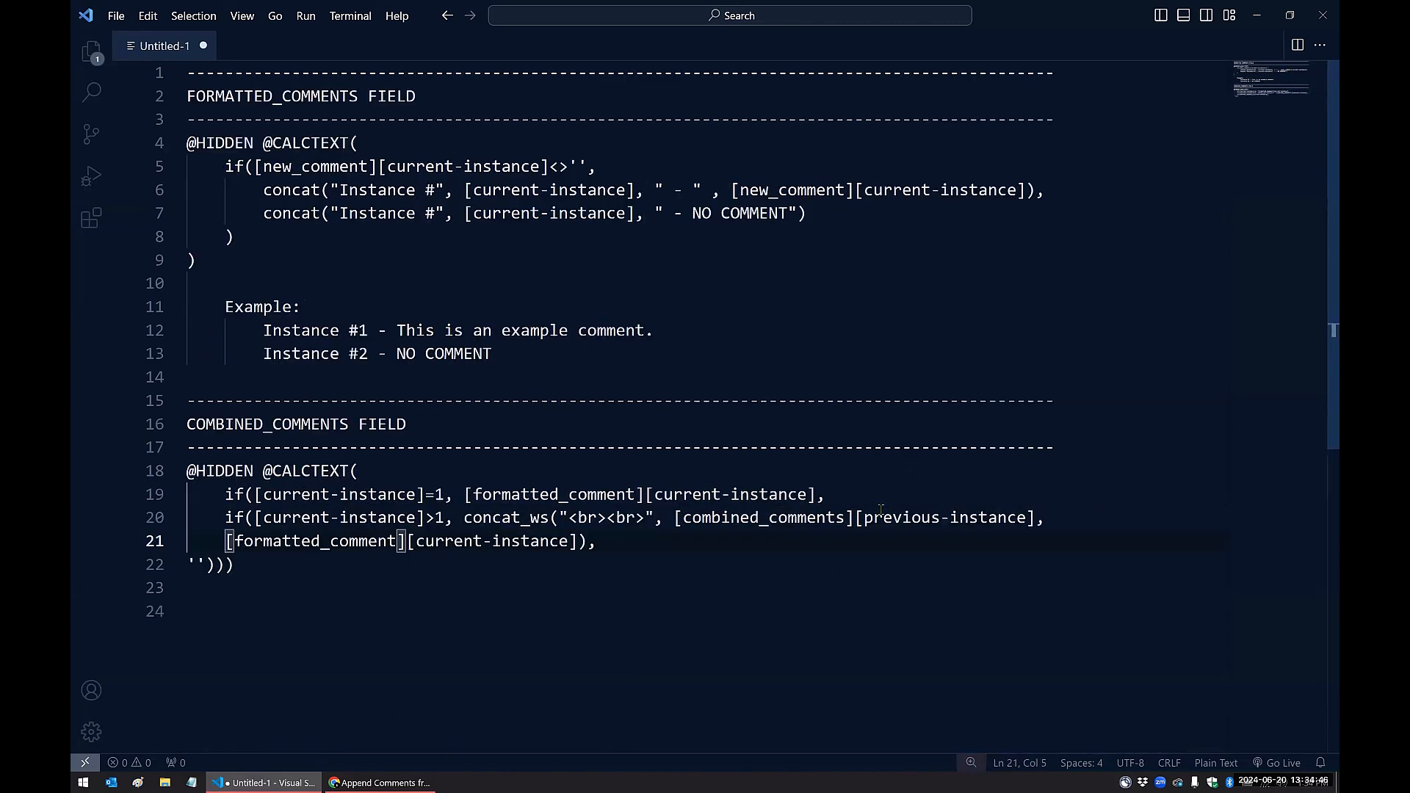
{"action": "left_click", "coordinate": [325, 584]}
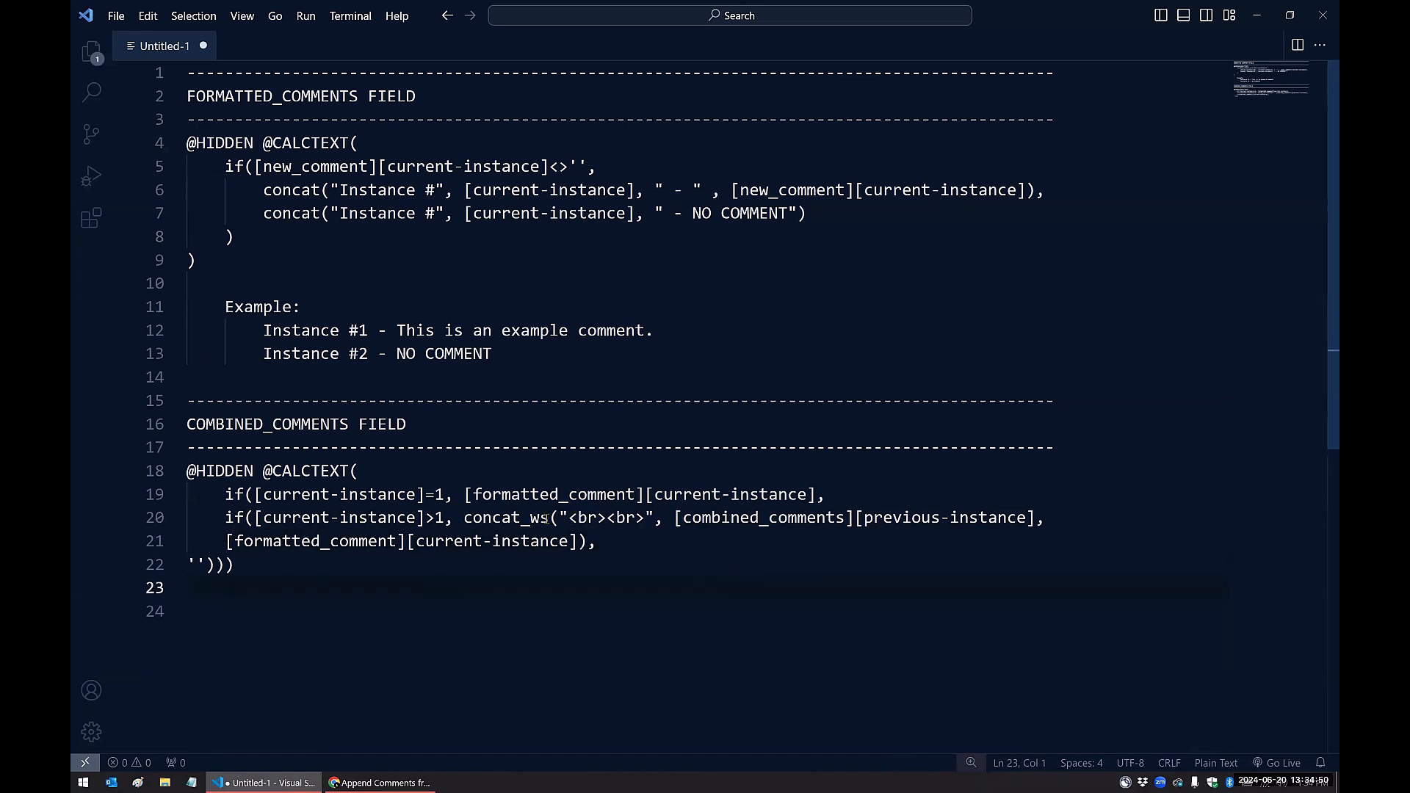
- Examine the concat_ws function and its "<br><br>" separator on line 20, comparing it with the " - " separator in line 6's concat
{"action": "left_click_drag", "start_coordinate": [466, 518], "coordinate": [550, 519]}
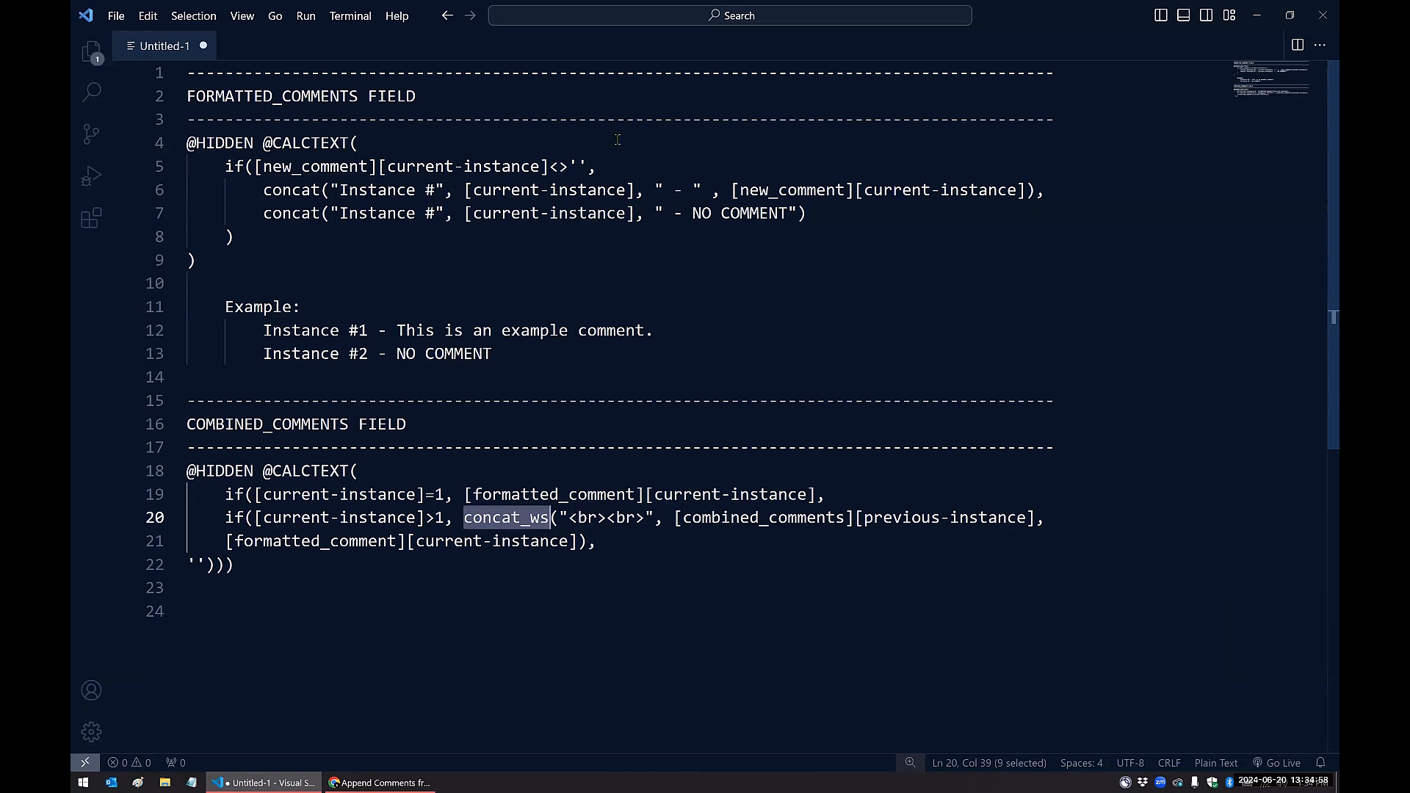
{"action": "left_click_drag", "start_coordinate": [638, 190], "coordinate": [732, 193]}
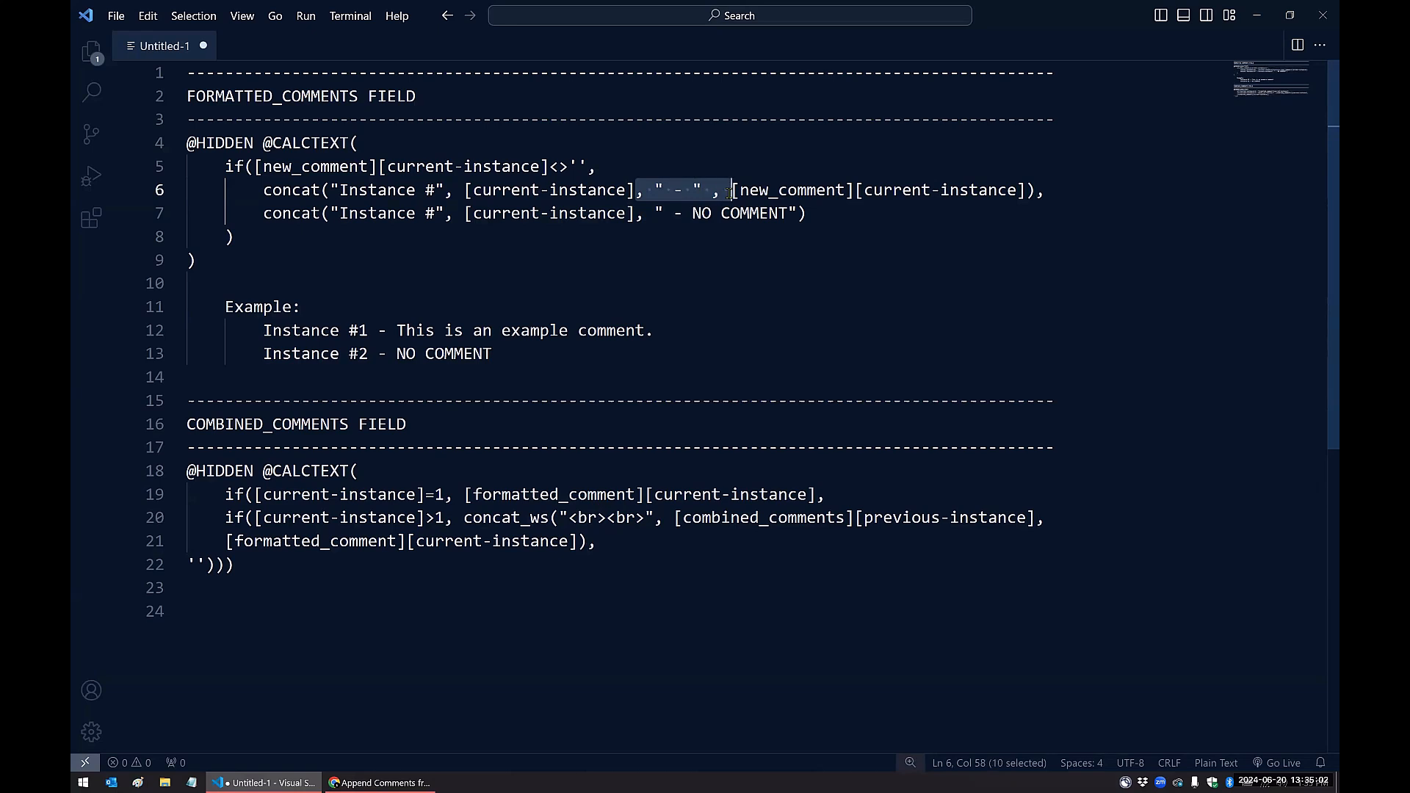
{"action": "left_click", "coordinate": [569, 447]}
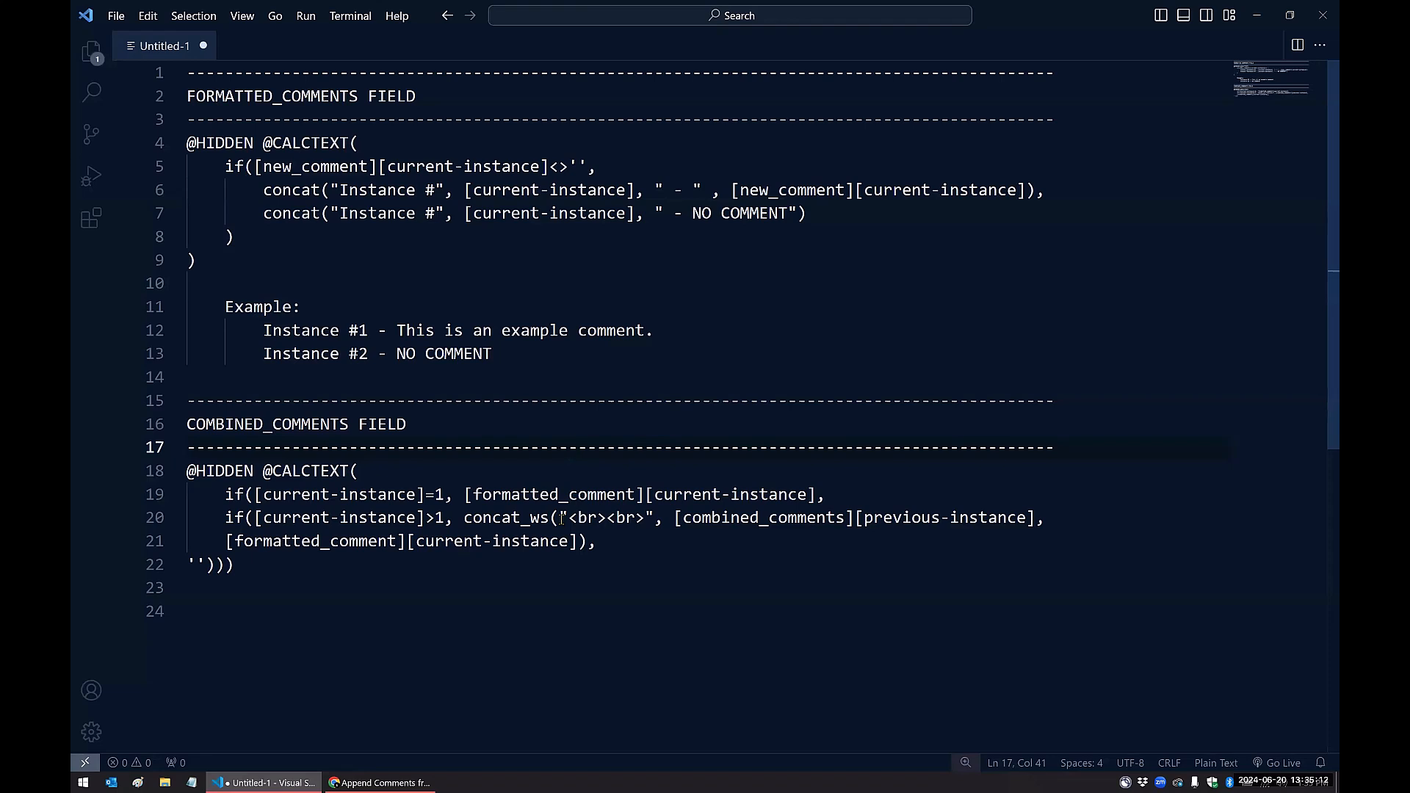
{"action": "left_click_drag", "start_coordinate": [560, 519], "coordinate": [651, 520]}
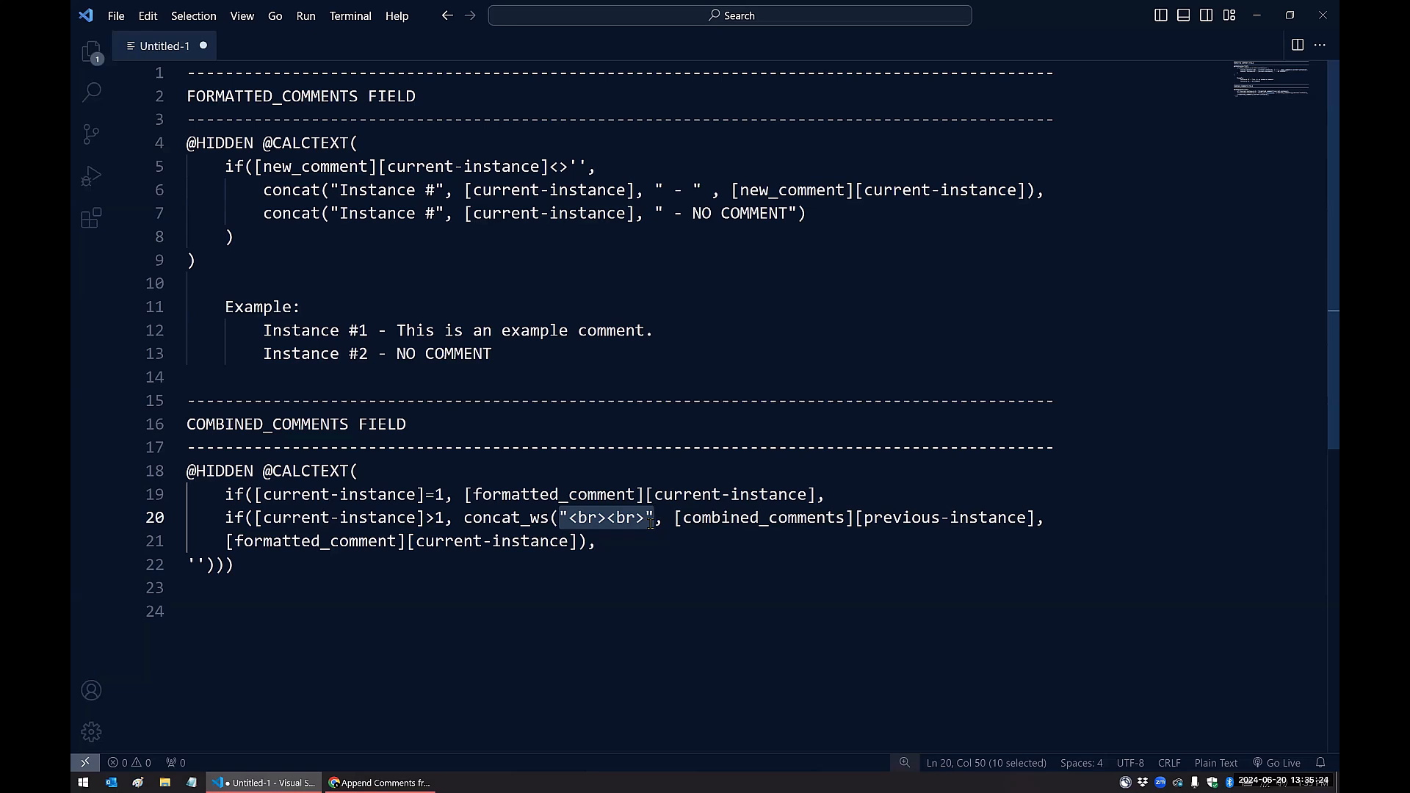
{"action": "left_click", "coordinate": [529, 541]}
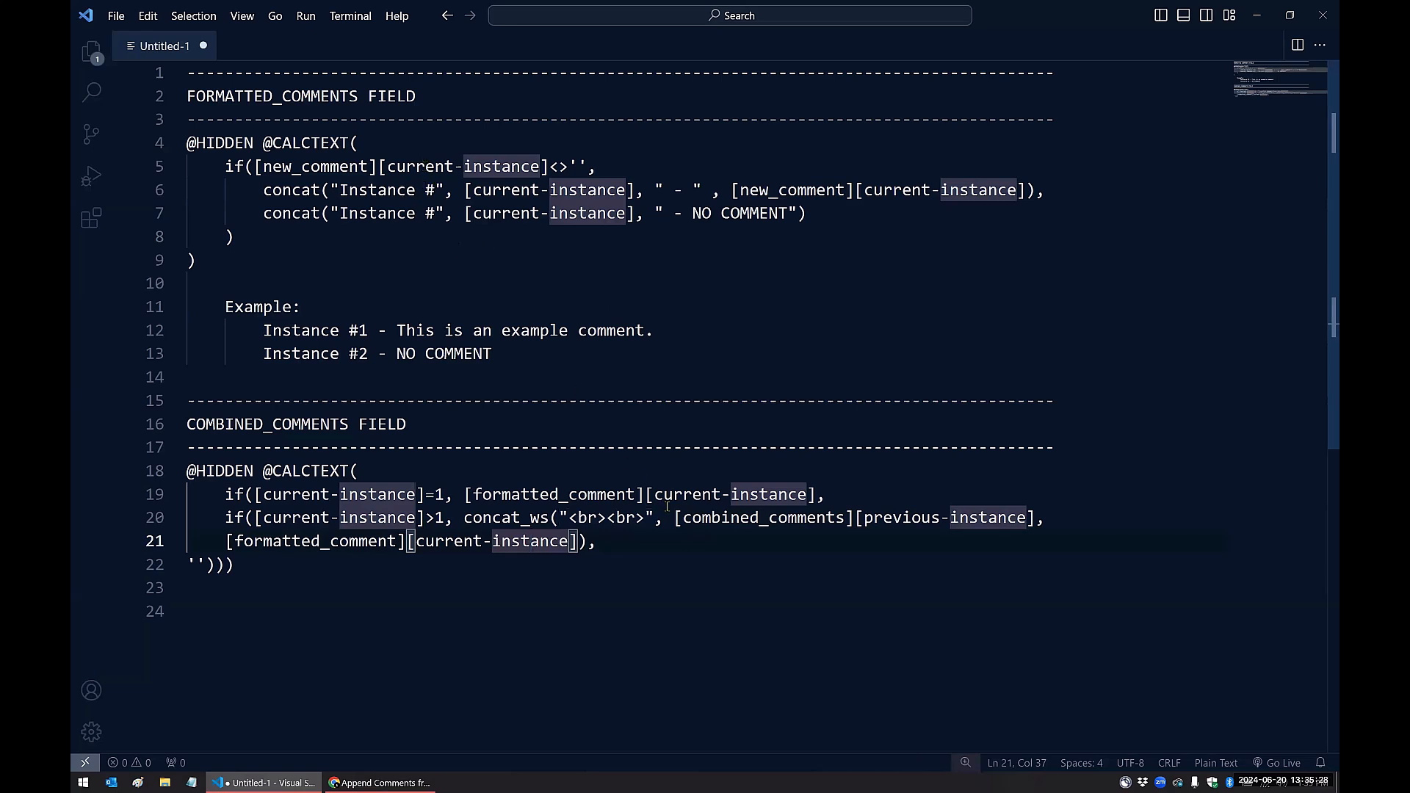
- Examine the concat_ws arguments [combined_comments][previous-instance] on line 20 and [formatted_comment][current-instance] on line 21
{"action": "left_click_drag", "start_coordinate": [674, 518], "coordinate": [1034, 524]}
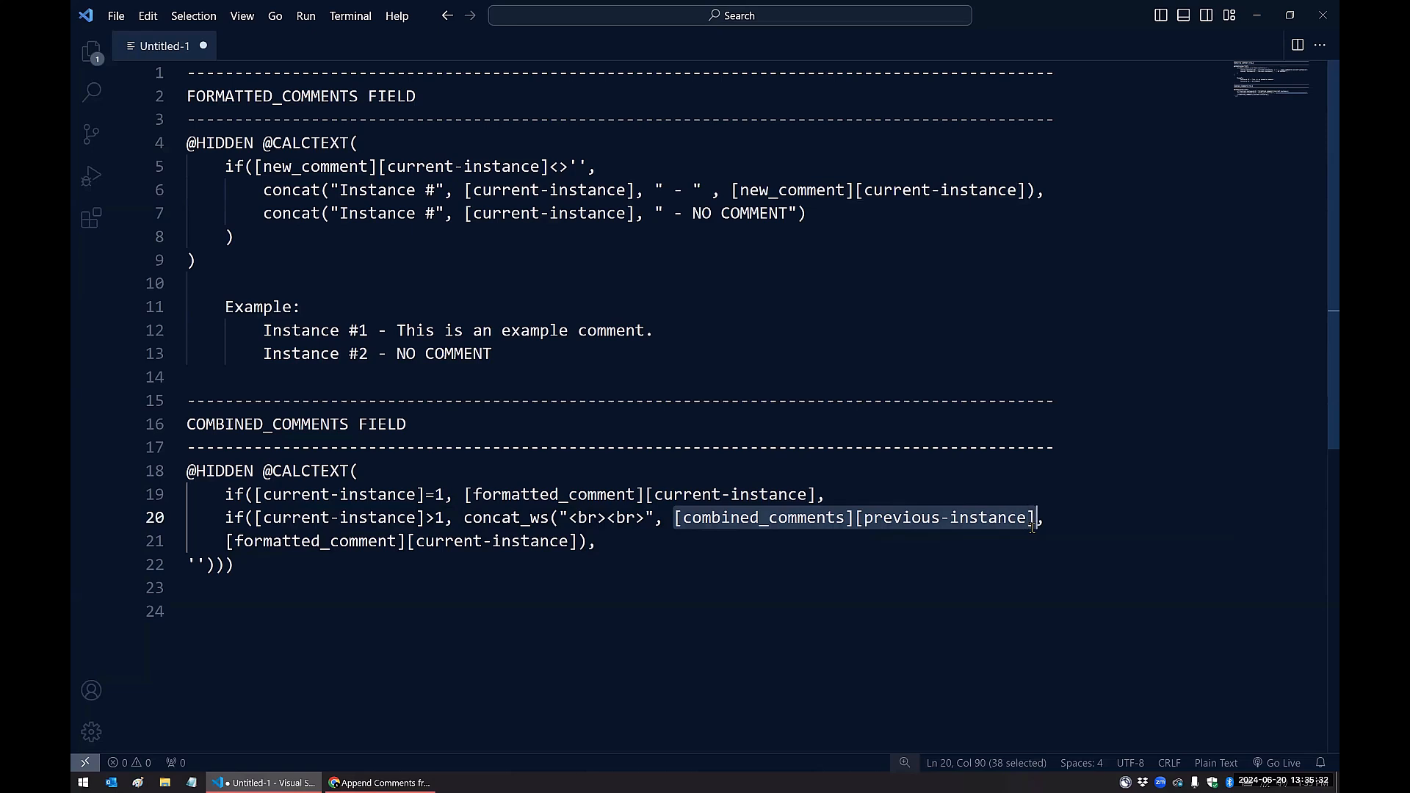
{"action": "left_click", "coordinate": [438, 541]}
{"action": "left_click_drag", "start_coordinate": [225, 541], "coordinate": [578, 545]}
{"action": "left_click", "coordinate": [771, 553]}
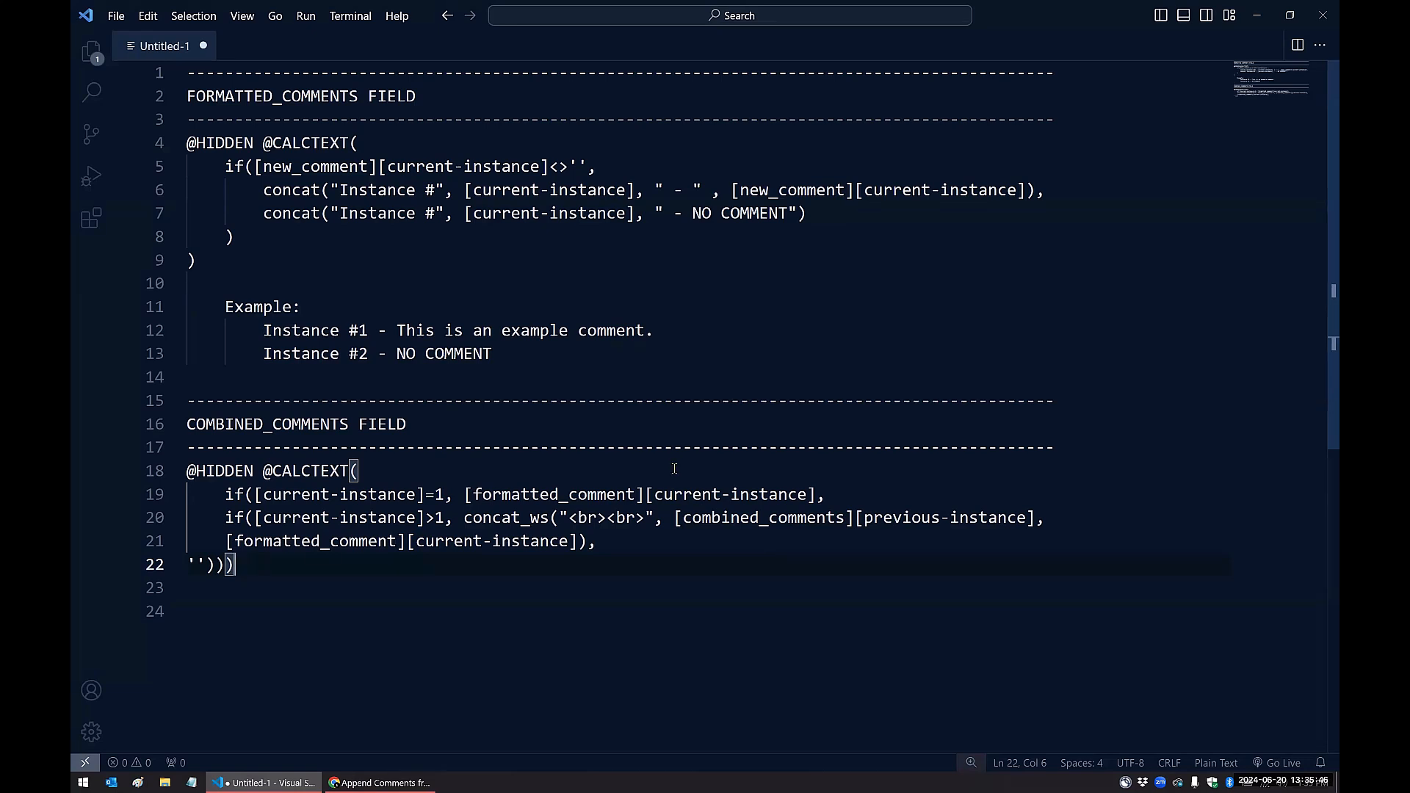
{"action": "left_click_drag", "start_coordinate": [675, 518], "coordinate": [1037, 520]}
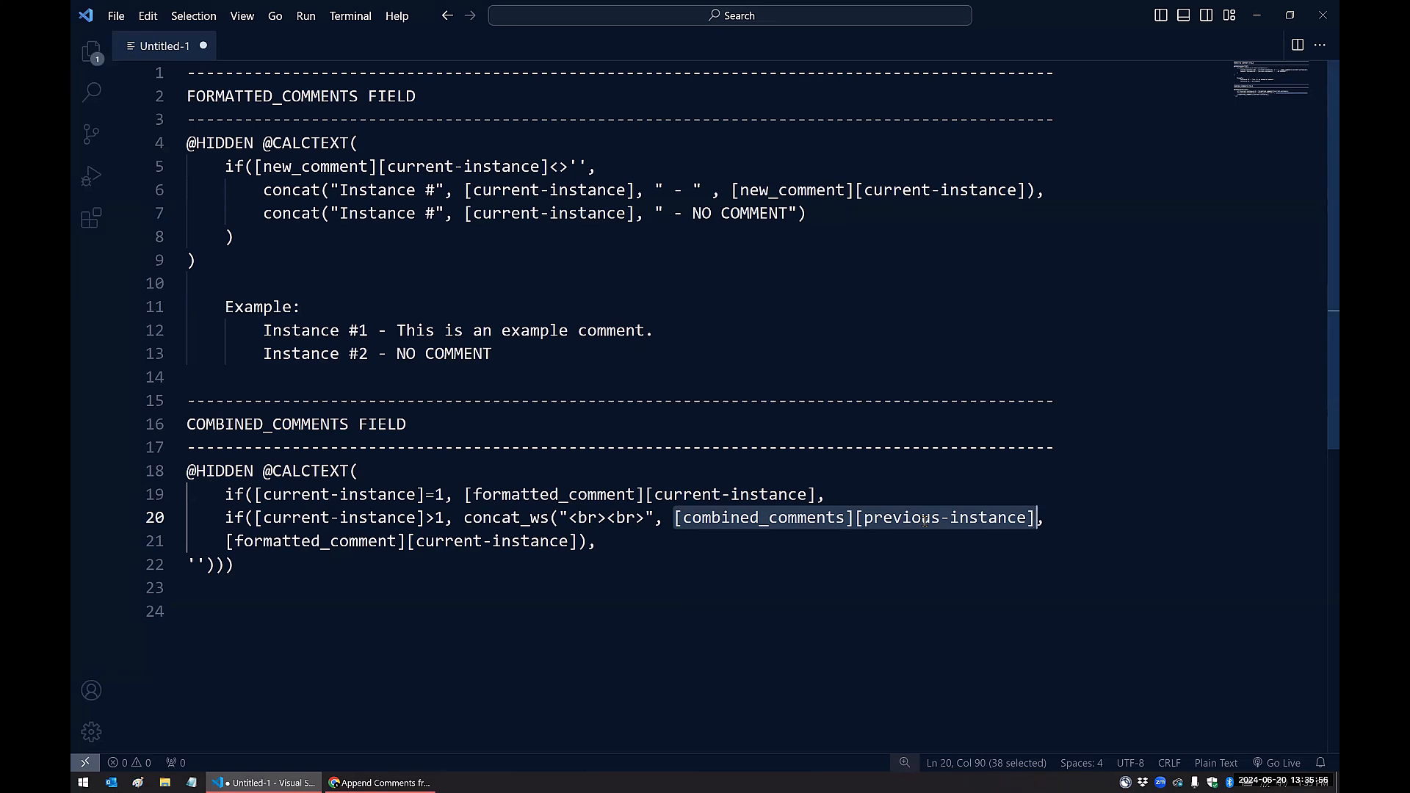
{"action": "left_click", "coordinate": [474, 541]}
{"action": "left_click_drag", "start_coordinate": [227, 541], "coordinate": [577, 542]}
- Switch to REDCap in Chrome and add a new instance of the Append Comments form for record 1
{"action": "key", "text": "alt+Tab"}
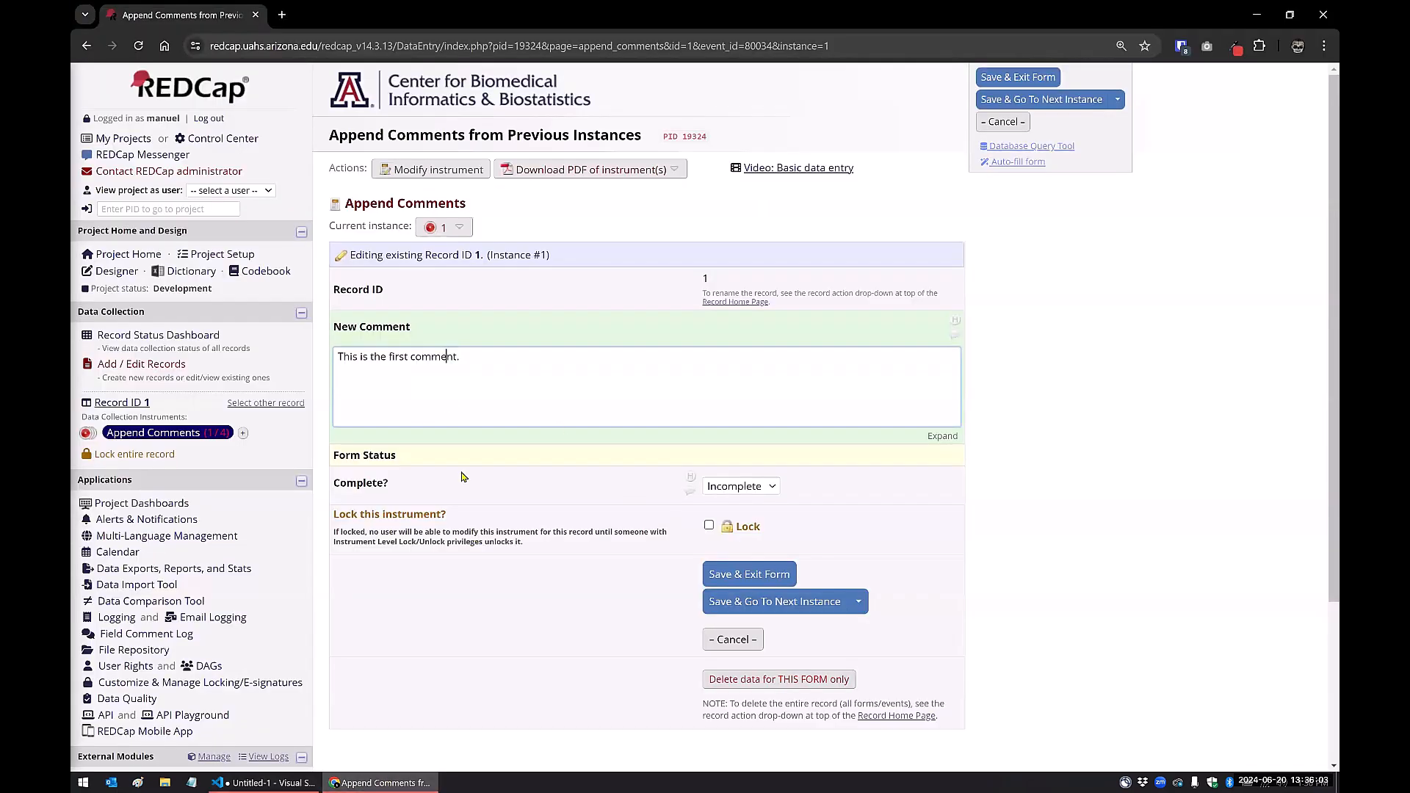
{"action": "left_click", "coordinate": [460, 228]}
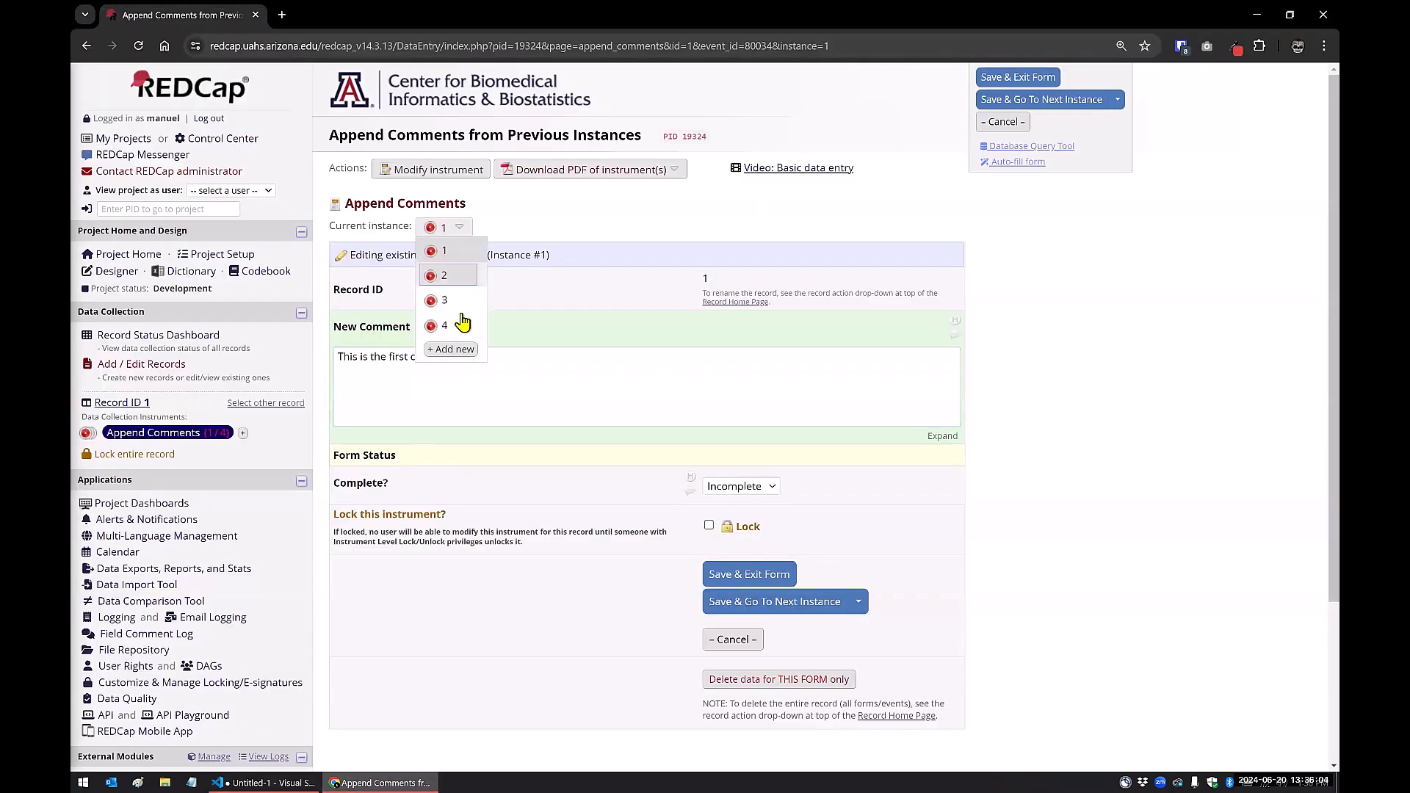
{"action": "left_click", "coordinate": [462, 351]}
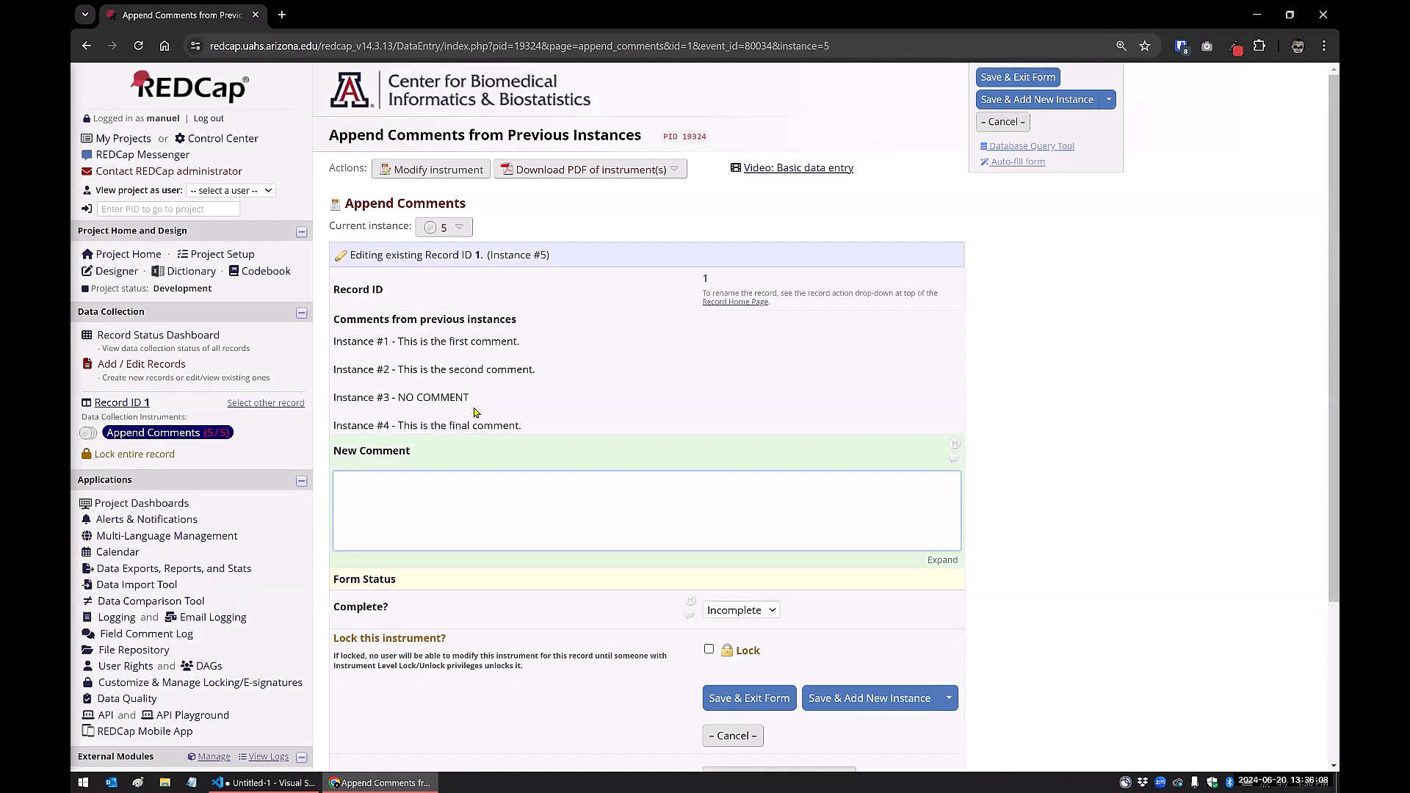
- Enter "This is another comment." as the New Comment of instance 5 and save the form while staying on it
{"action": "left_click_drag", "start_coordinate": [527, 429], "coordinate": [329, 341]}
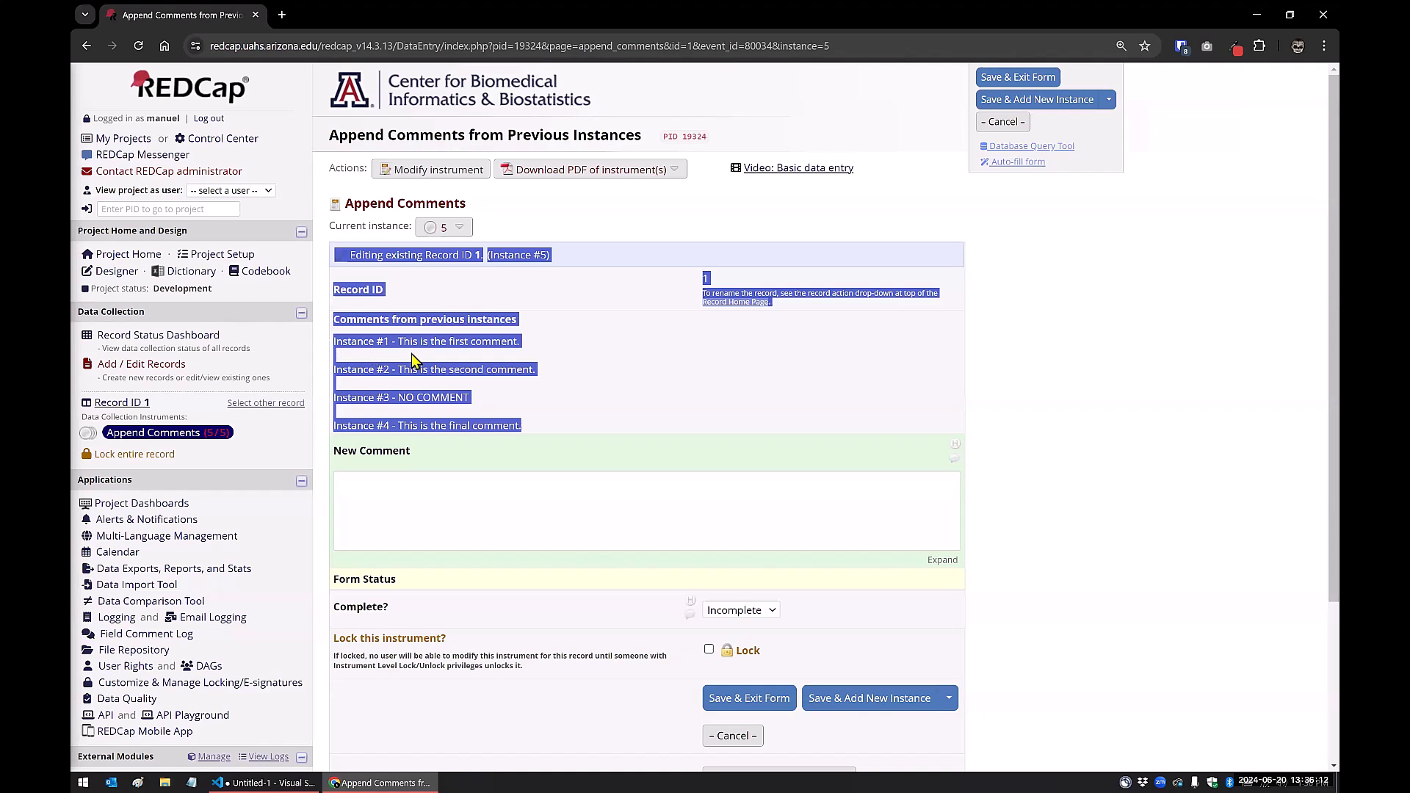
{"action": "left_click", "coordinate": [426, 481]}
{"action": "type", "text": "This "}
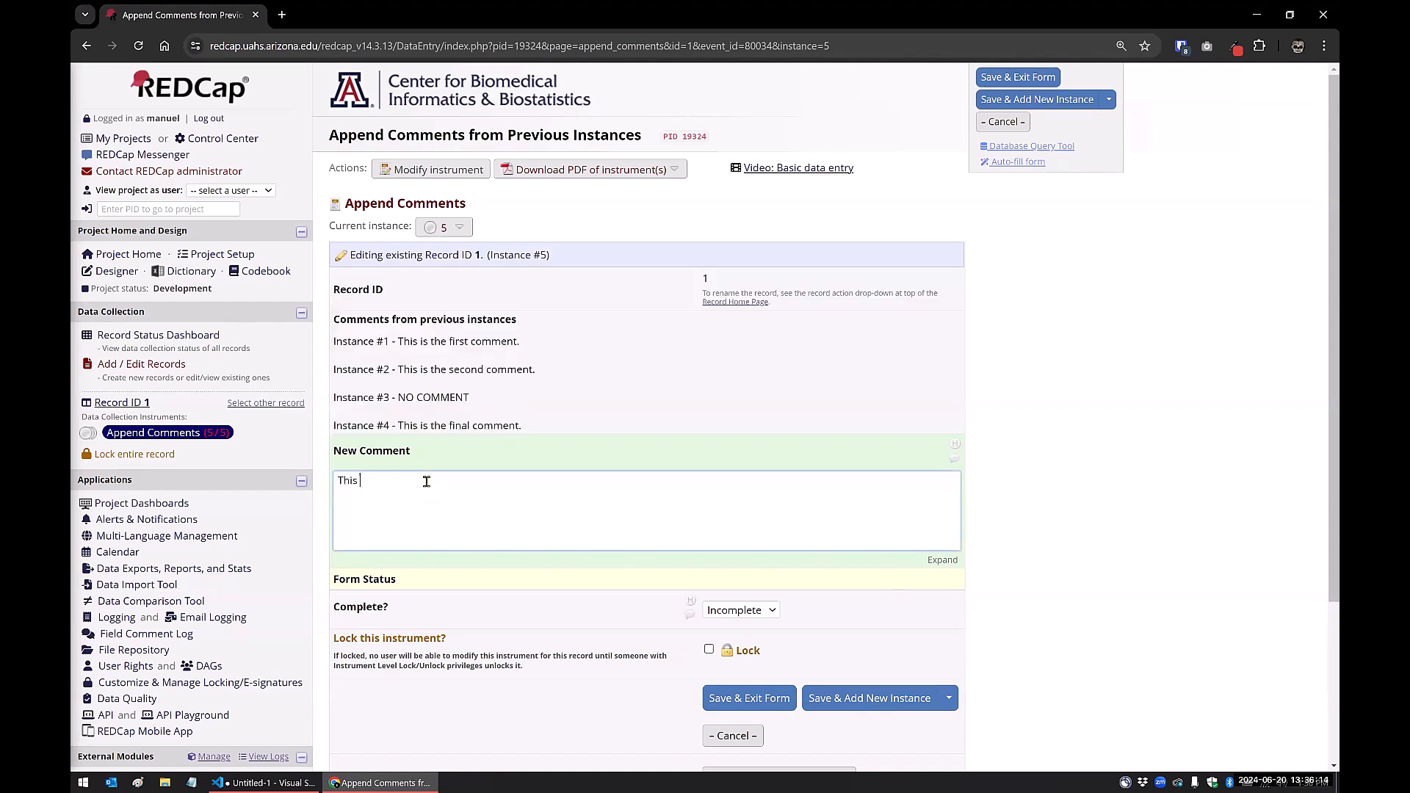
{"action": "type", "text": "is another comment."}
{"action": "key", "text": "Tab"}
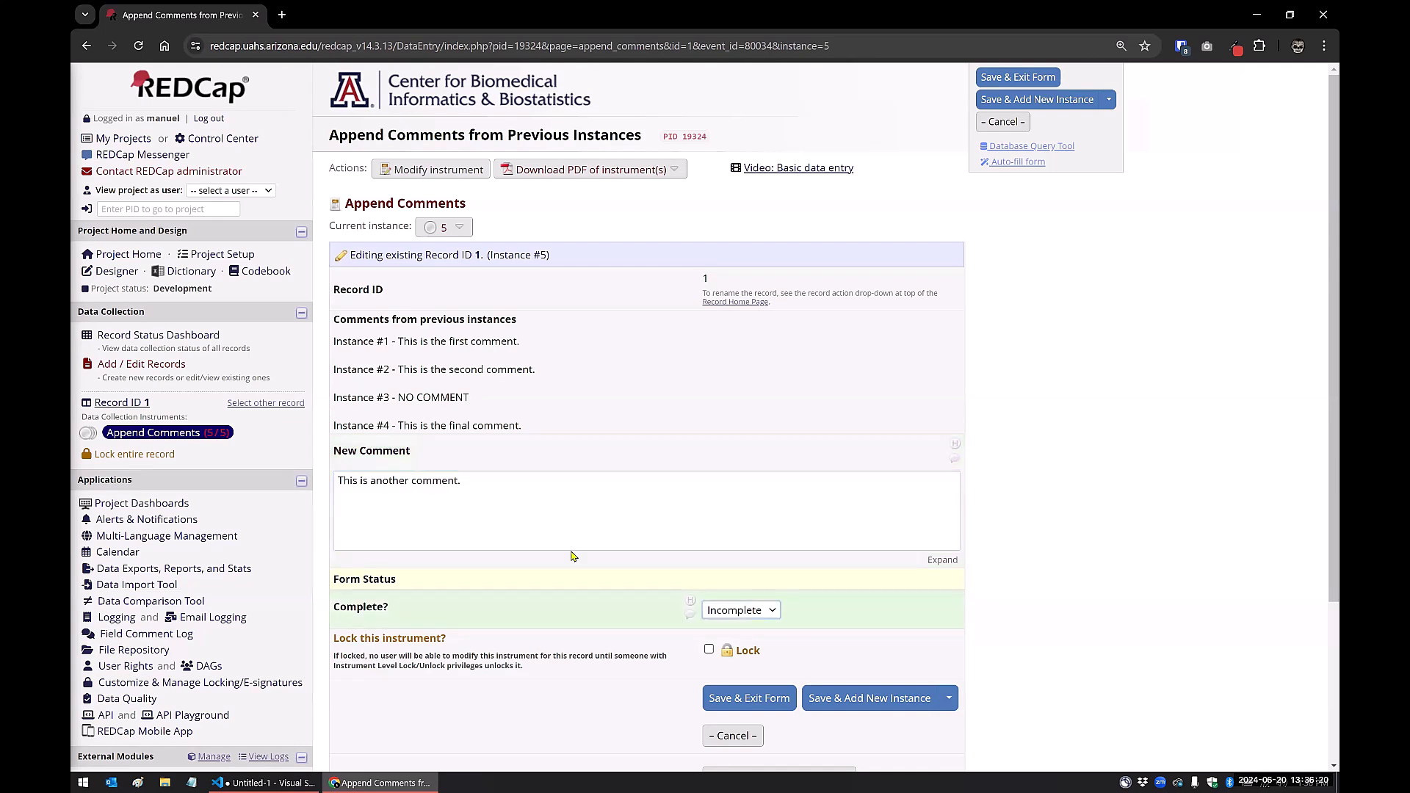
{"action": "left_click", "coordinate": [465, 484]}
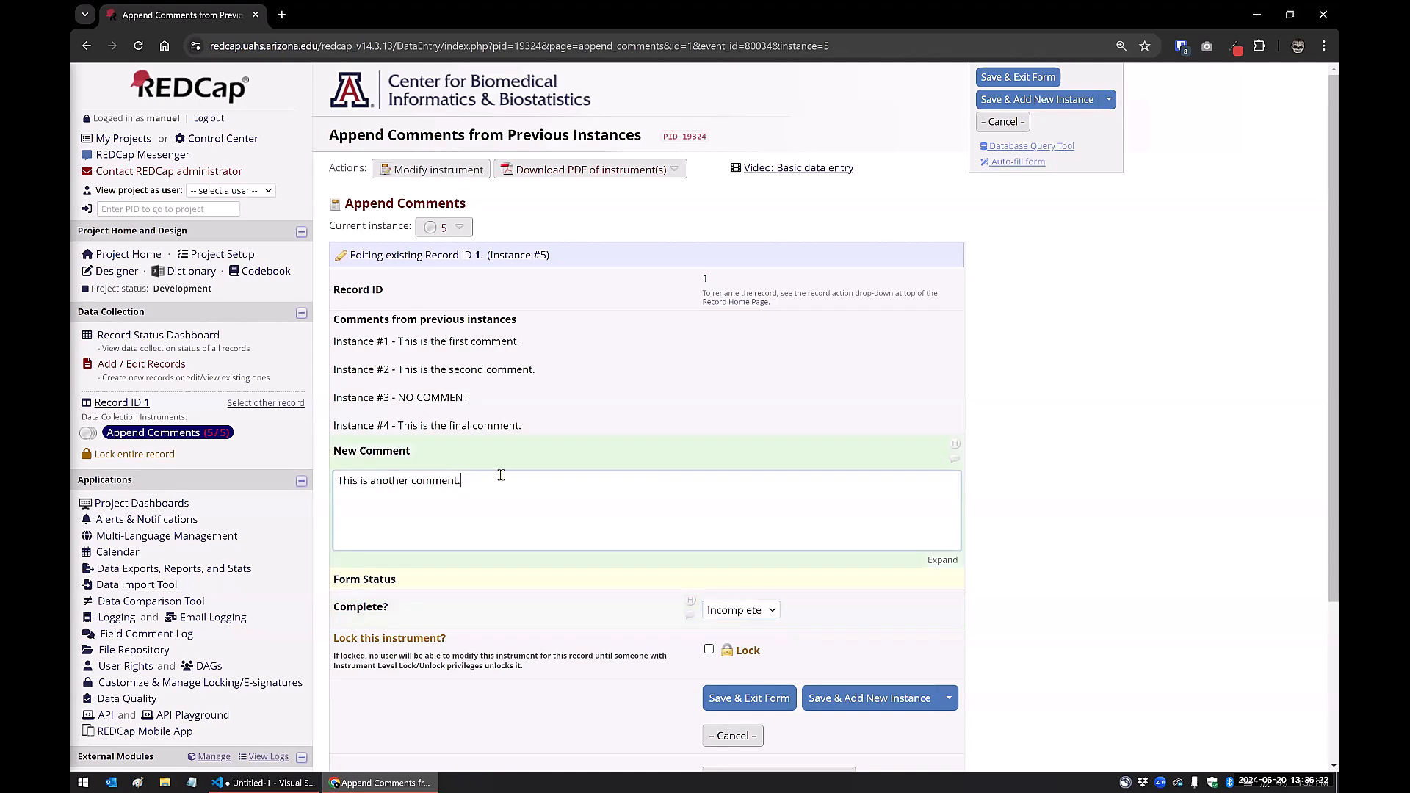
{"action": "key", "text": "Tab"}
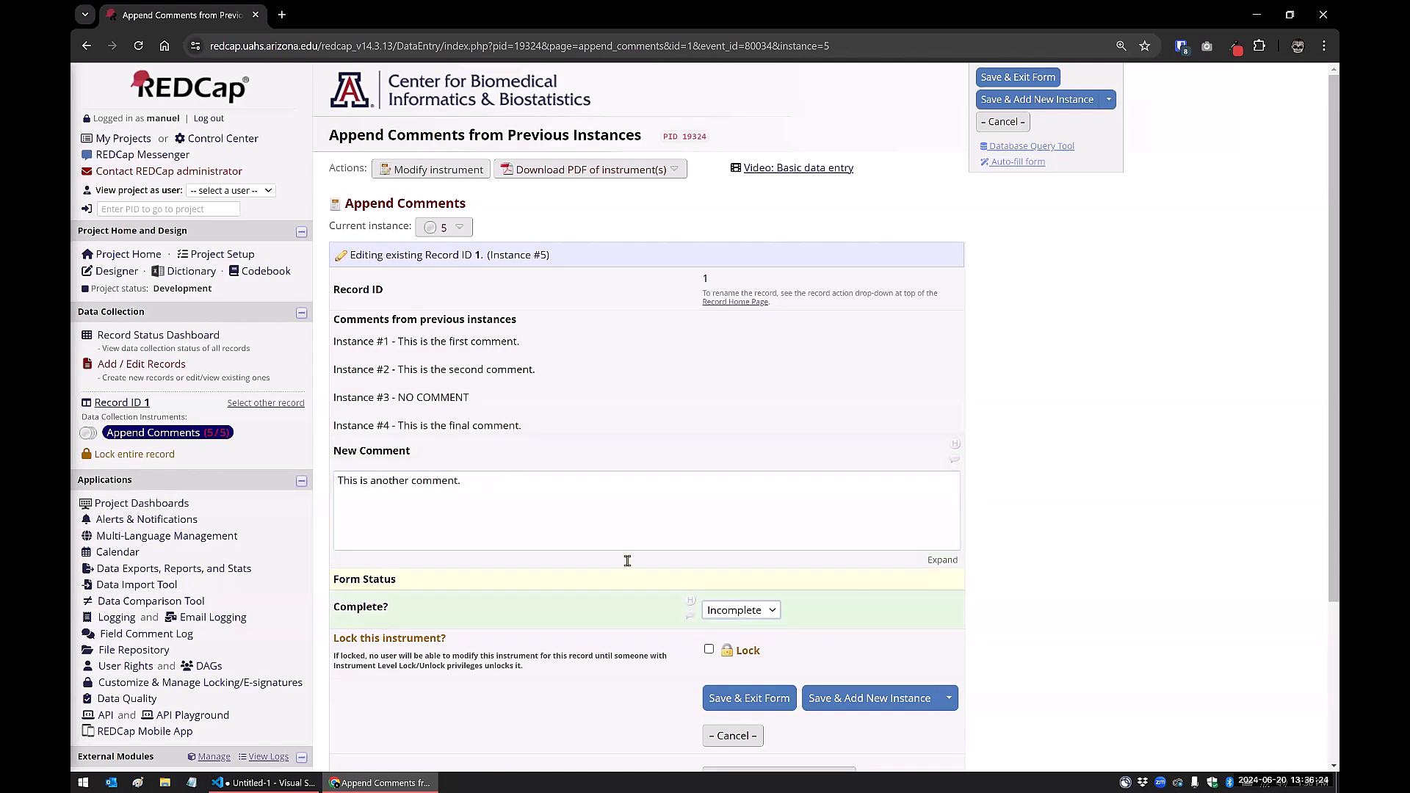
{"action": "left_click", "coordinate": [949, 698]}
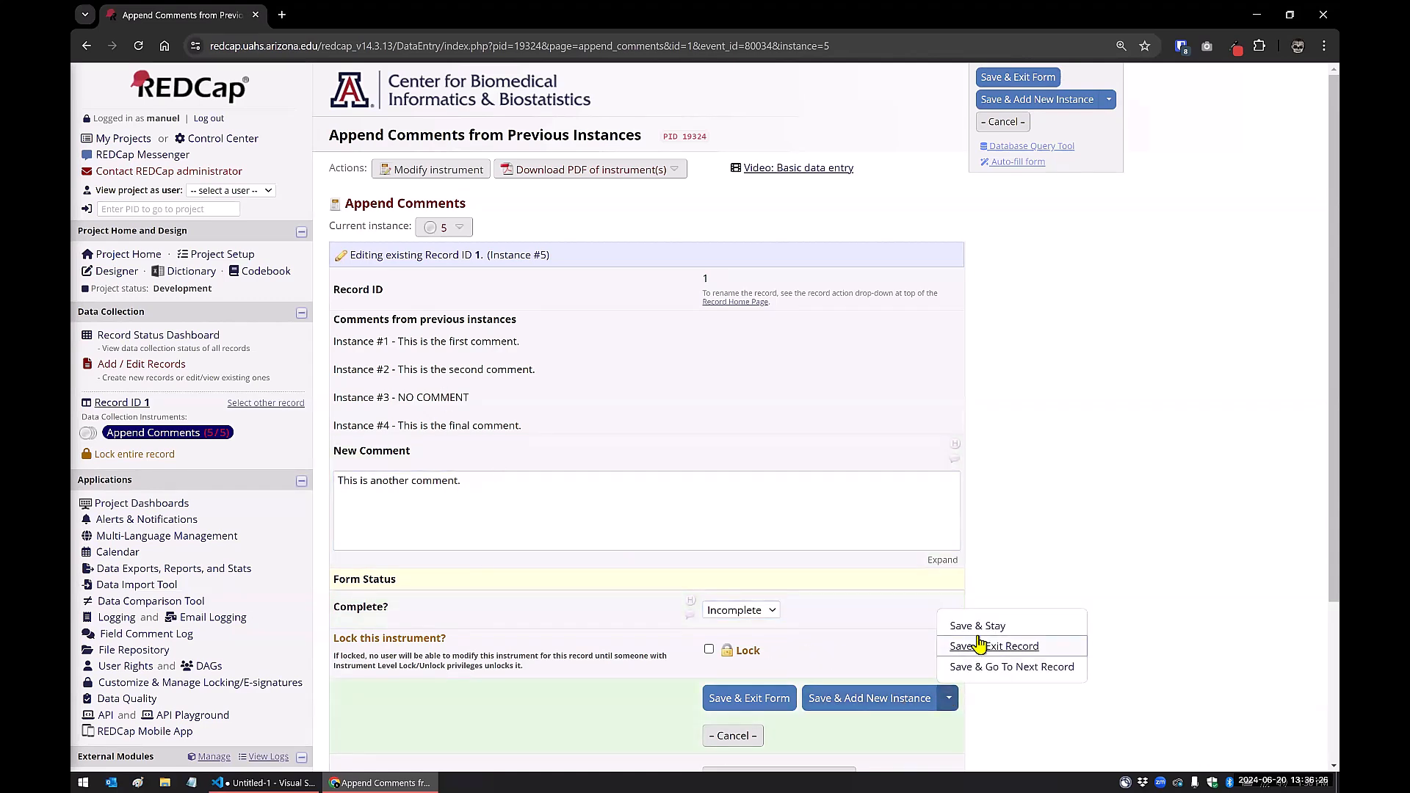
{"action": "left_click", "coordinate": [980, 628]}
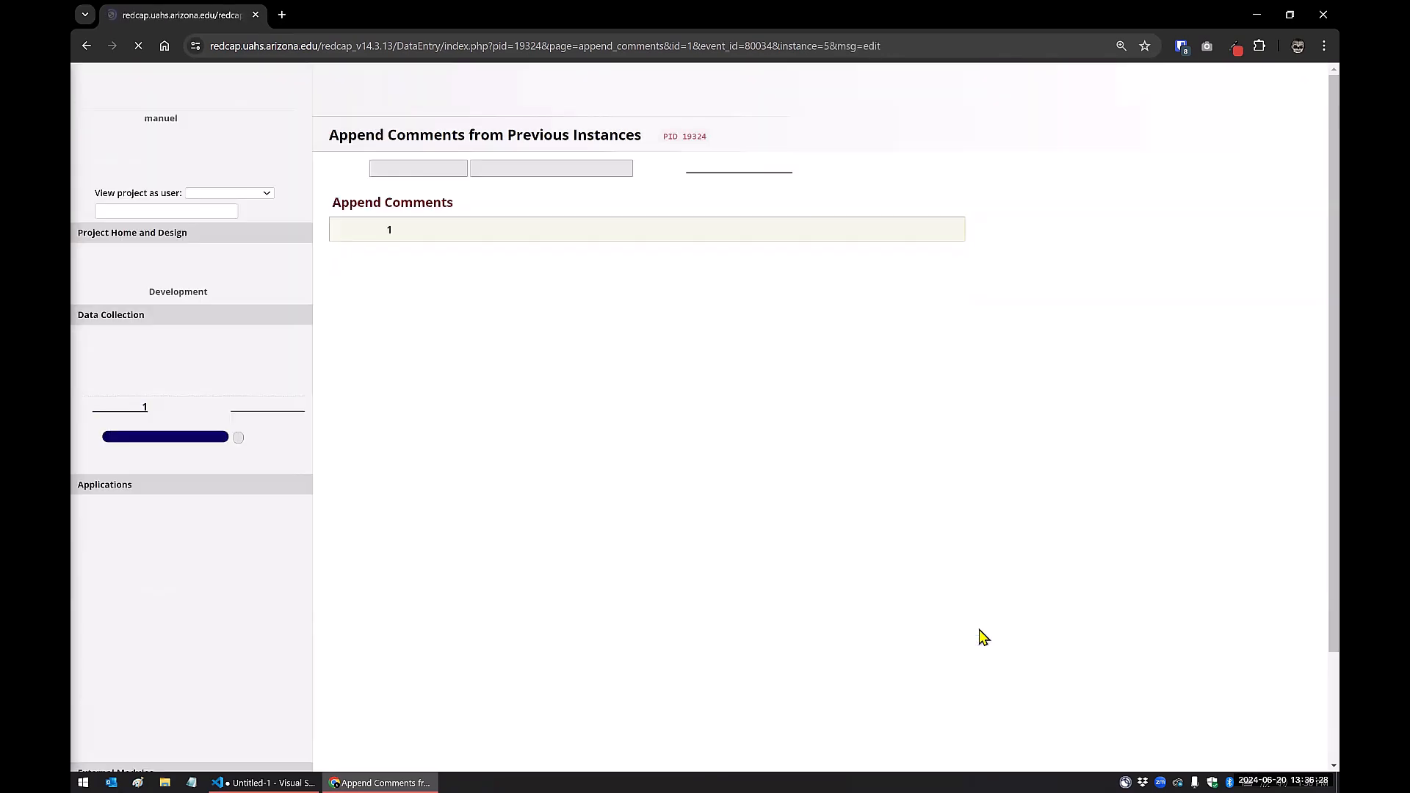
- Save instance 5 and add a new instance of the form, placing the cursor in its empty New Comment field
{"action": "left_click", "coordinate": [886, 735]}
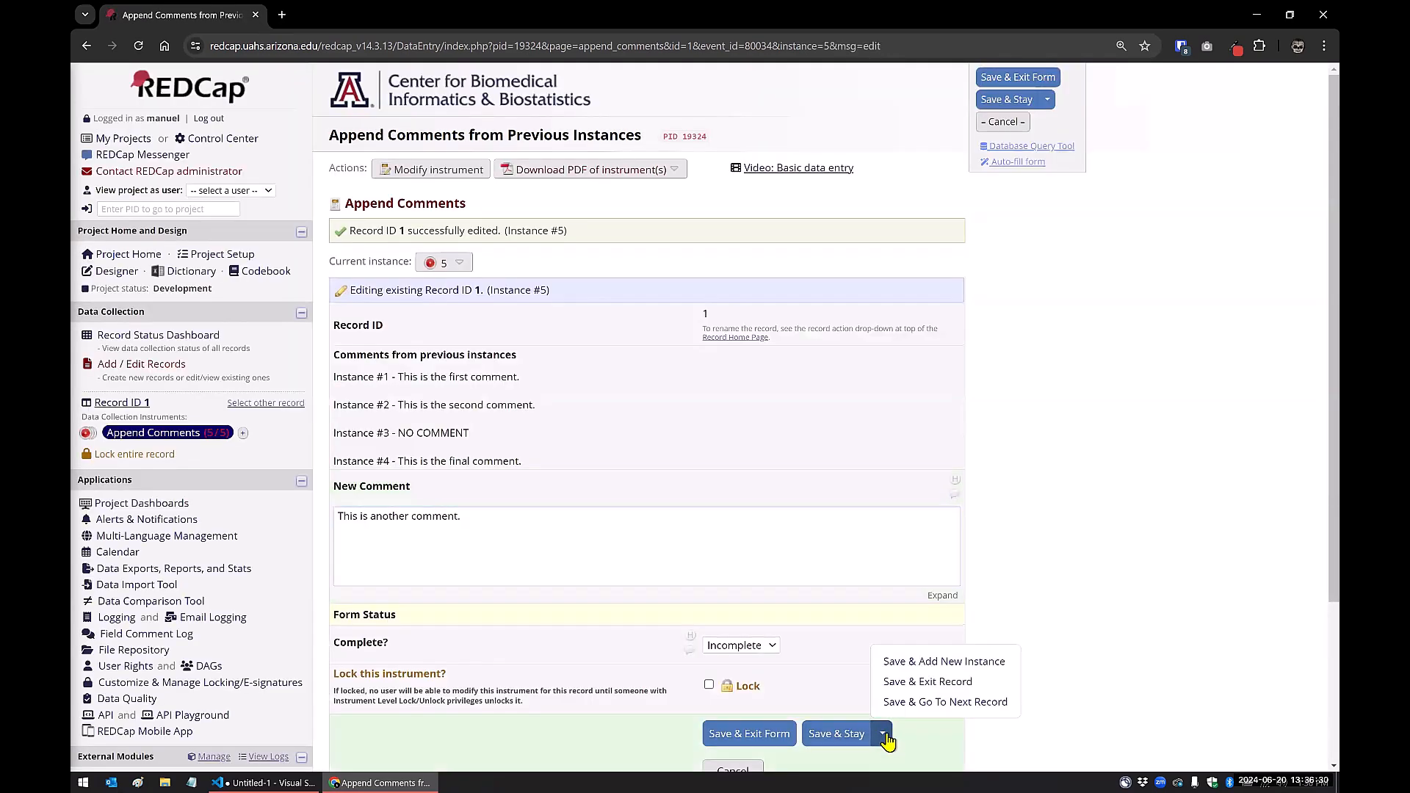
{"action": "left_click", "coordinate": [953, 663]}
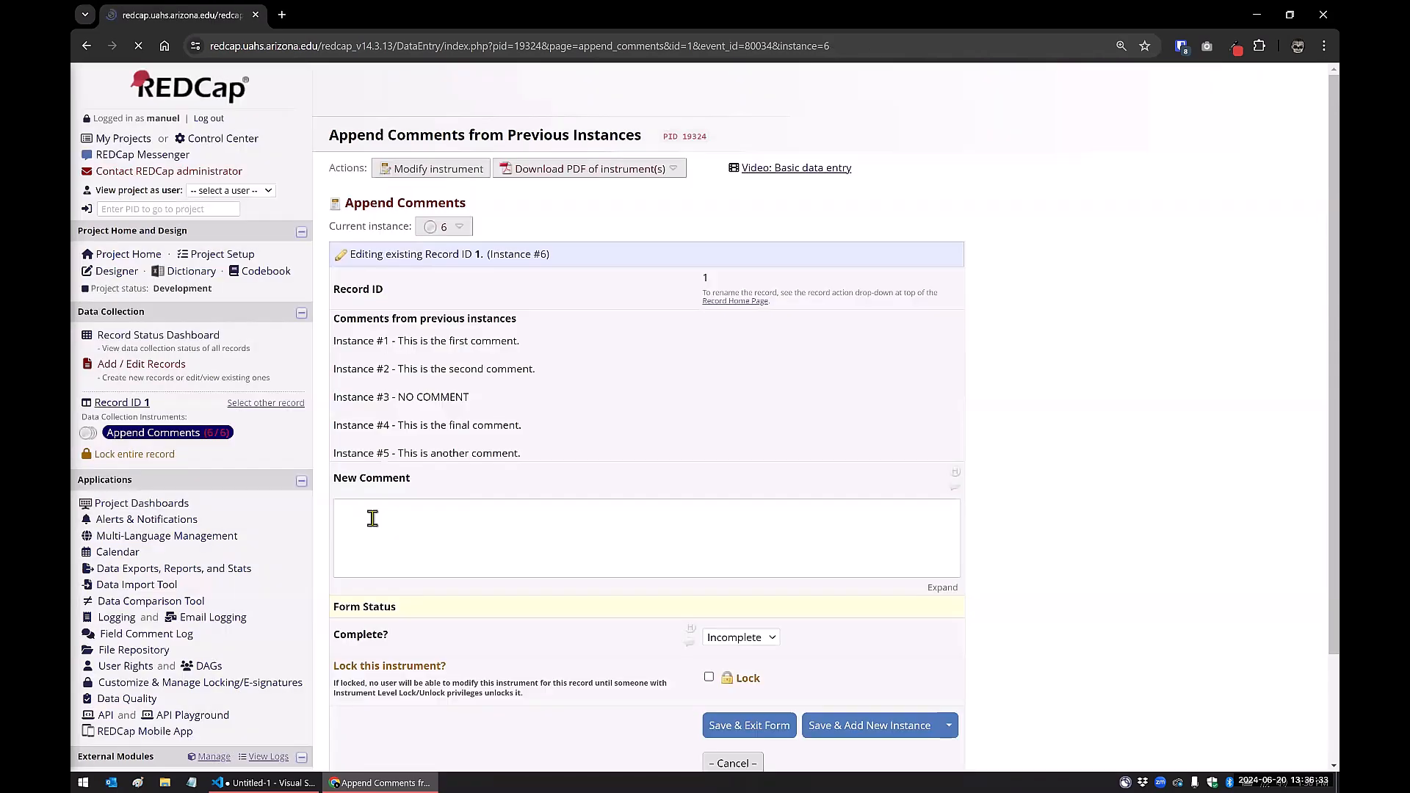
{"action": "left_click", "coordinate": [373, 514]}
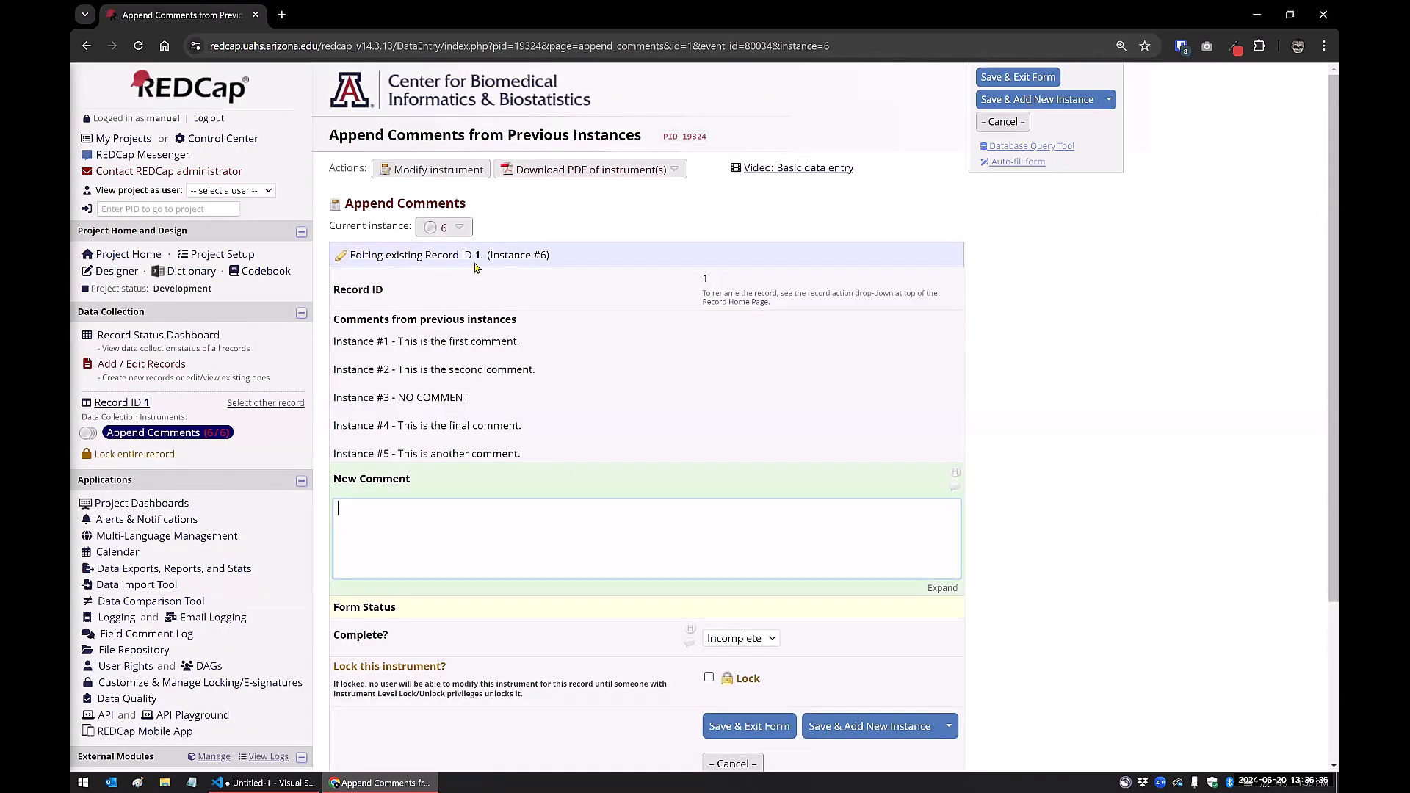
- Return to instance 5 and compare its New Comment text with the last entry under Comments from previous instances
{"action": "left_click", "coordinate": [457, 229]}
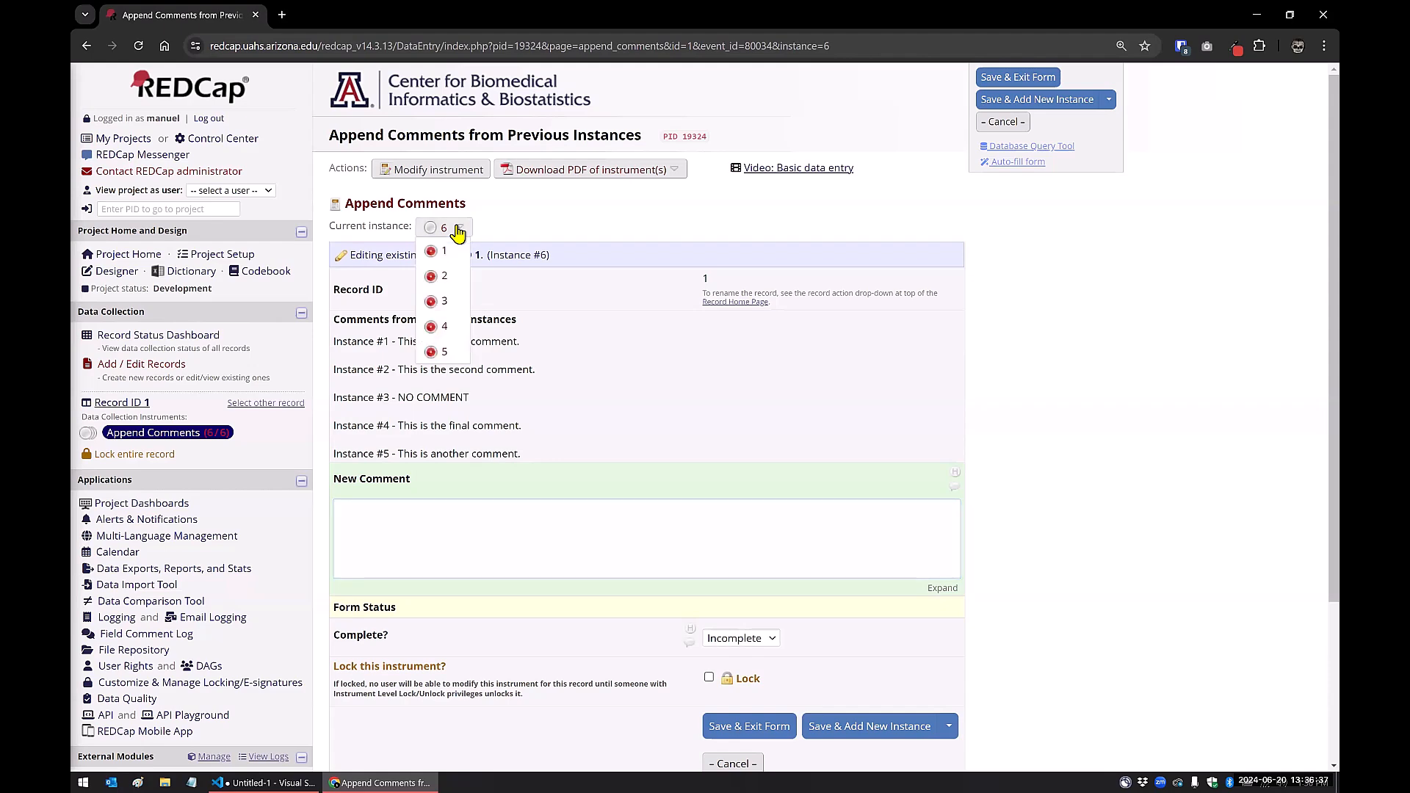
{"action": "left_click", "coordinate": [444, 352]}
{"action": "left_click", "coordinate": [745, 479]}
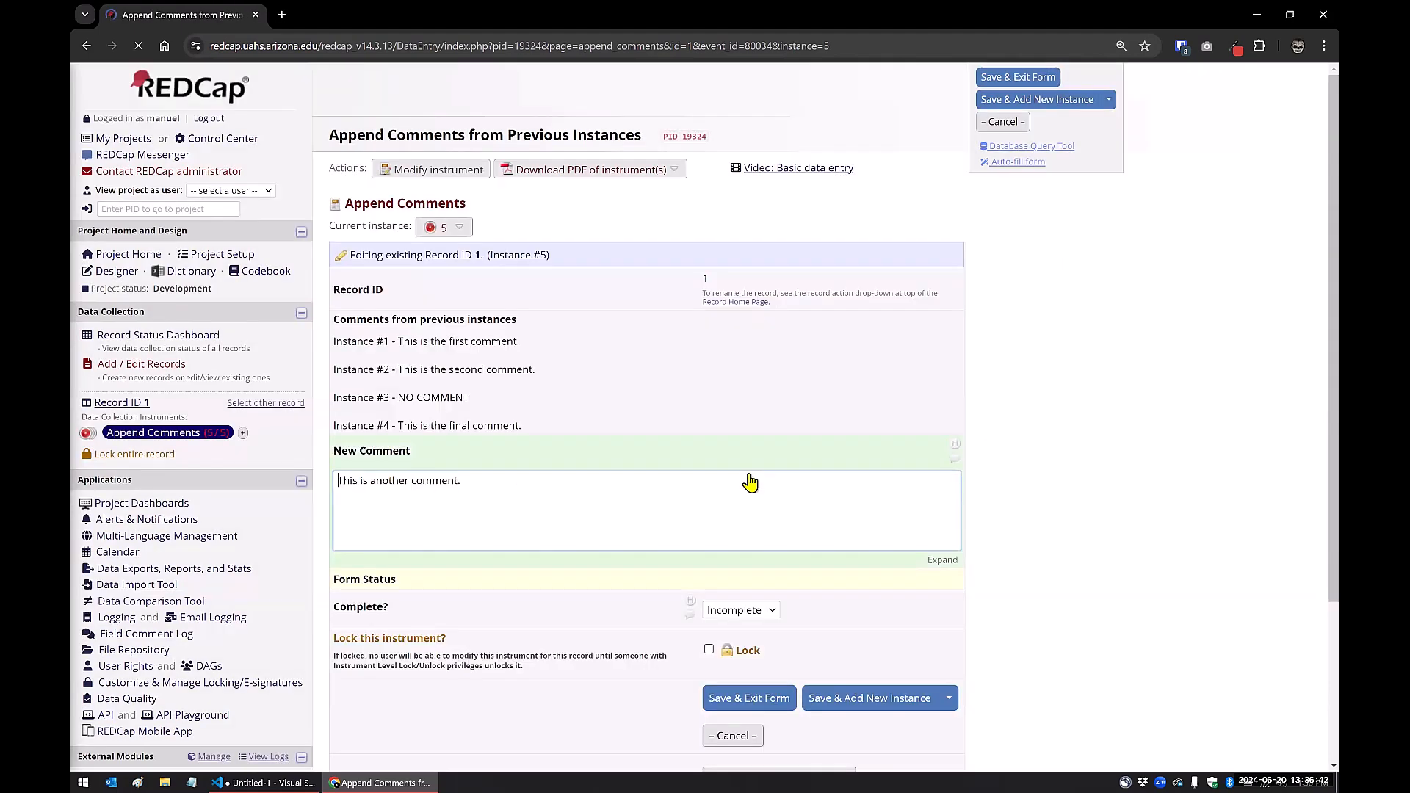
{"action": "left_click_drag", "start_coordinate": [500, 481], "coordinate": [324, 482]}
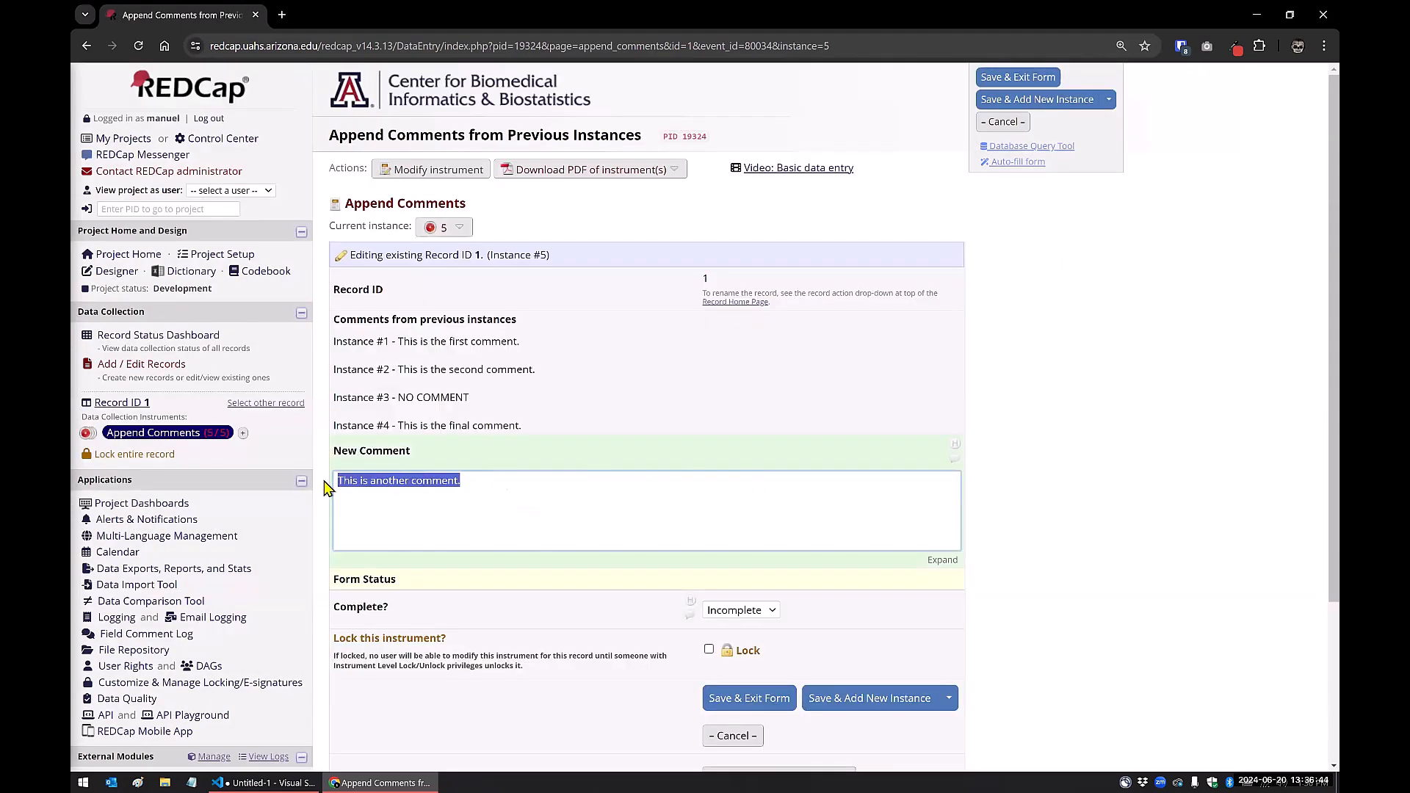
{"action": "left_click", "coordinate": [457, 488]}
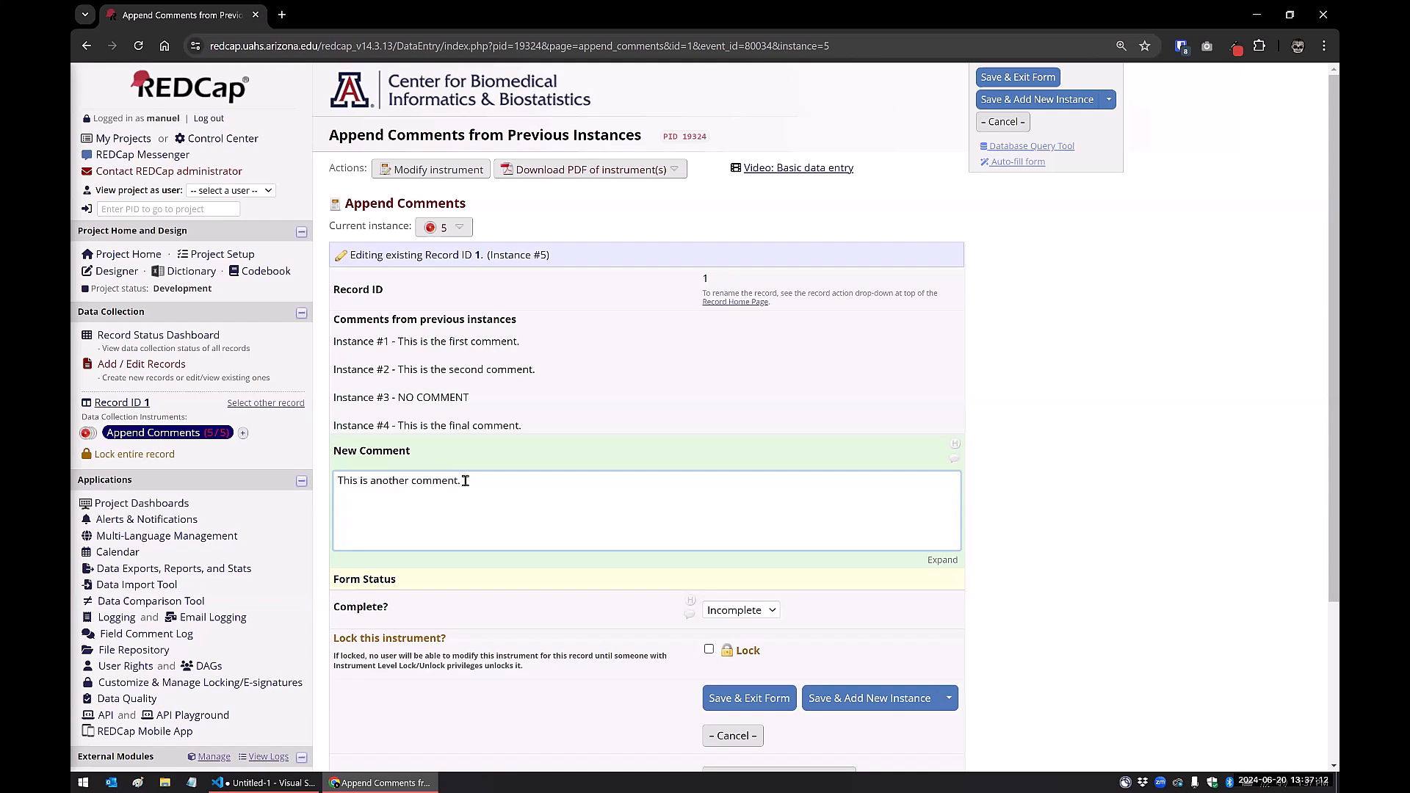
{"action": "left_click_drag", "start_coordinate": [335, 426], "coordinate": [536, 430]}
{"action": "left_click", "coordinate": [479, 486]}
- Open the Append Comments instrument in the Online Designer and review its fields, from previous_text to combined_comments
{"action": "left_click", "coordinate": [124, 280]}
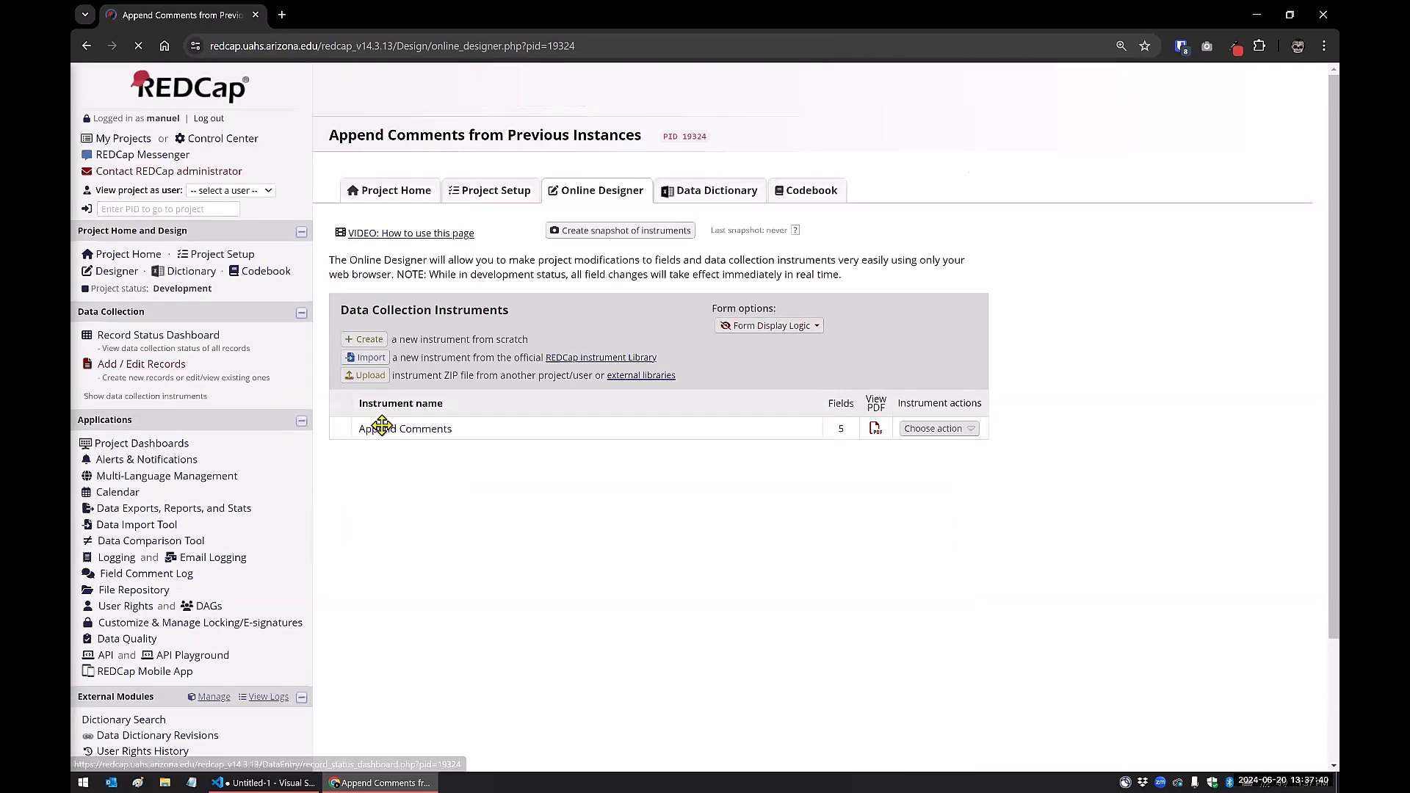
{"action": "left_click", "coordinate": [390, 429]}
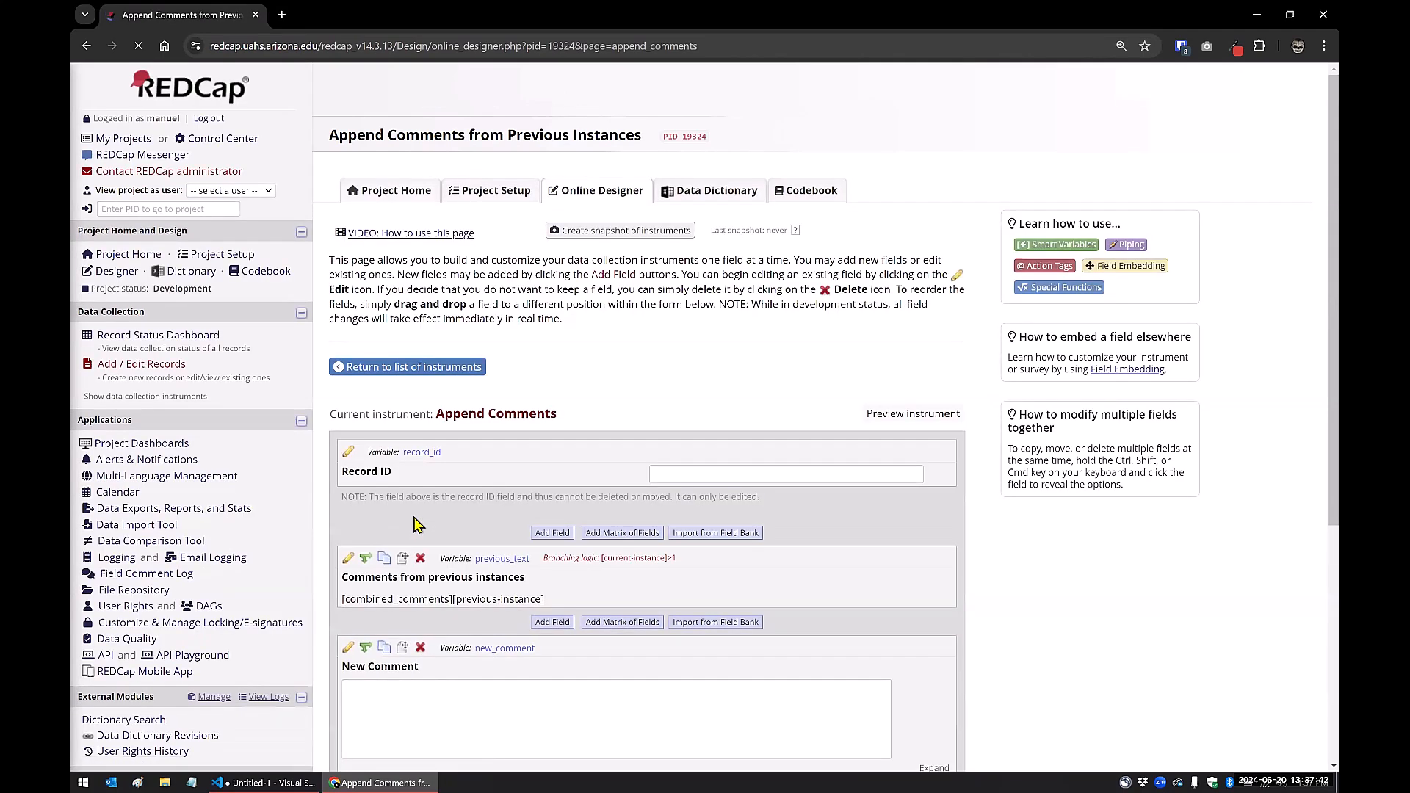
{"action": "scroll", "coordinate": [414, 507], "scroll_direction": "down", "scroll_amount": 4}
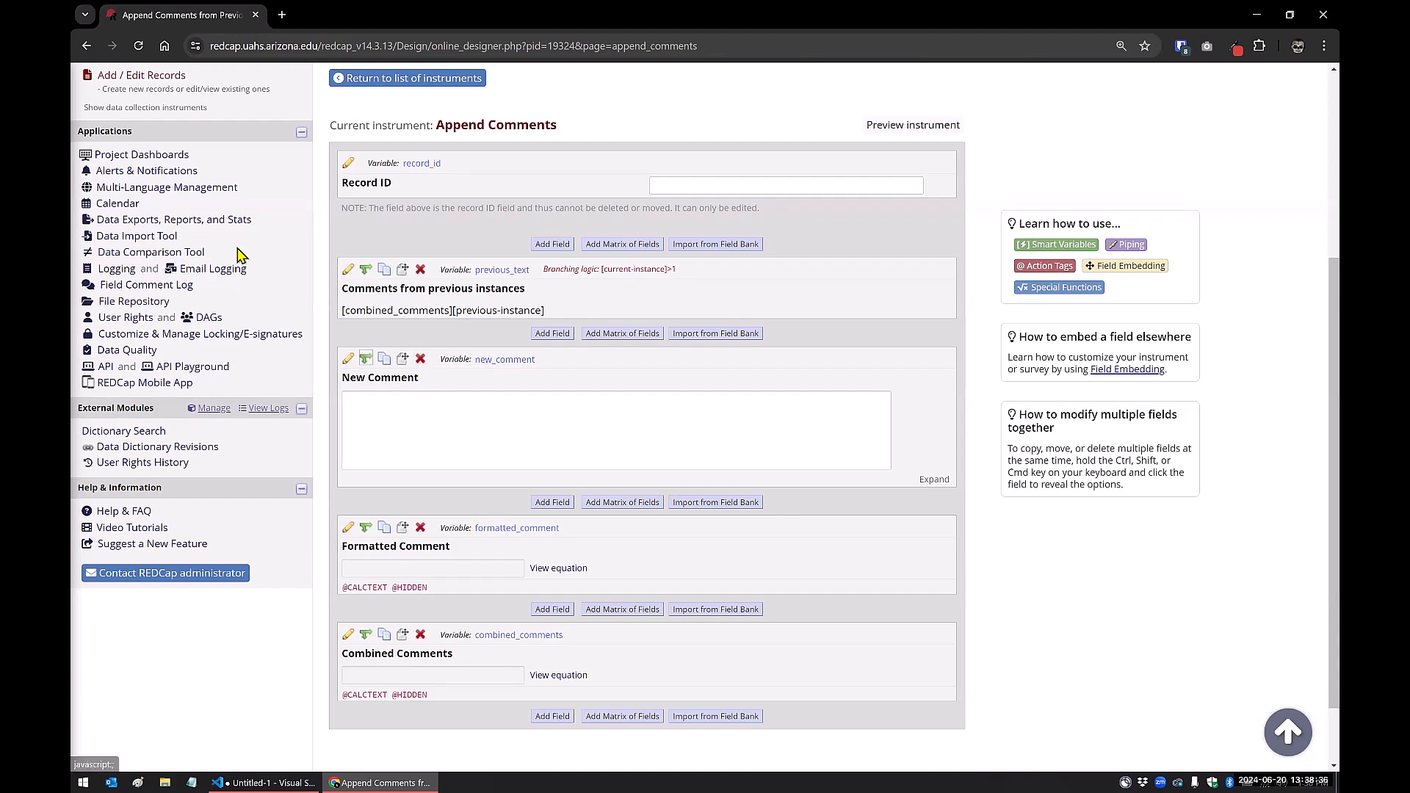
{"action": "scroll", "coordinate": [166, 174], "scroll_direction": "up", "scroll_amount": 1}
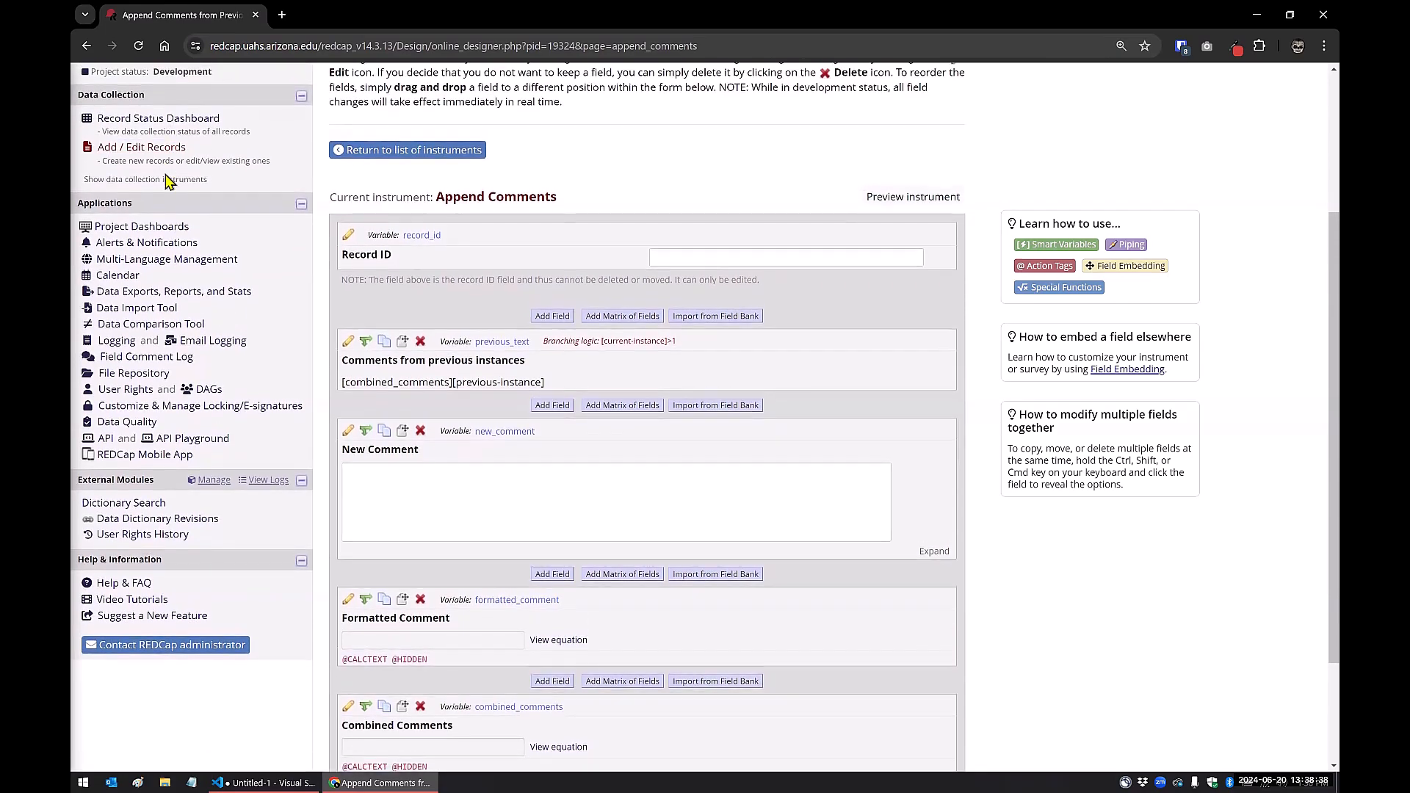
{"action": "scroll", "coordinate": [164, 183], "scroll_direction": "up", "scroll_amount": 1}
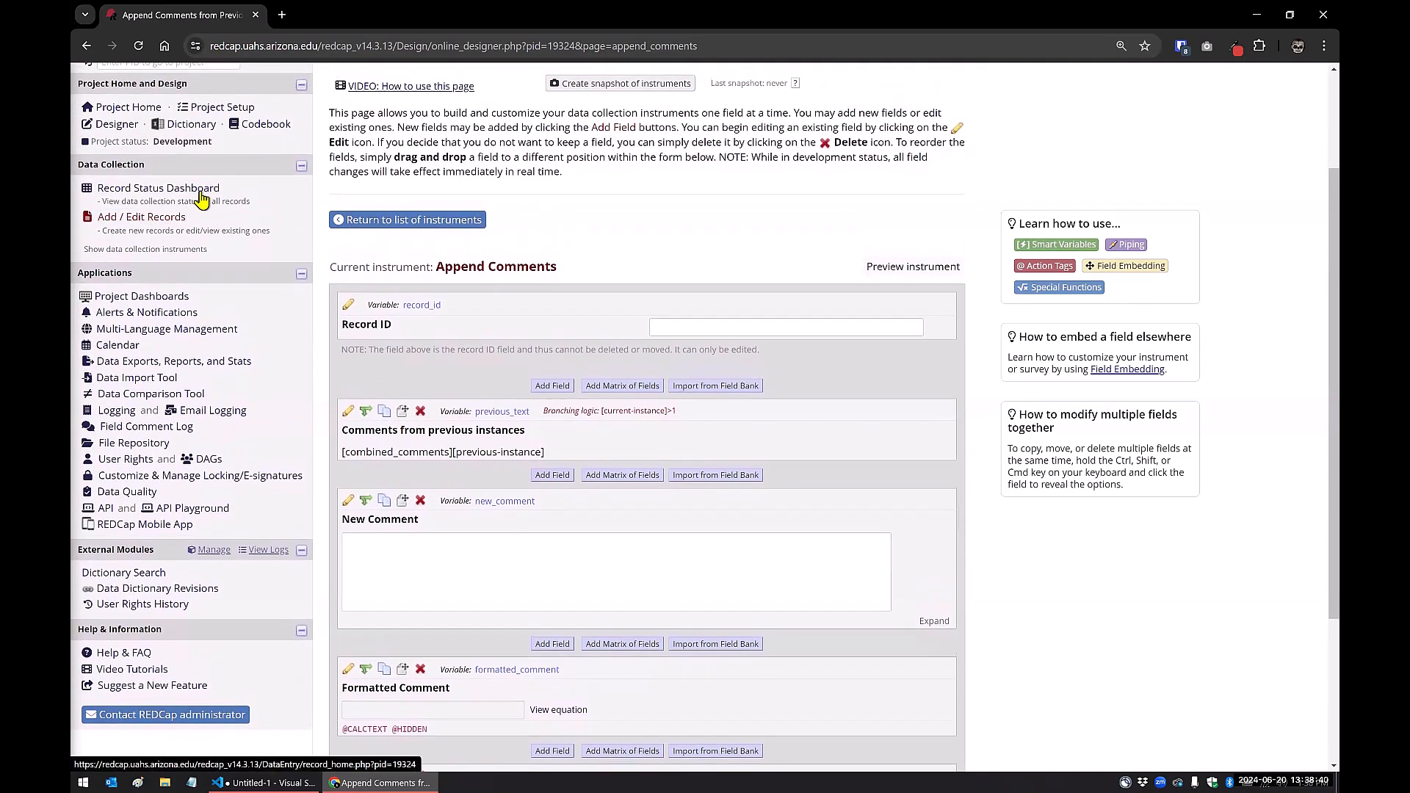
- From the Record Status Dashboard, open record 1's Append Comments form at instance 3 and switch to instance 4
{"action": "left_click", "coordinate": [177, 186]}
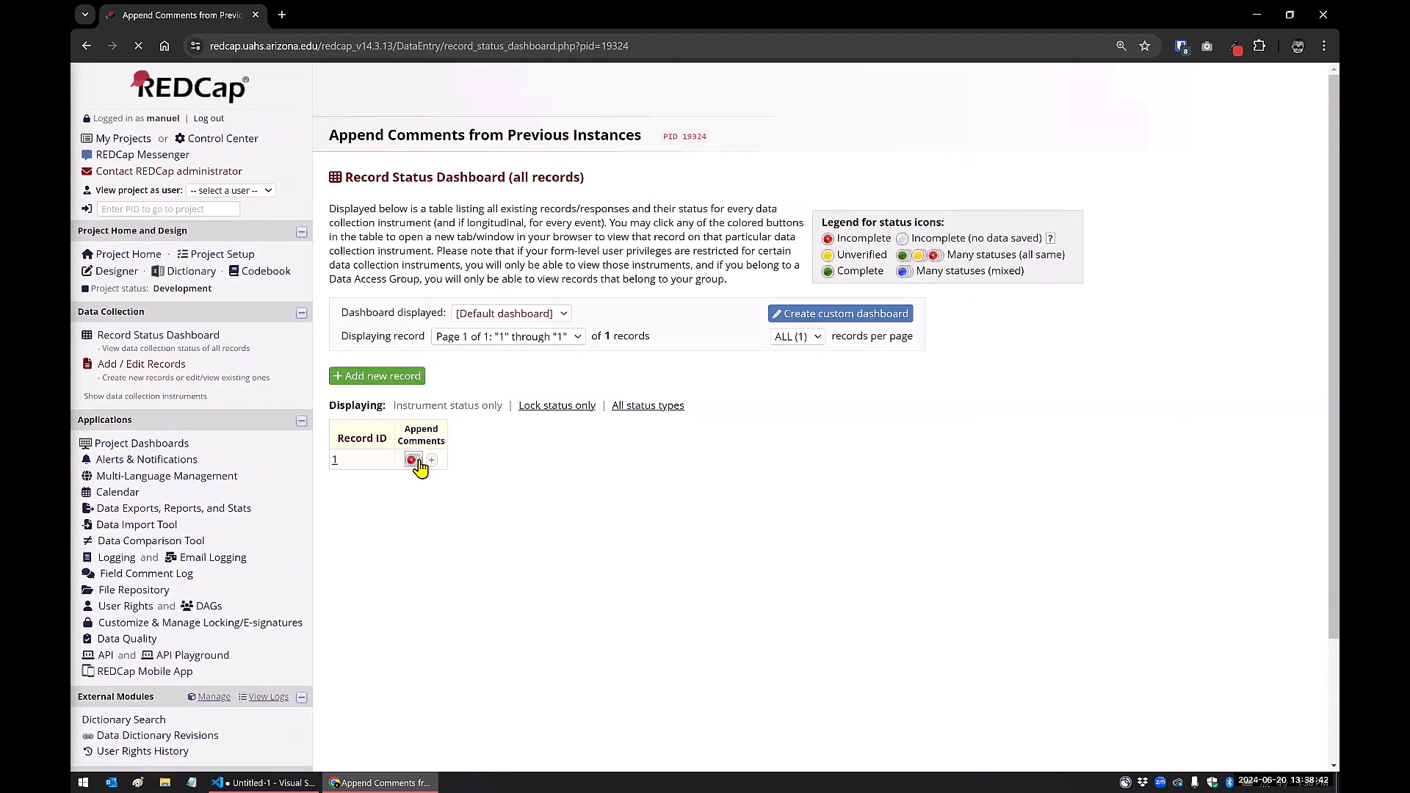
{"action": "left_click", "coordinate": [412, 461]}
{"action": "left_click", "coordinate": [416, 563]}
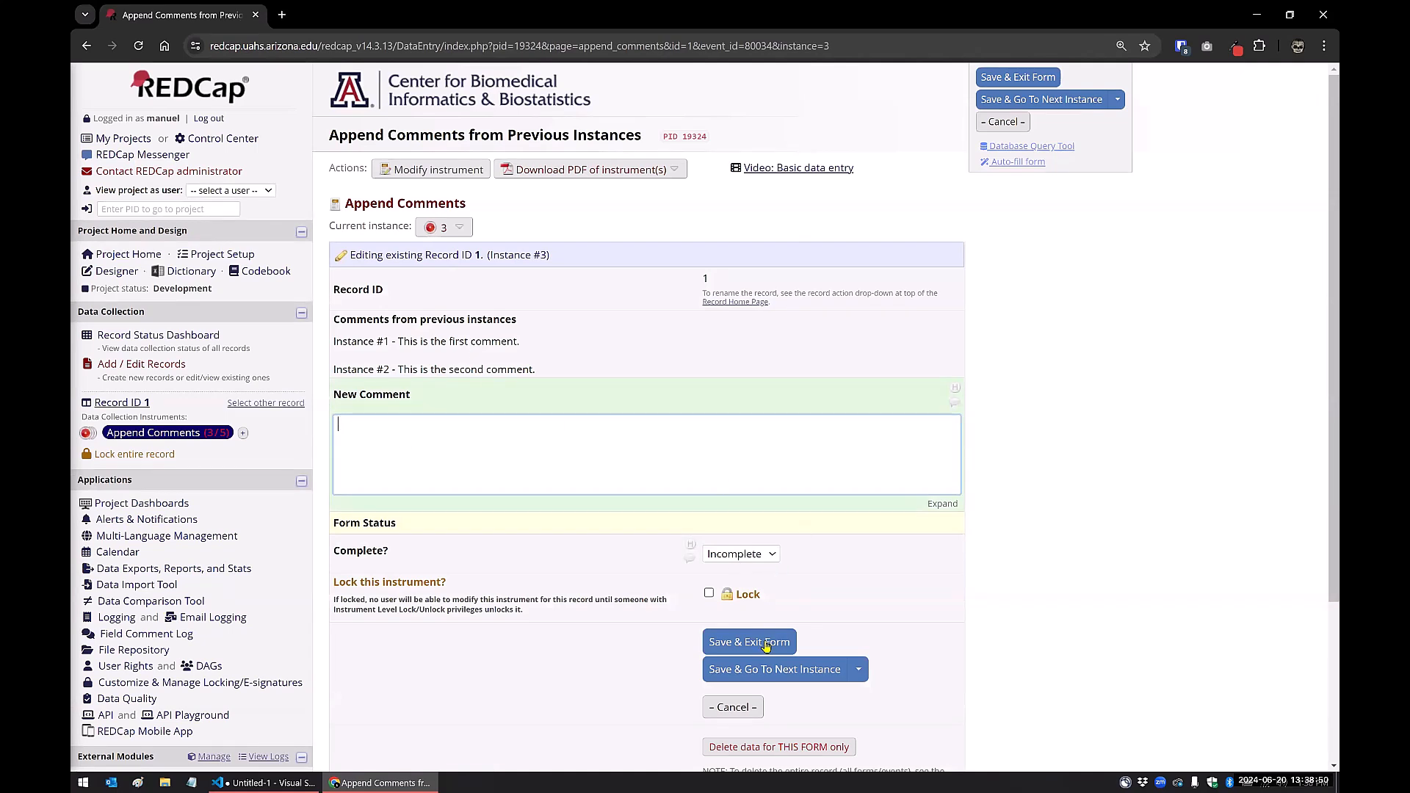
{"action": "left_click", "coordinate": [457, 227]}
{"action": "left_click", "coordinate": [438, 329]}
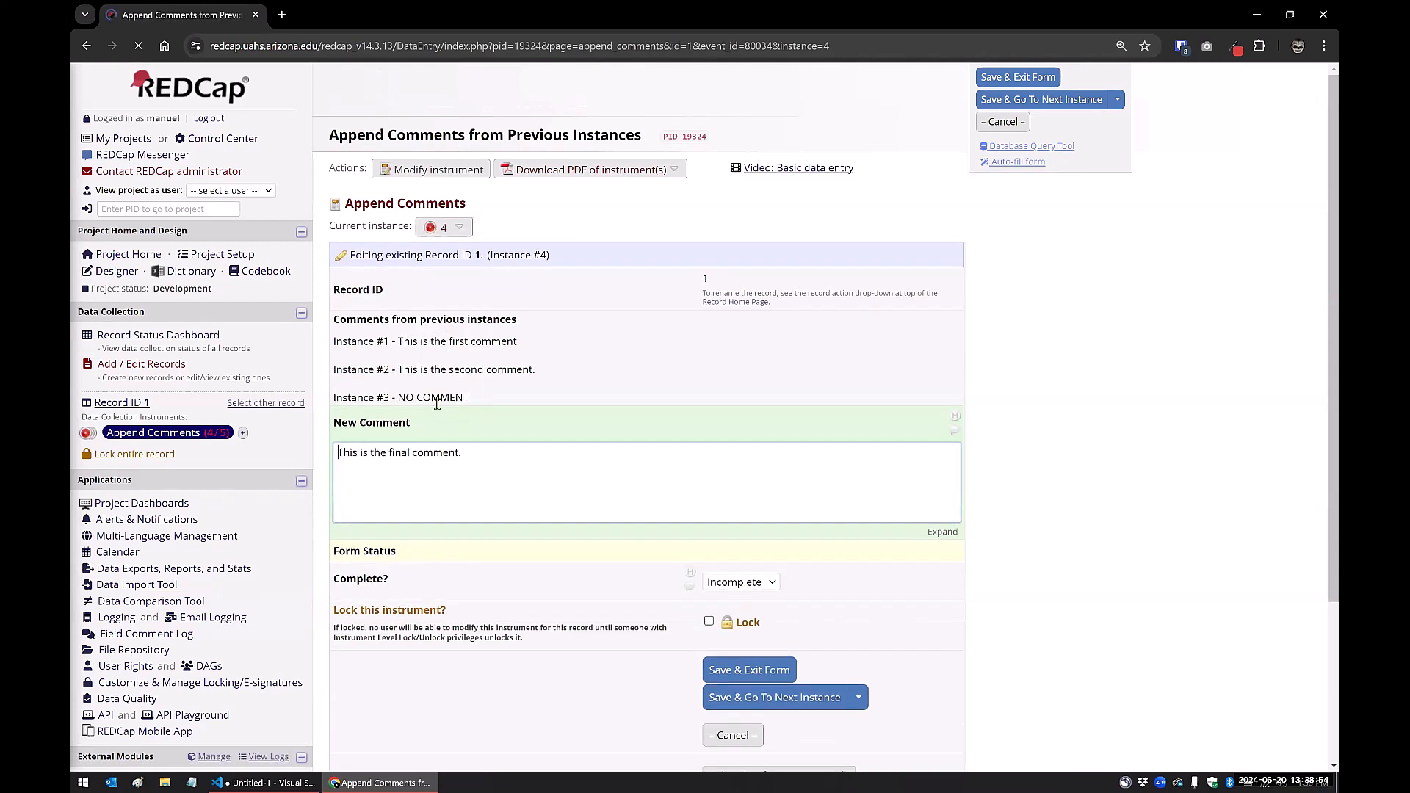
- Append "This comment has been edited." to instance 4's comment, then save and go to the next instance
{"action": "left_click", "coordinate": [467, 454]}
{"action": "type", "text": "This comment has been "}
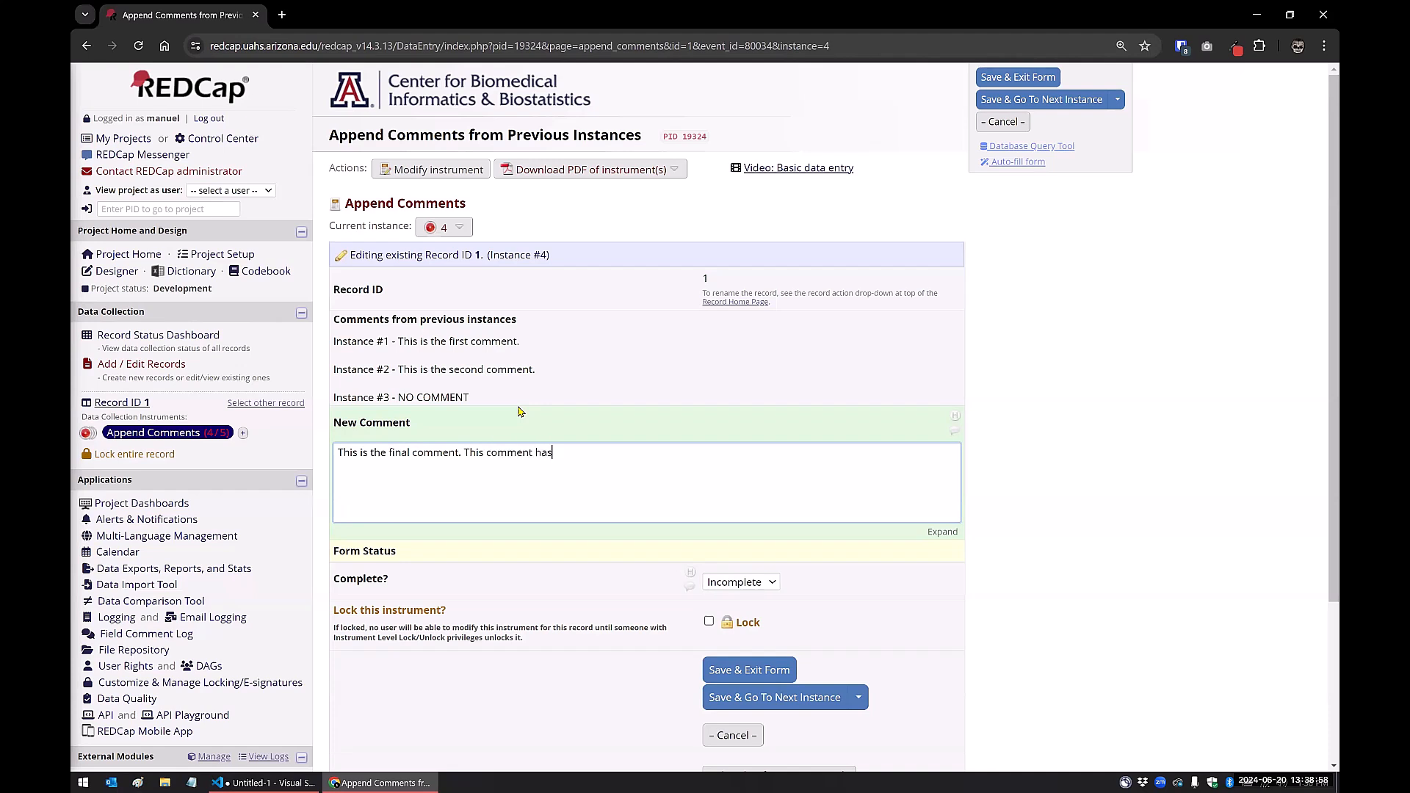
{"action": "type", "text": "edited."}
{"action": "left_click", "coordinate": [829, 704]}
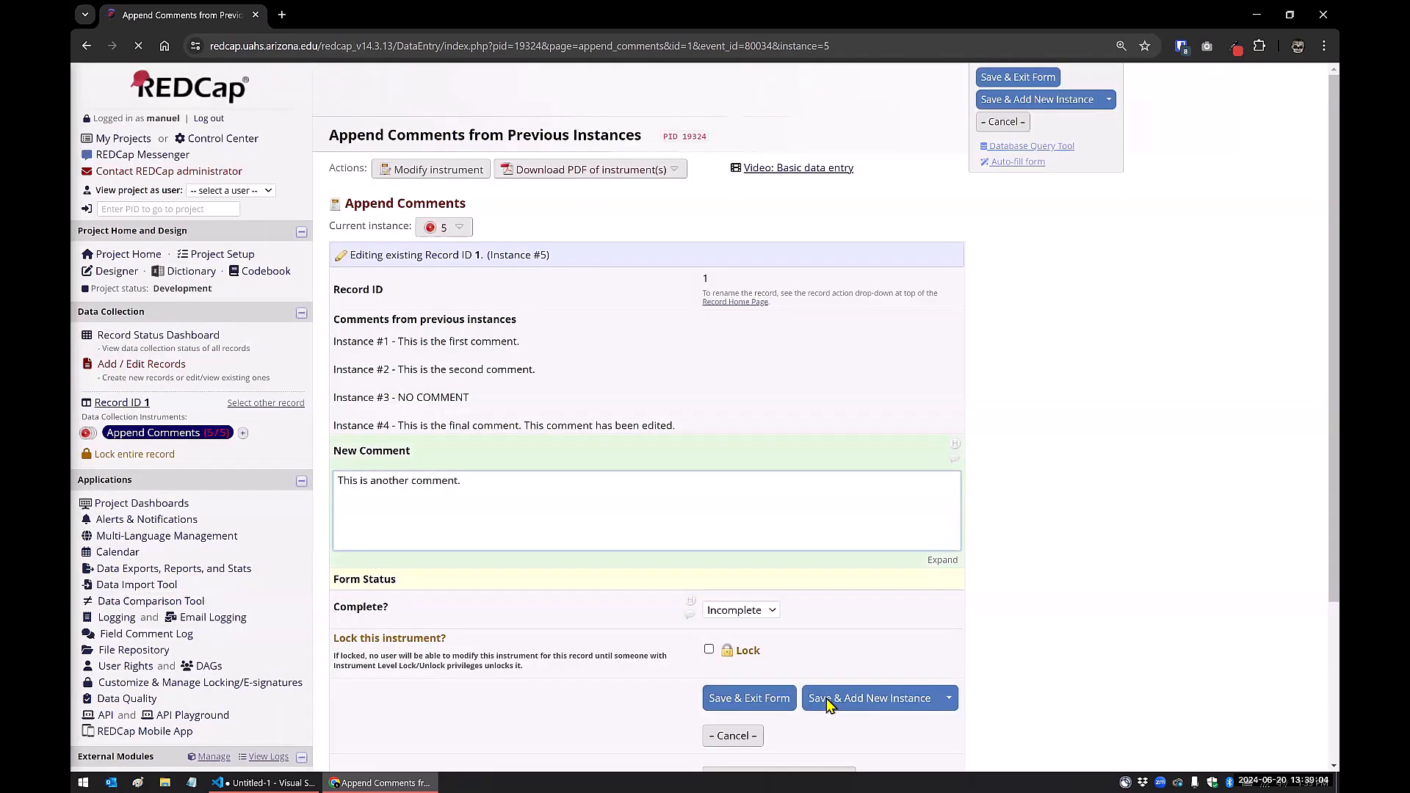
{"action": "left_click", "coordinate": [1046, 447]}
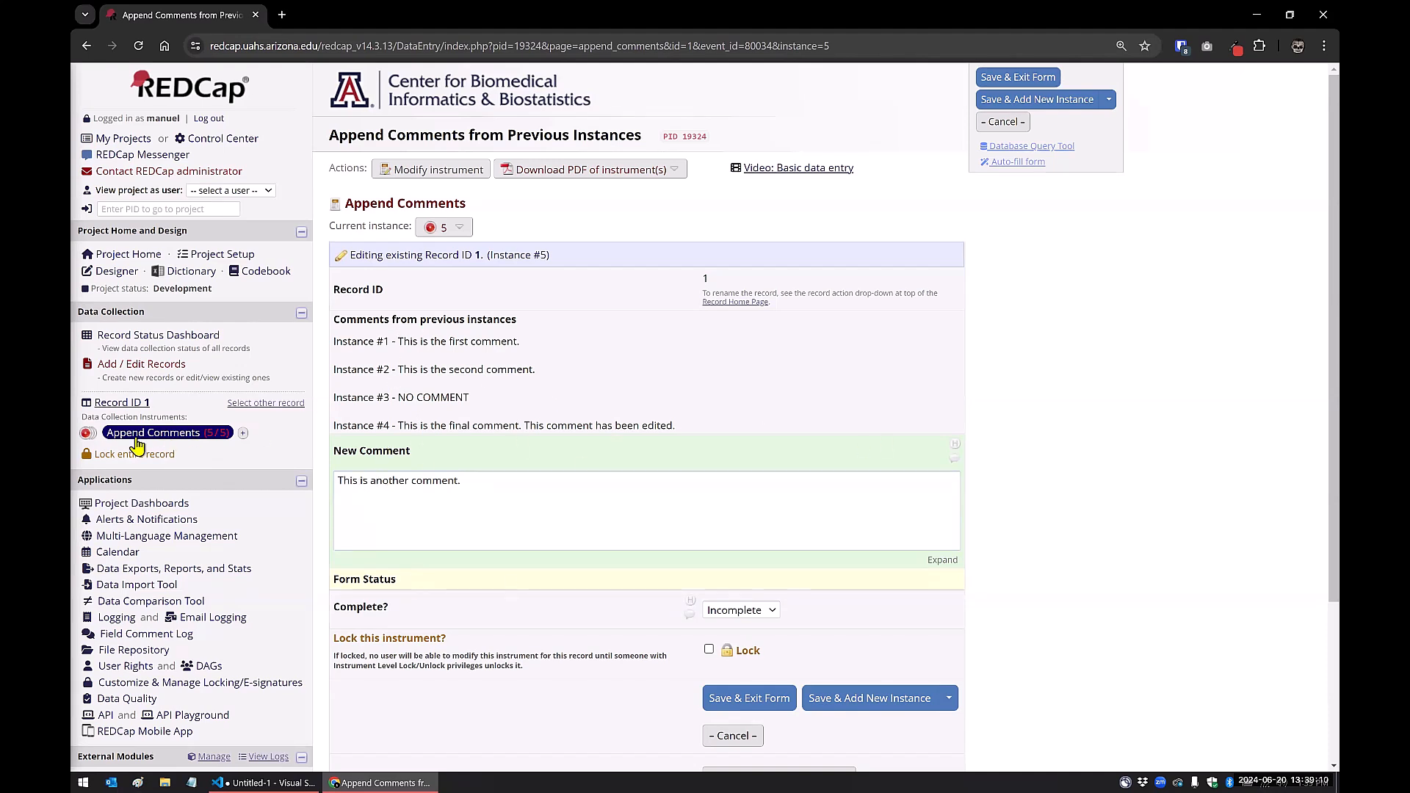
- Open the Online Designer in a new browser tab and open the Append Comments instrument there
{"action": "right_click", "coordinate": [109, 278]}
{"action": "right_click", "coordinate": [136, 272]}
{"action": "left_click", "coordinate": [176, 282]}
{"action": "left_click", "coordinate": [313, 16]}
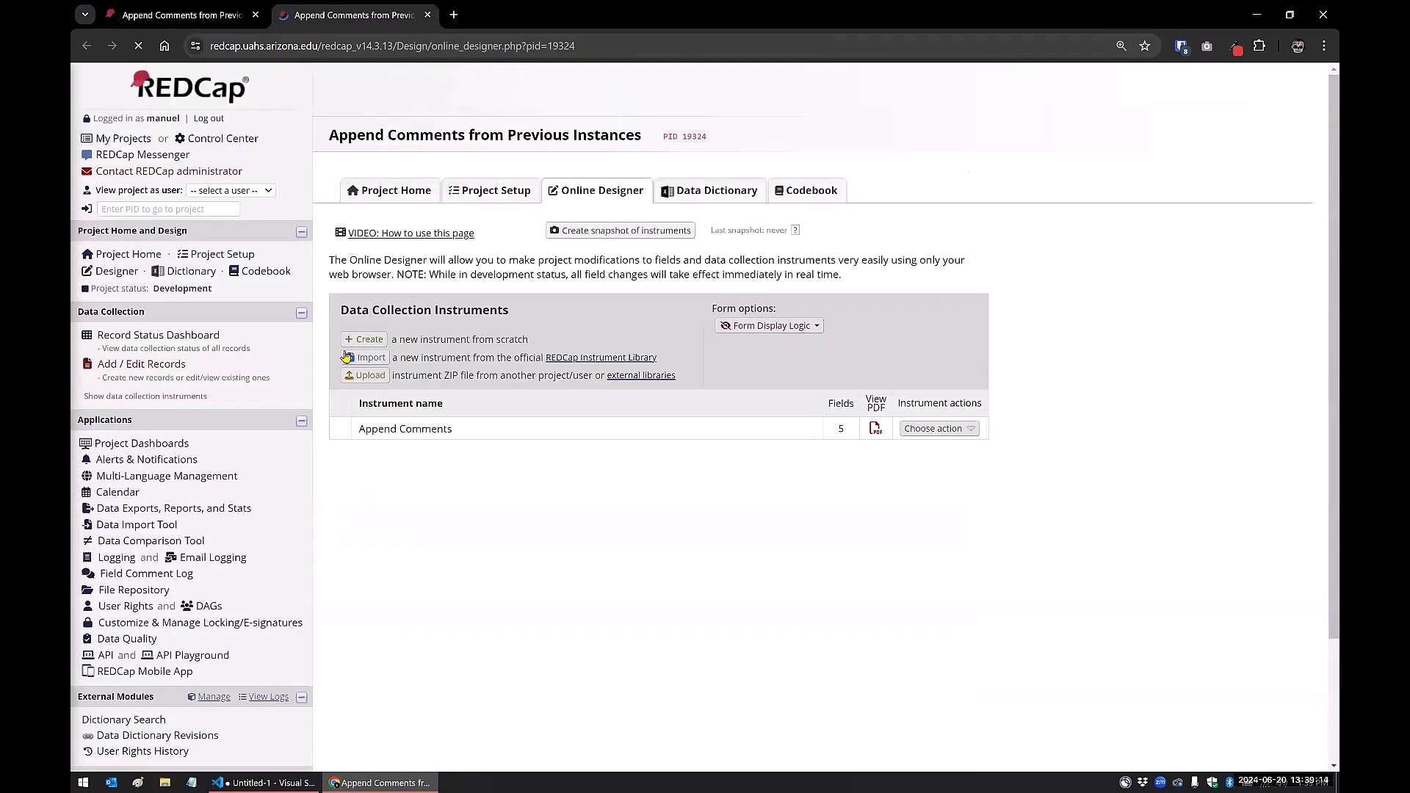
{"action": "left_click", "coordinate": [384, 431]}
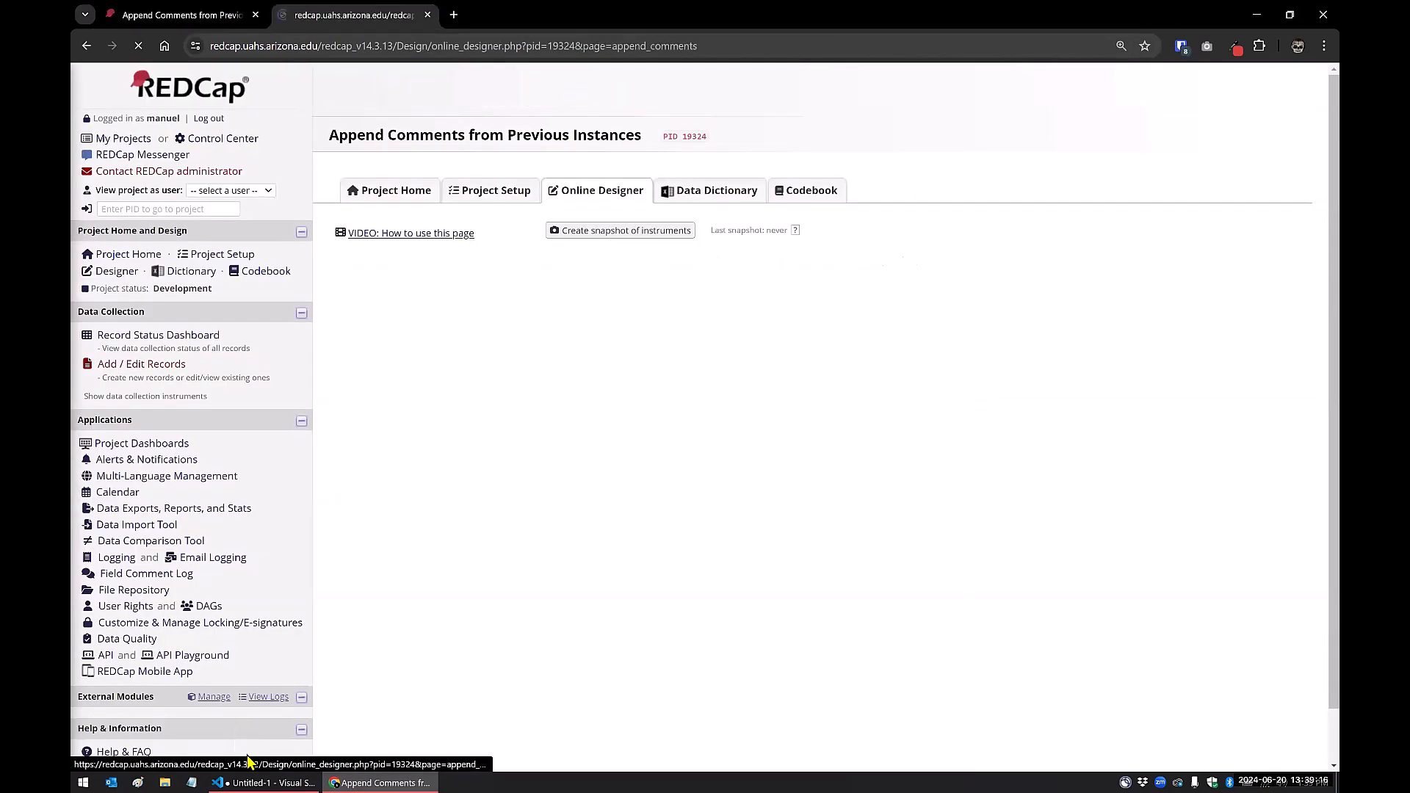
- Switch to Visual Studio Code and examine the combined_comments expression on lines 18–22, focusing on [formatted_comment][current-instance] on line 21
{"action": "left_click", "coordinate": [266, 782]}
{"action": "left_click_drag", "start_coordinate": [266, 577], "coordinate": [154, 479]}
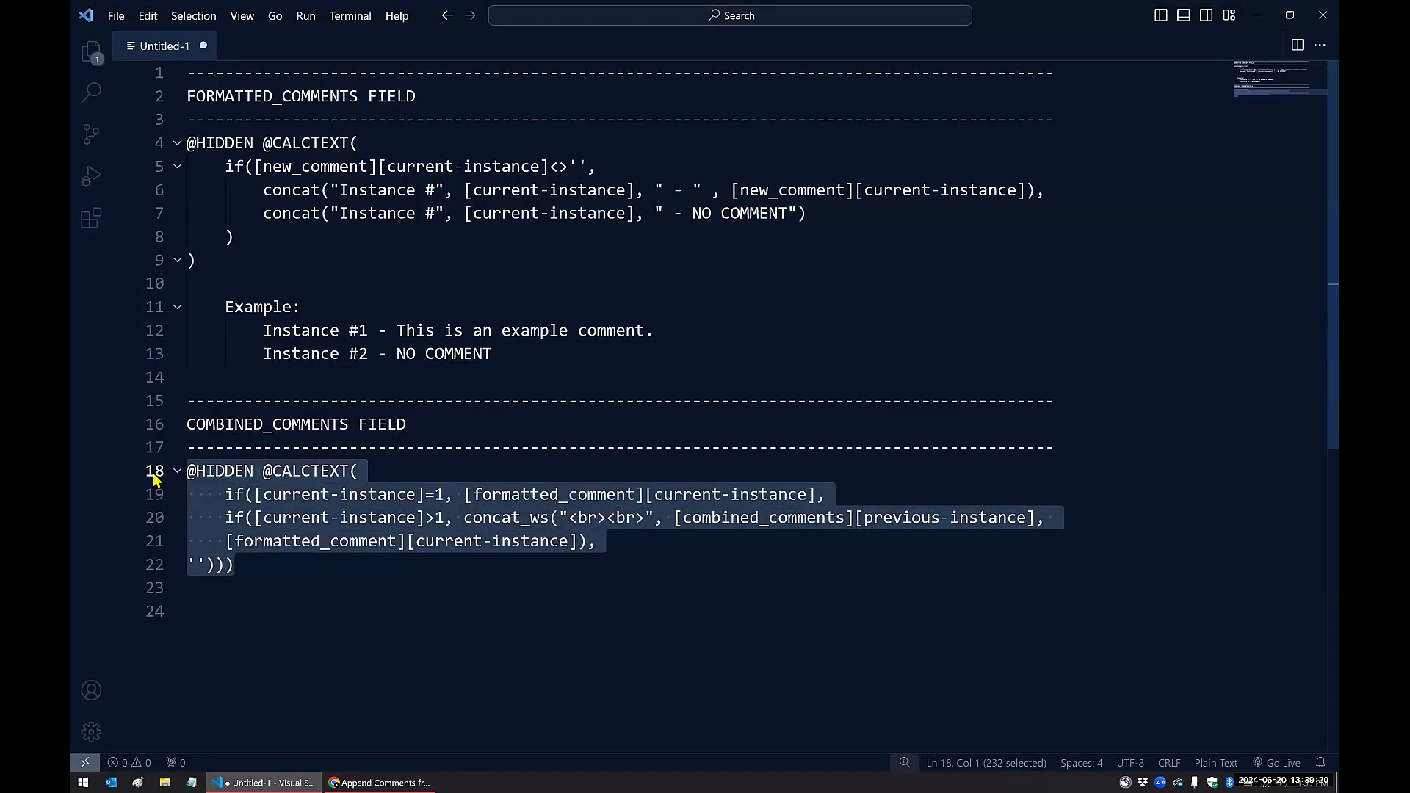
{"action": "left_click", "coordinate": [279, 570]}
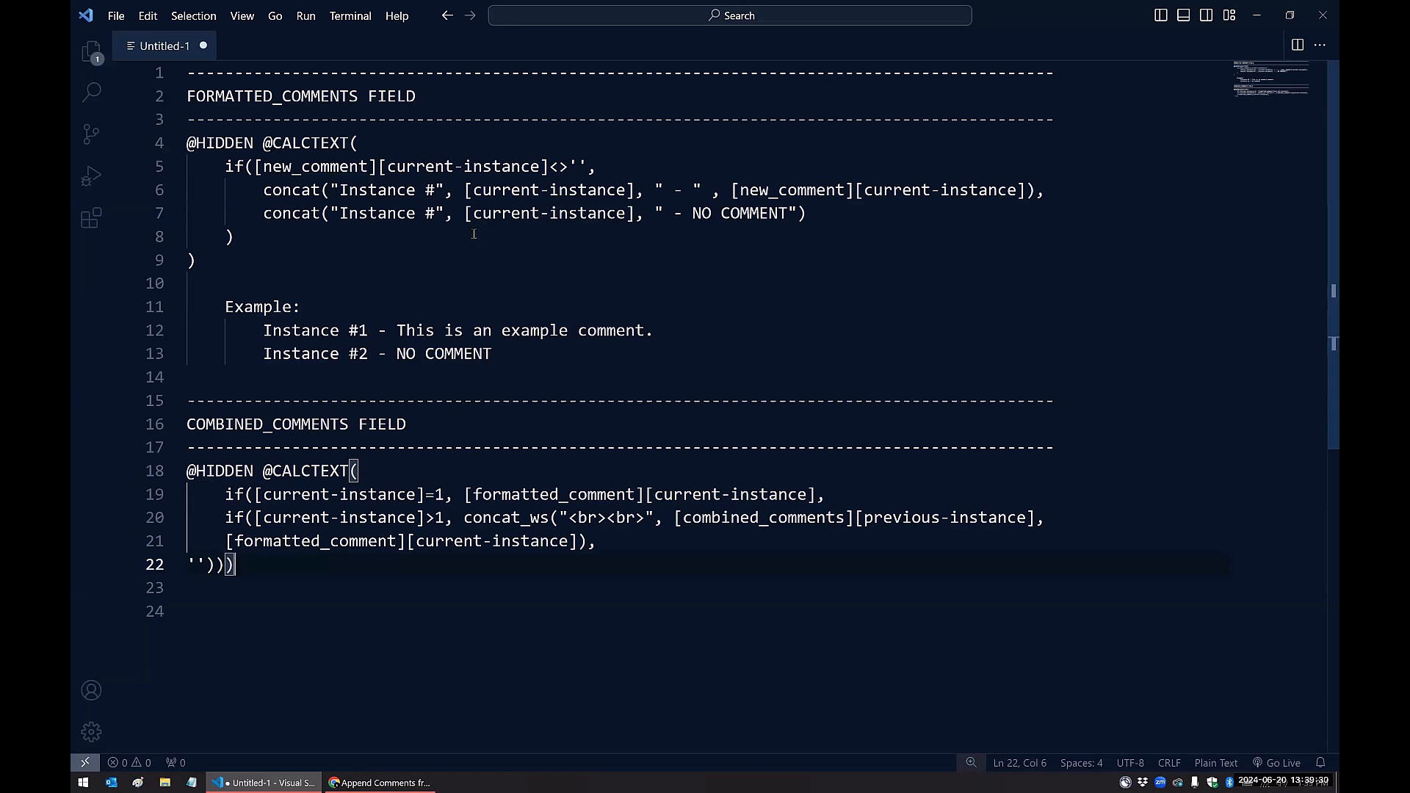
{"action": "left_click_drag", "start_coordinate": [227, 541], "coordinate": [577, 542]}
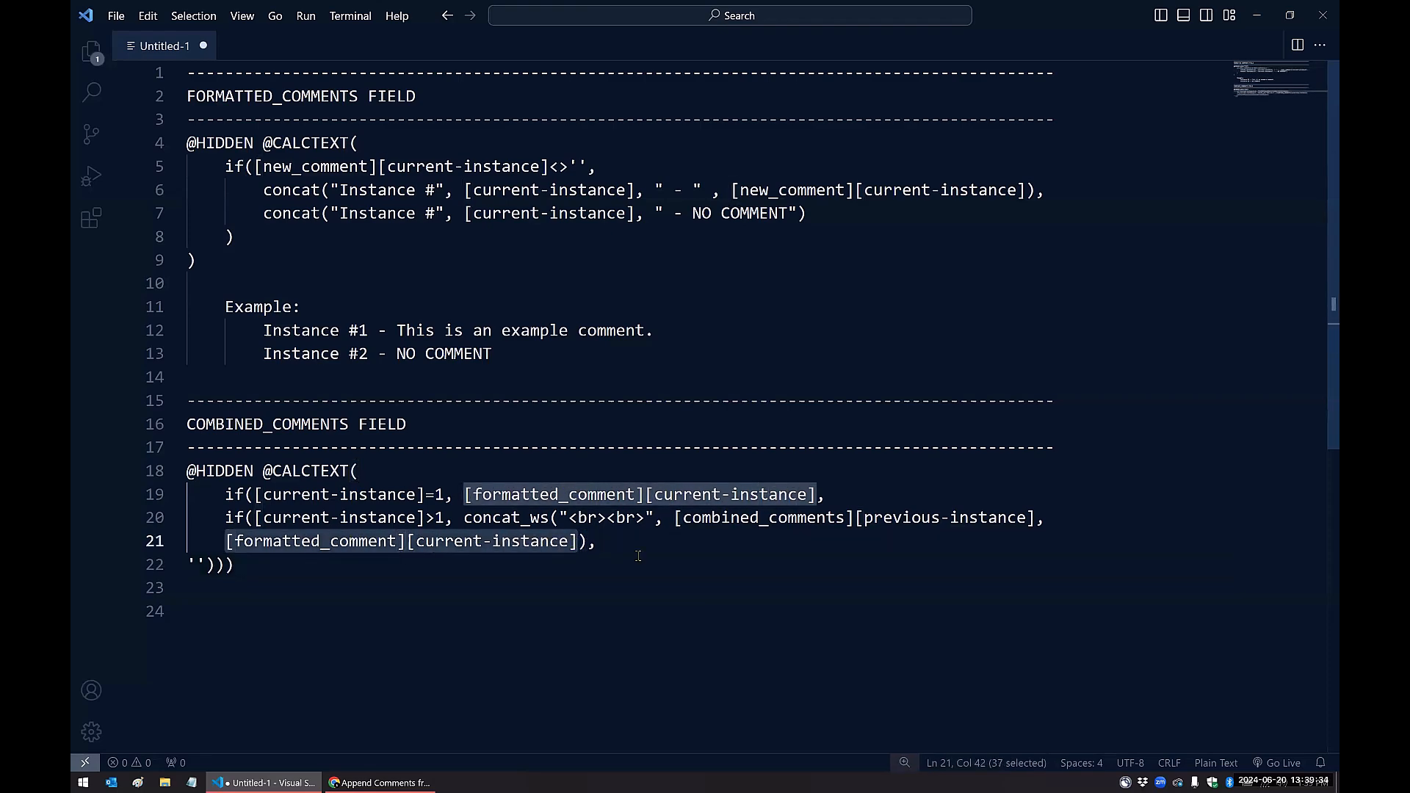